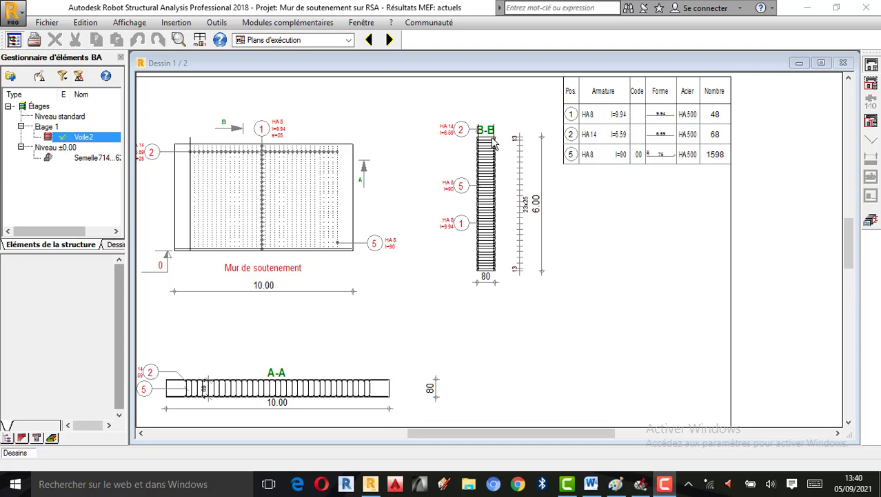
Step: Review the retaining wall's reinforcement drawing, and switch the workspace layout from Plans d'exécution to Géométrie
scroll(241, 224, up, 3)
scroll(335, 252, down, 3)
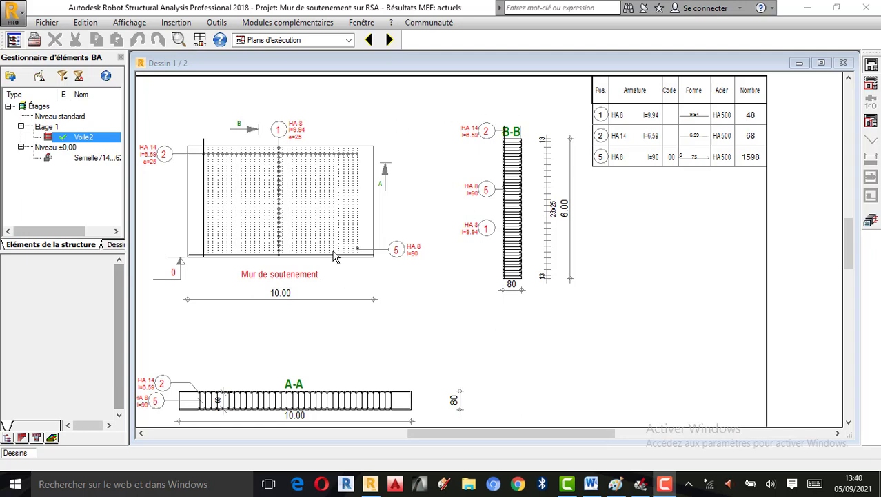
scroll(273, 274, up, 2)
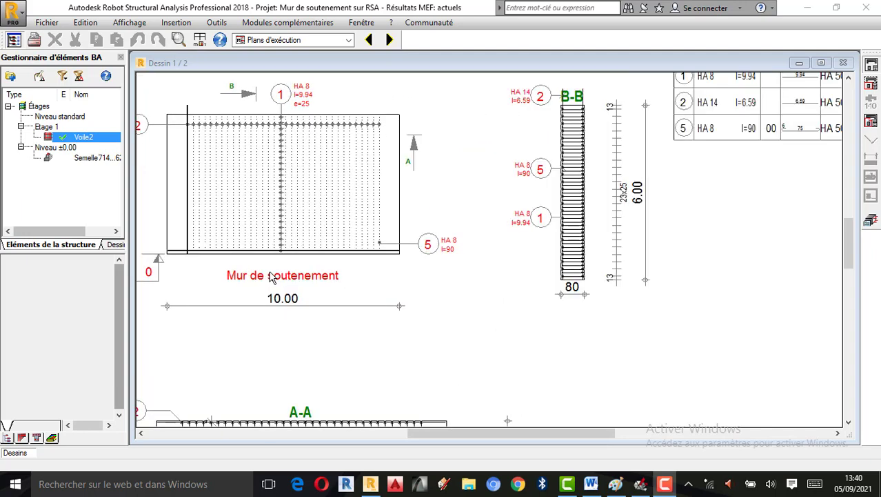
scroll(458, 321, down, 2)
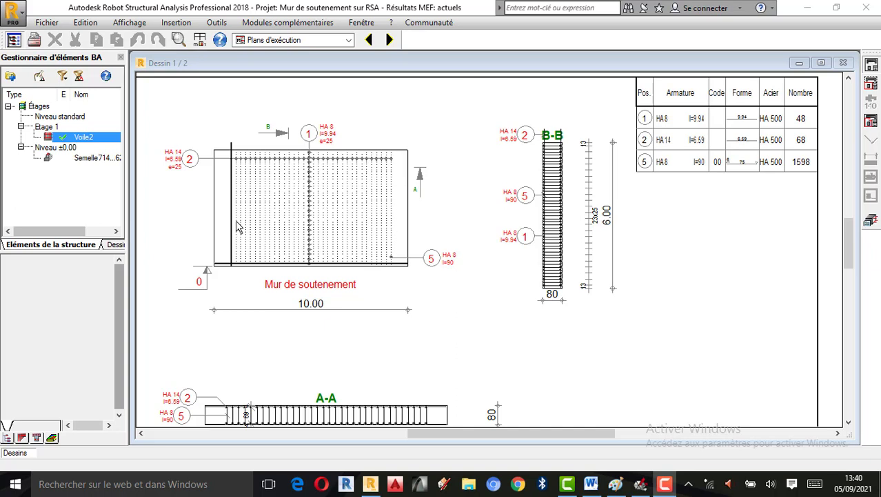
click(350, 41)
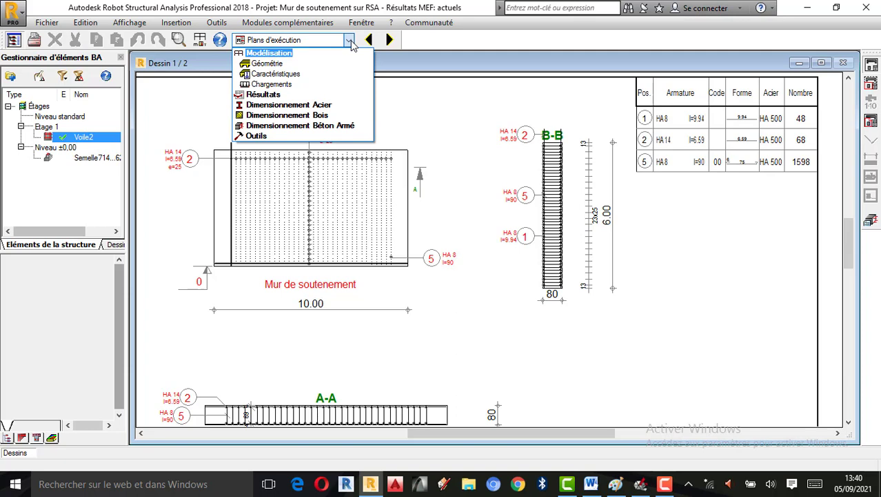
click(269, 65)
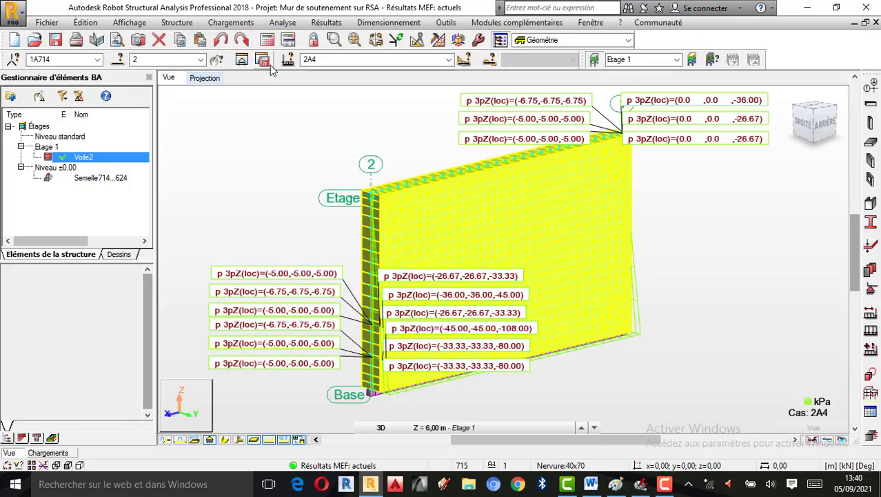
Step: Window-select the whole wall with its nodes in the plan projection, inspect the selection in 3D, and clear it
scroll(581, 236, down, 2)
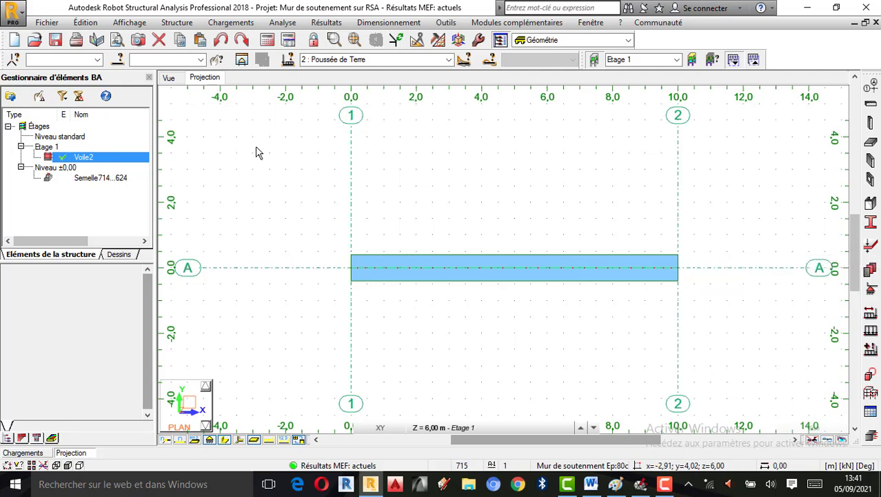
drag(256, 136, 729, 399)
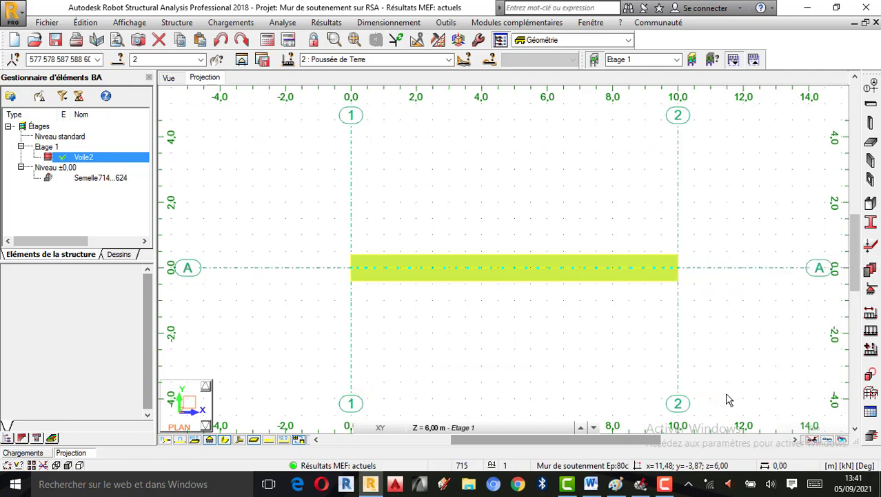
click(172, 77)
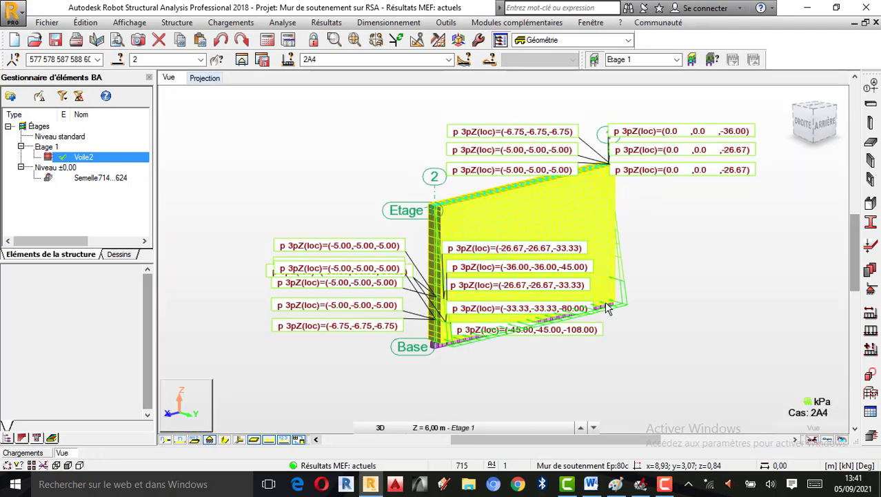
scroll(602, 304, up, 2)
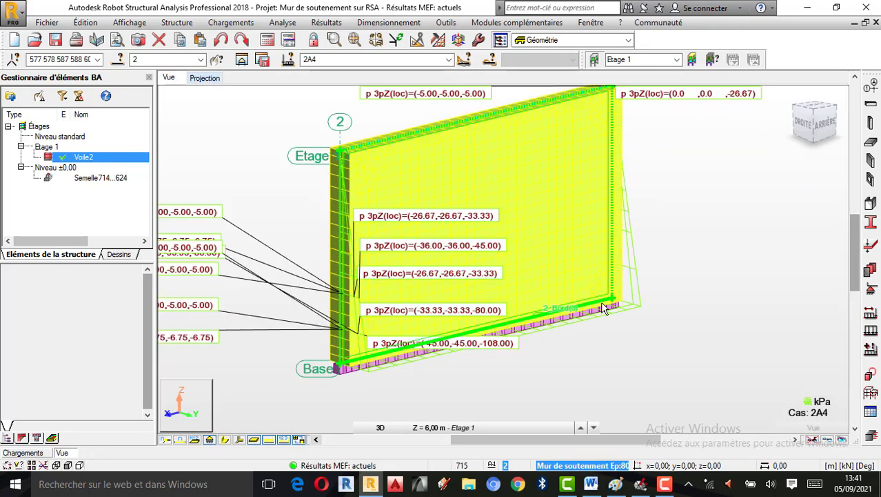
click(250, 117)
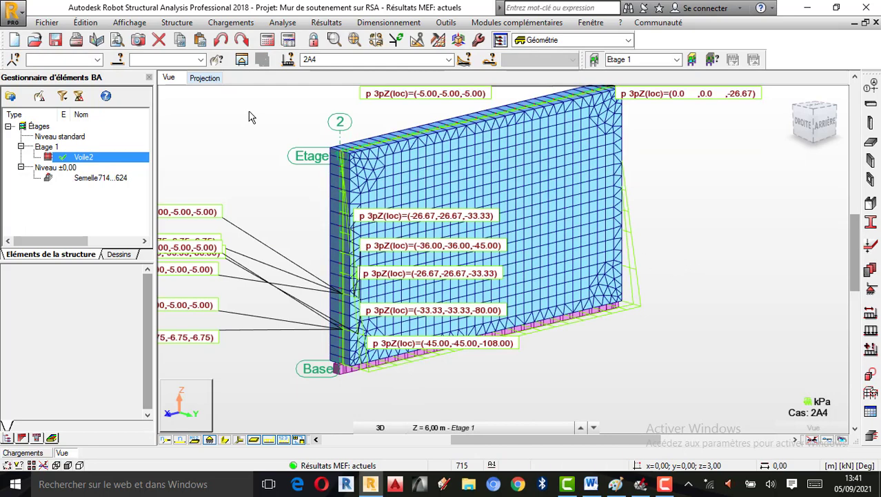
Step: Select the wall and its nodes again in the plan projection with a crossing window, and clear the selection
click(207, 78)
drag(816, 417, 256, 160)
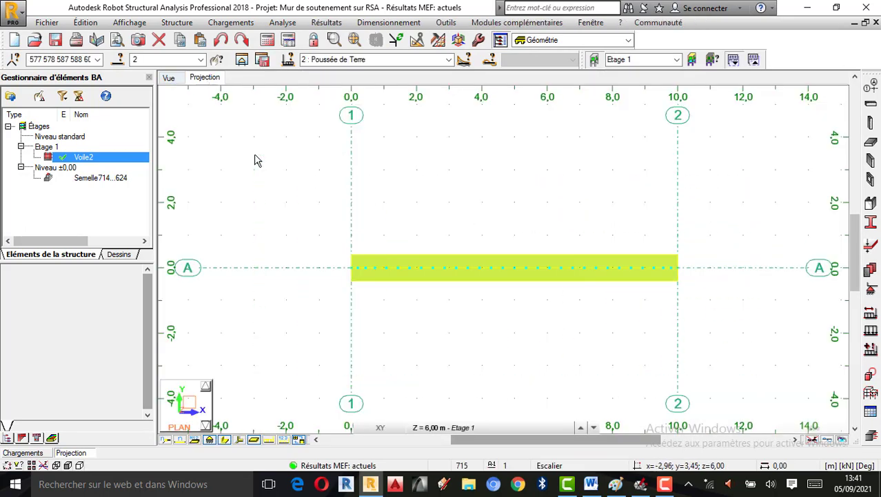
click(178, 79)
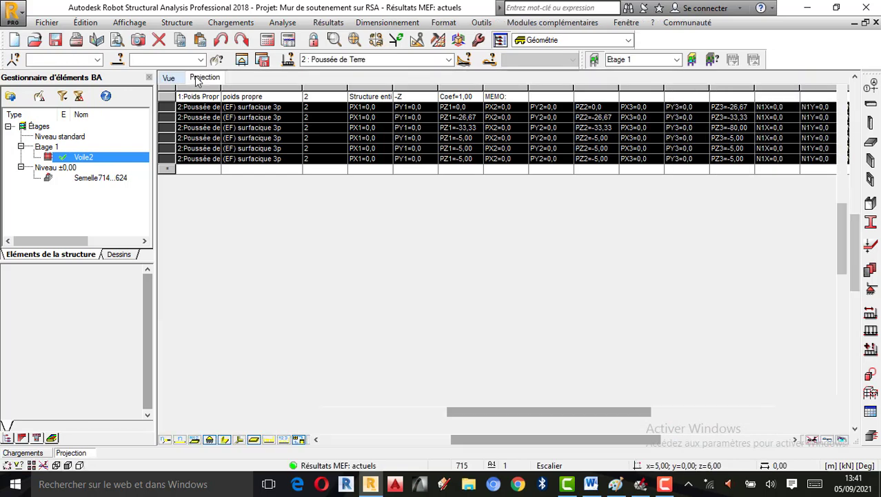
key(Escape)
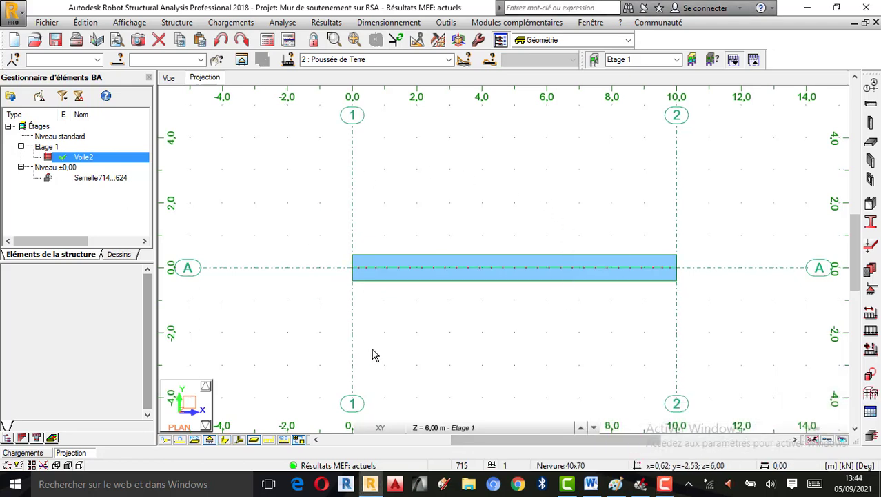
Step: Examine the loaded wall in 3D from its base and from the front face
click(171, 78)
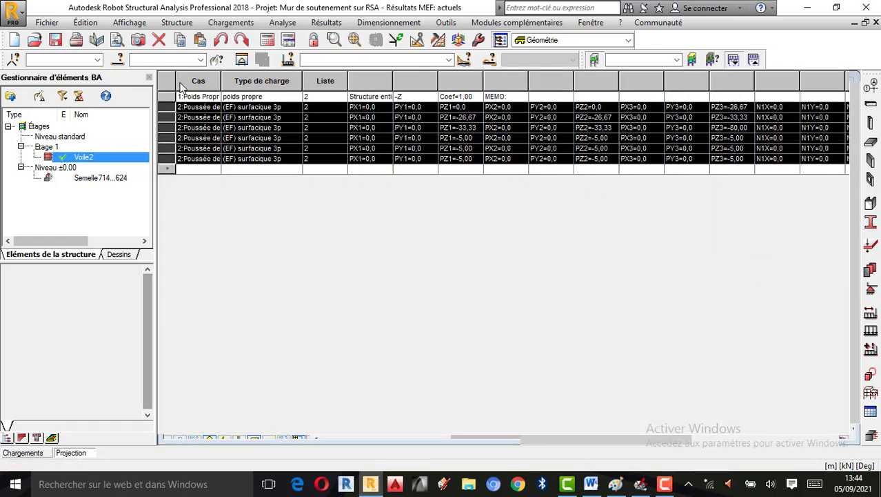
click(180, 86)
scroll(334, 303, down, 4)
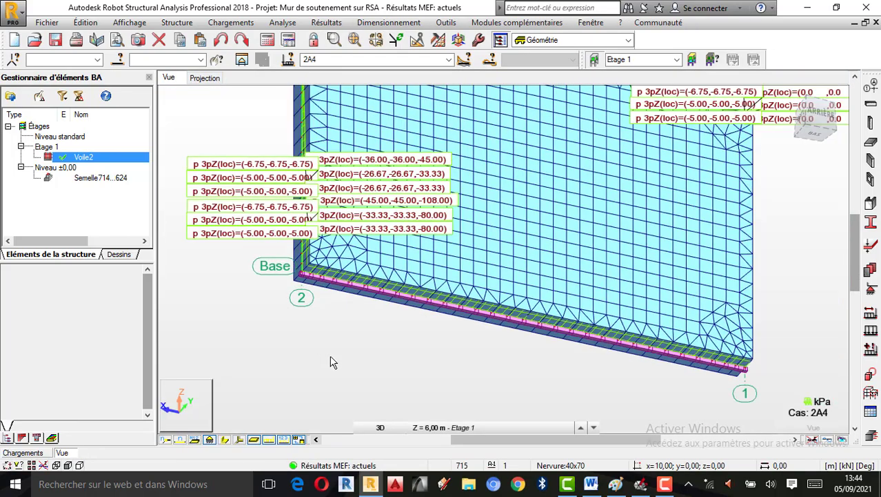
shift+middle_drag(331, 362, 658, 230)
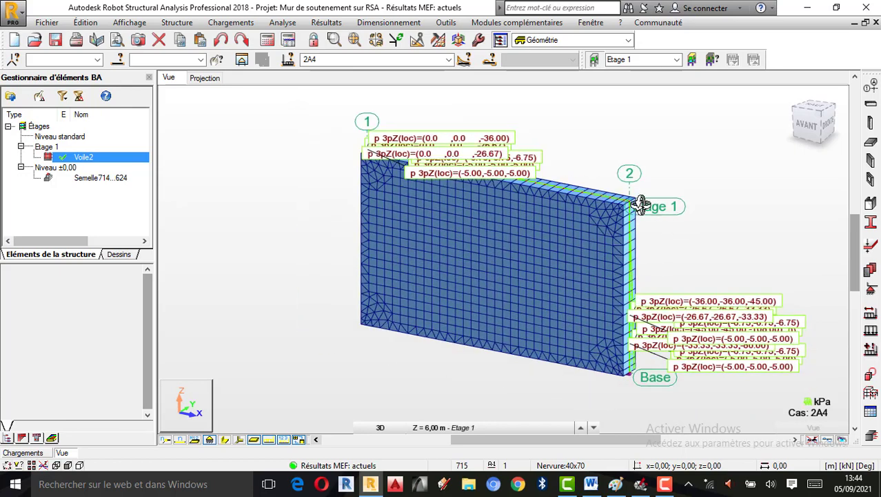
shift+middle_drag(627, 201, 625, 203)
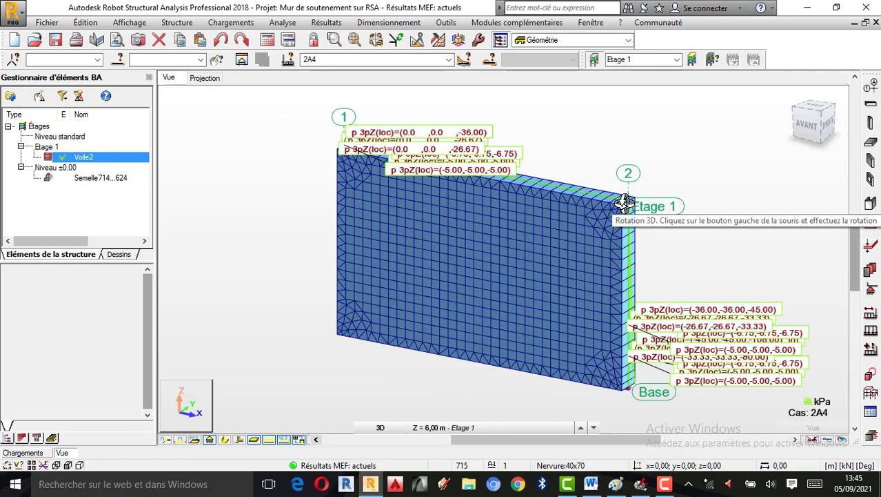
Step: View the wall's plan projection at the Base level (Z = 0,00 m), and return to Etage 1 (Z = 6,00 m)
click(214, 81)
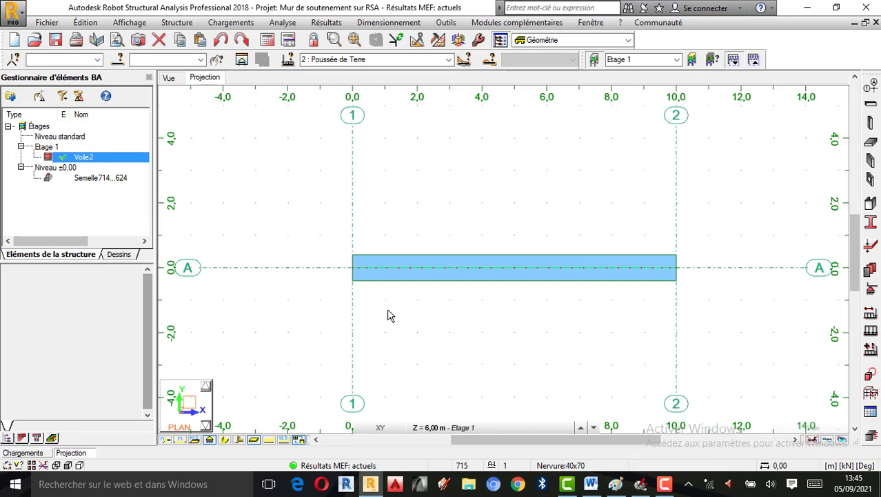
click(439, 417)
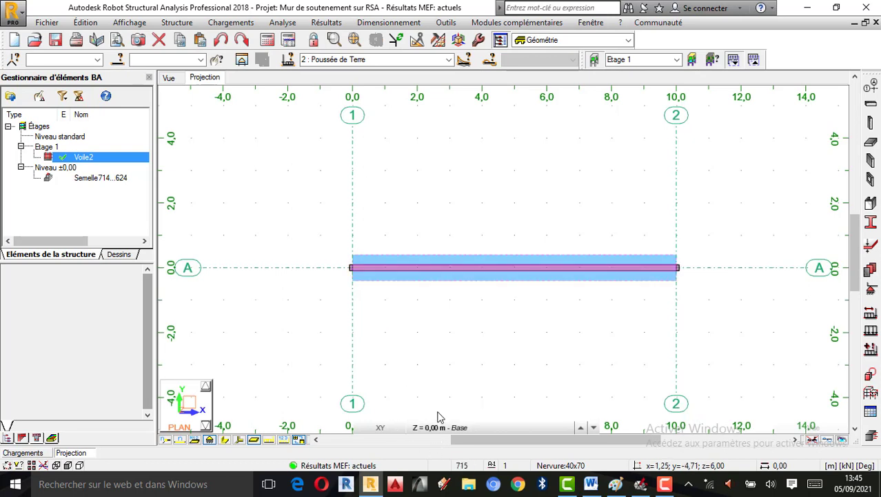
scroll(519, 300, up, 1)
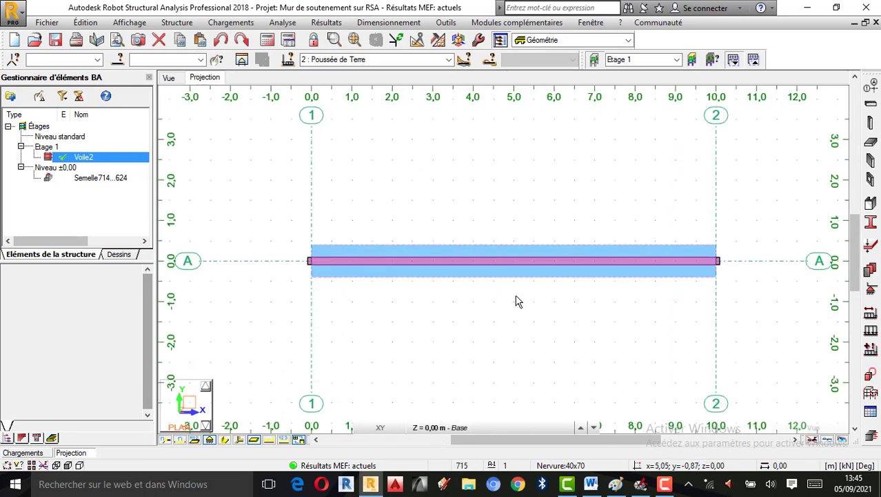
scroll(519, 302, up, 1)
click(440, 428)
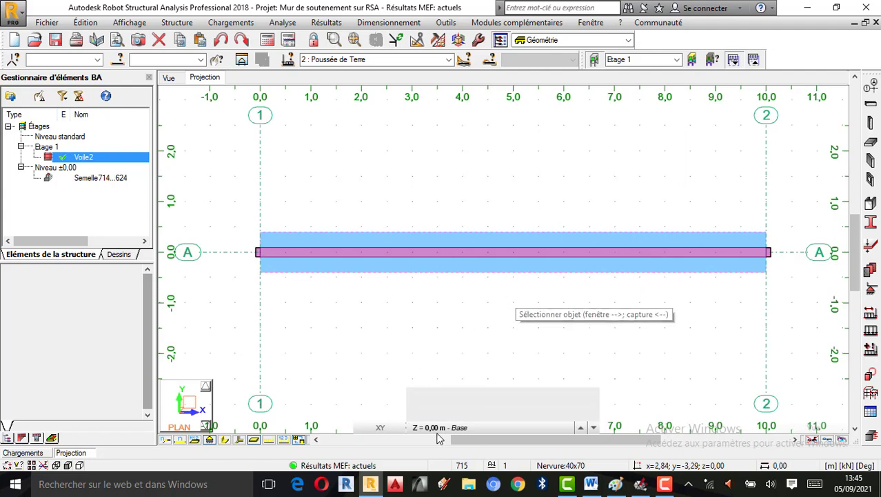
click(452, 403)
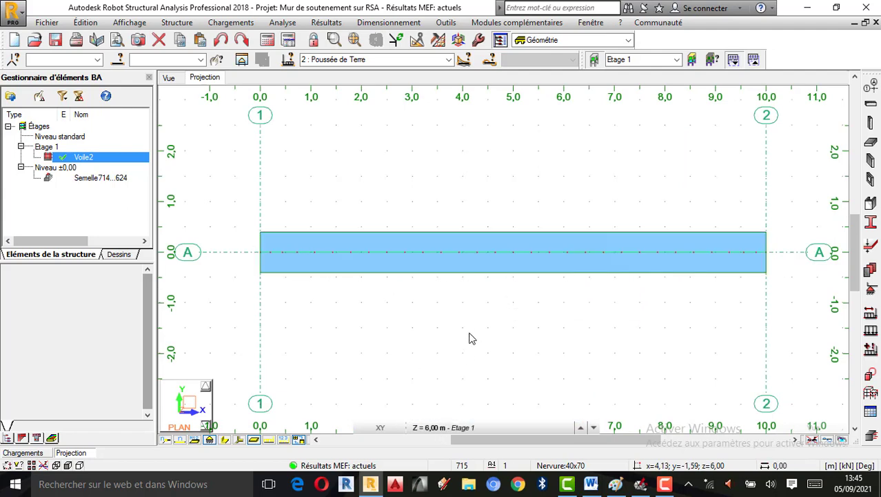
right_click(508, 142)
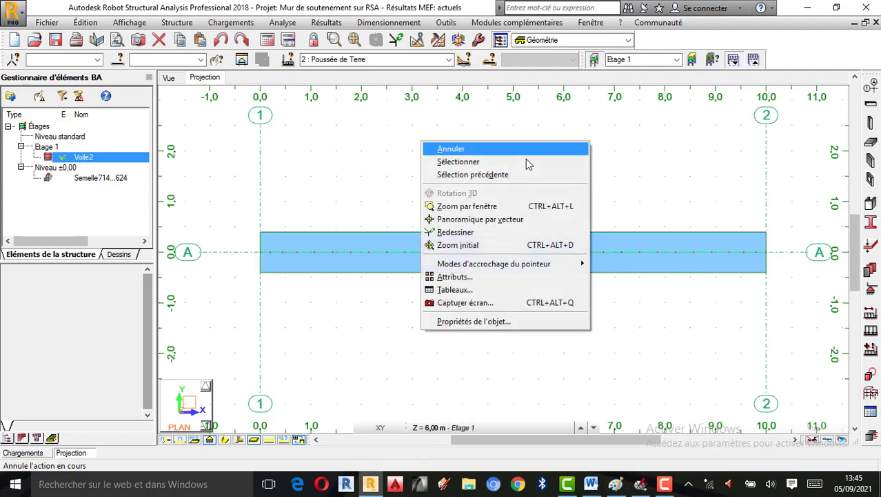
click(483, 153)
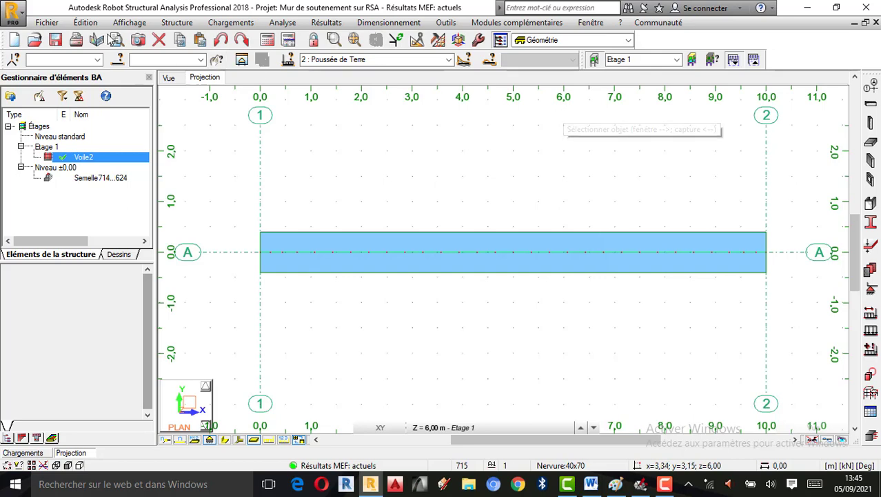
Step: Use the special selection dialog to add all nodes with the Encastrement support attribute to the selection
click(85, 23)
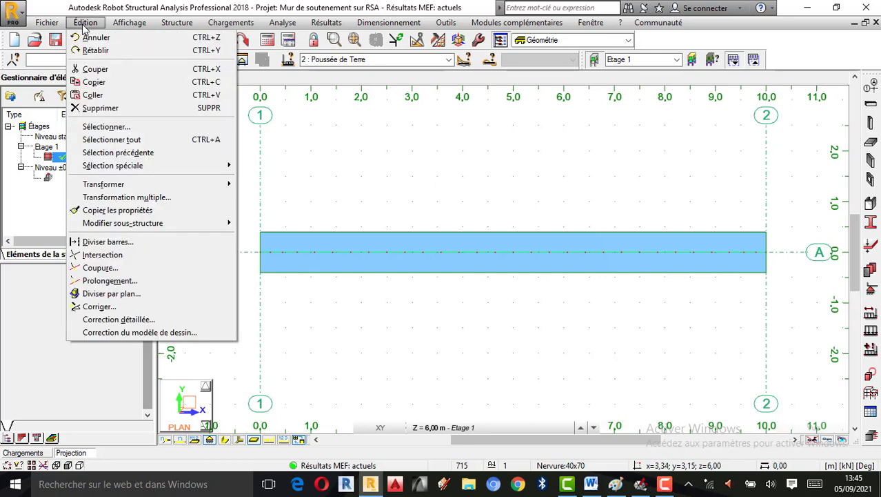
mouse_move(124, 173)
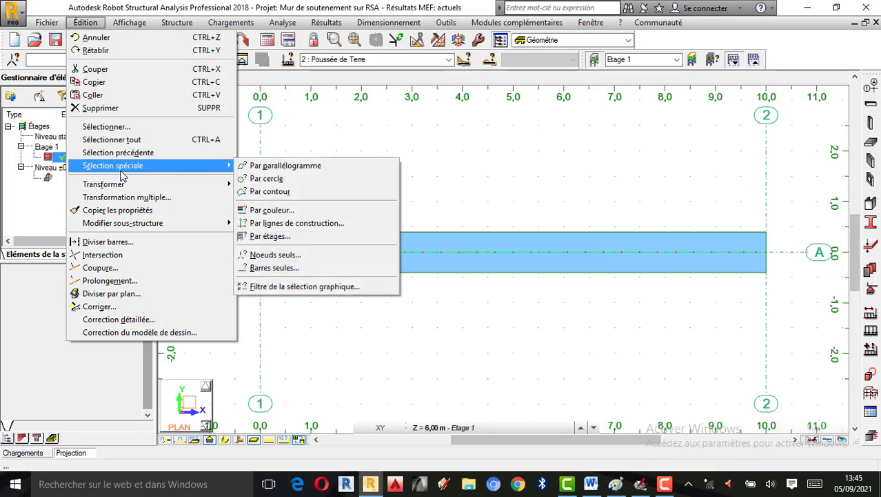
click(256, 209)
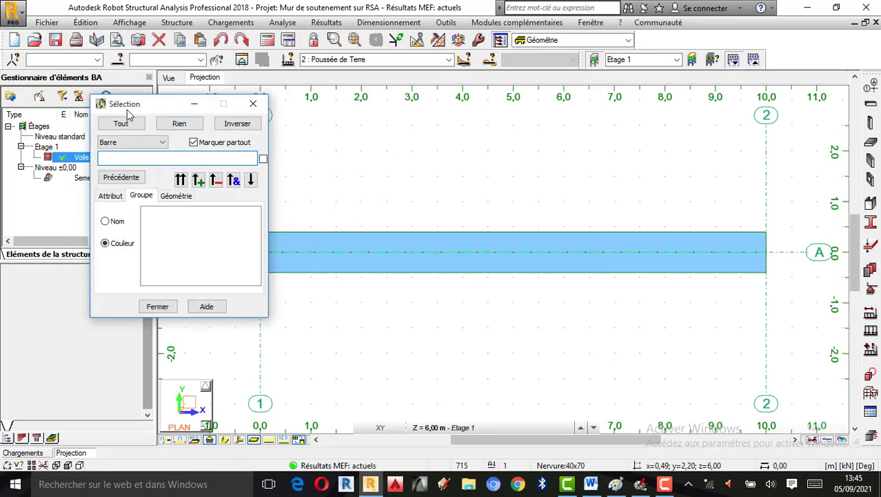
drag(163, 111, 114, 117)
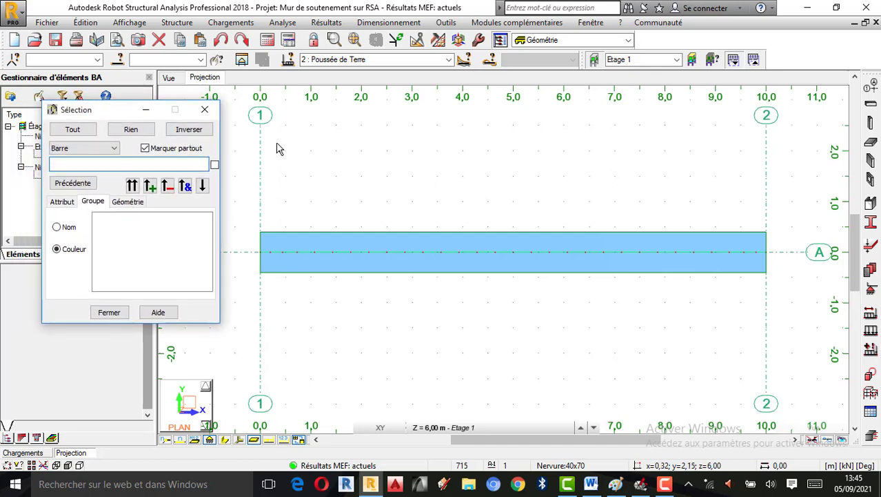
click(63, 204)
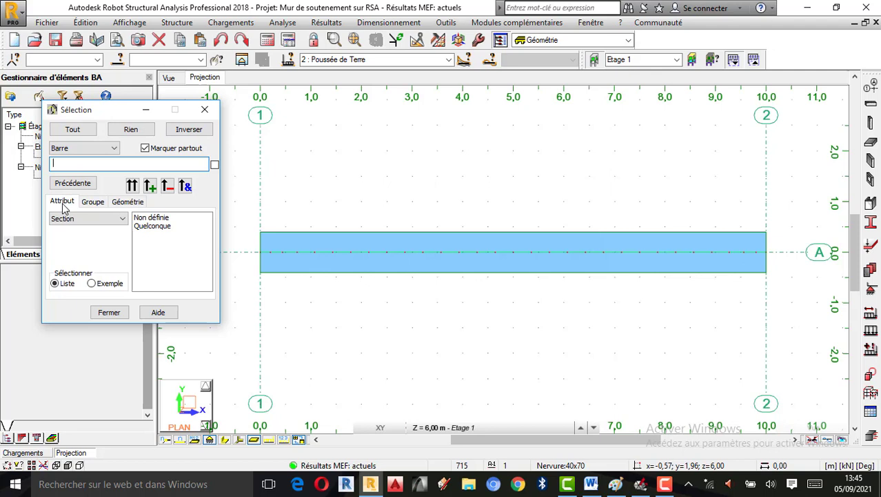
click(108, 147)
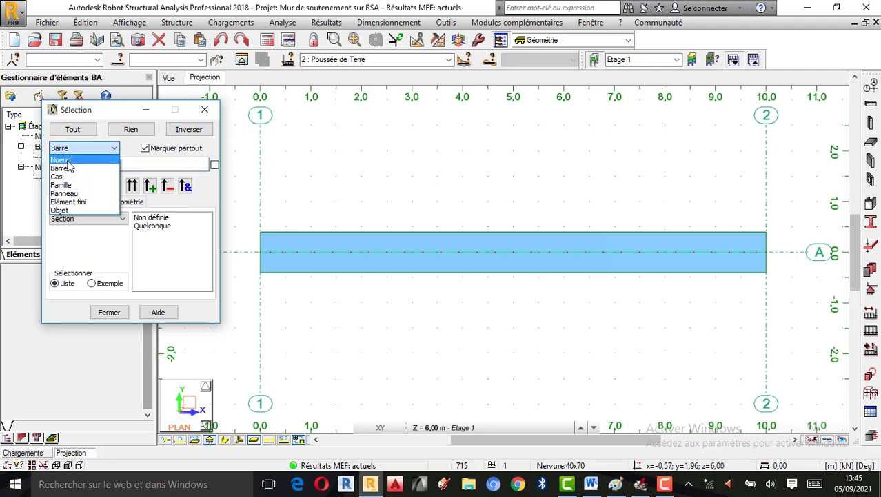
click(75, 156)
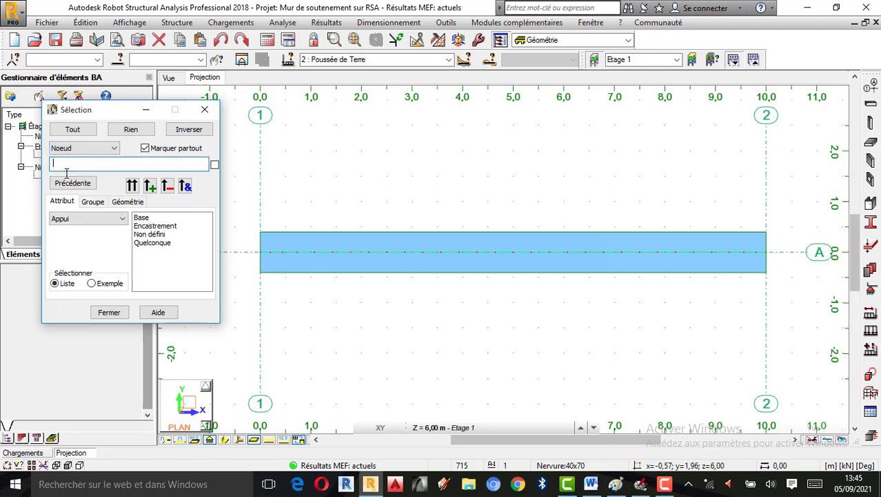
click(171, 229)
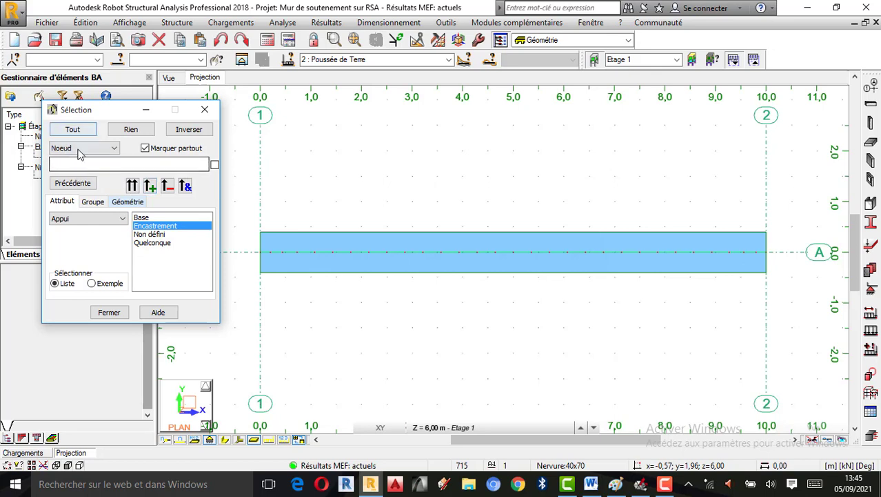
click(150, 186)
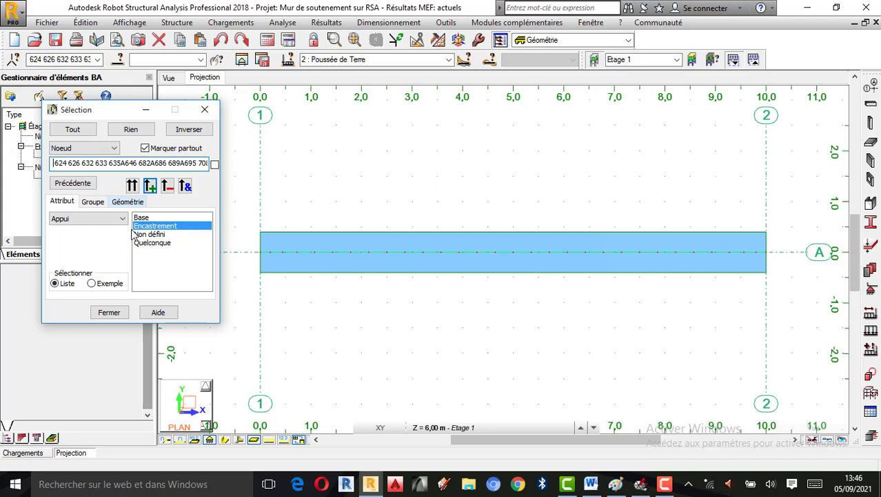
Step: Inspect the selected fixed support nodes along the wall's base in 3D
click(165, 78)
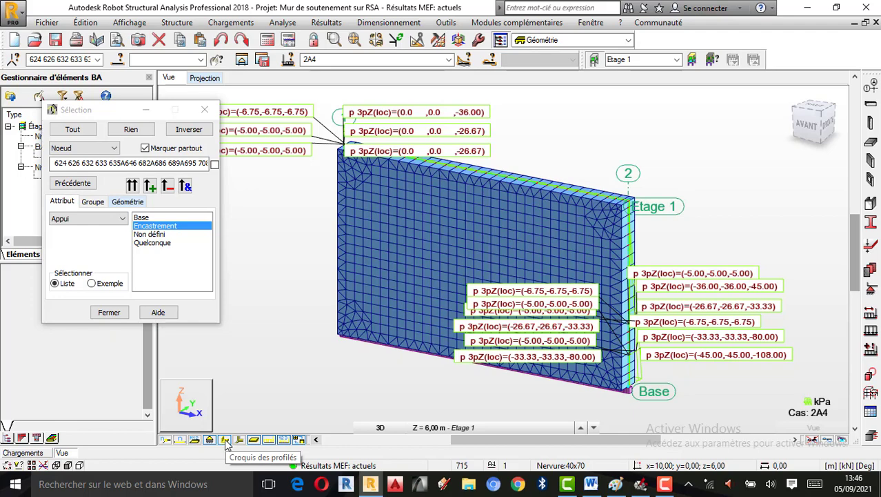
right_click(625, 196)
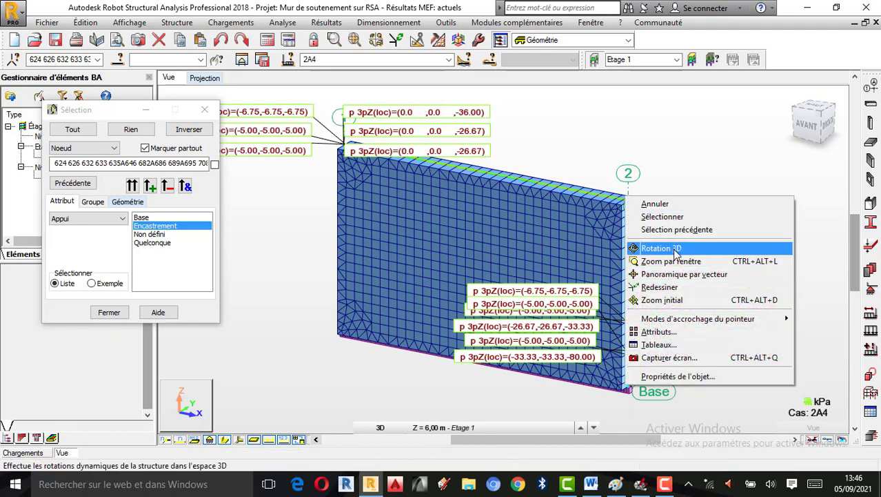
click(662, 248)
drag(619, 345, 493, 339)
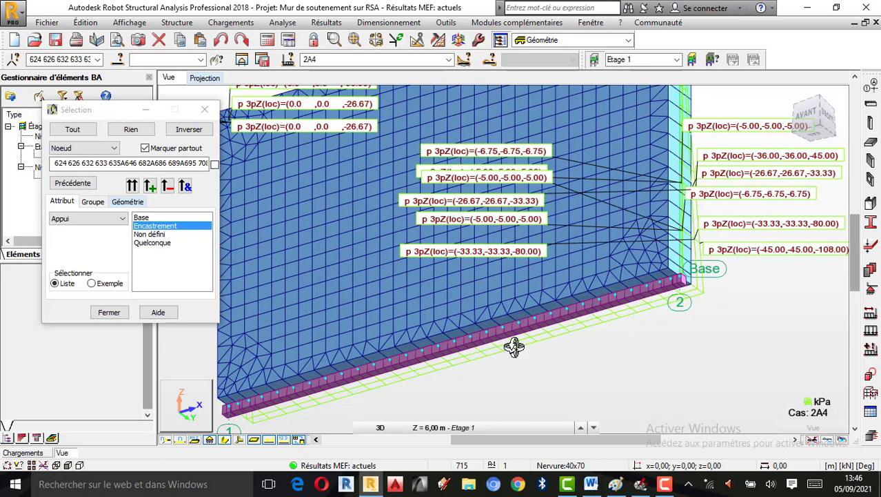
scroll(640, 351, down, 1)
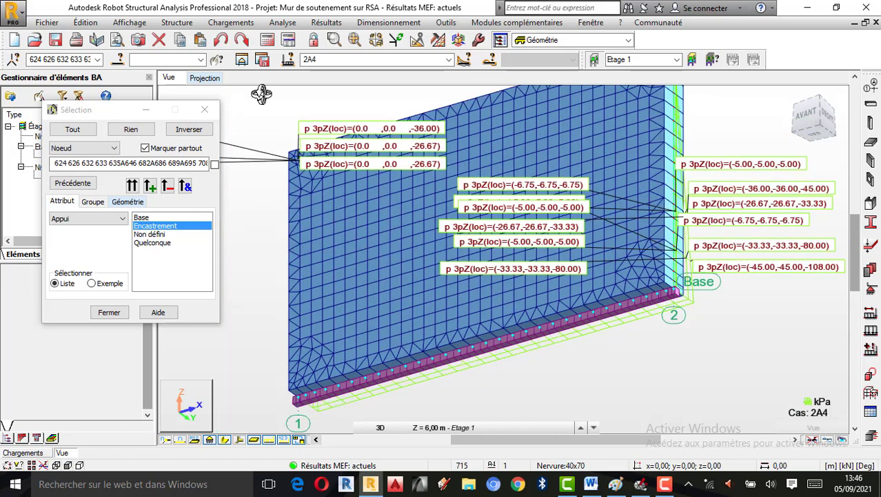
Step: View the plan projection at the Base level (Z = 0,00 m), and return to the wall's base in 3D
click(205, 78)
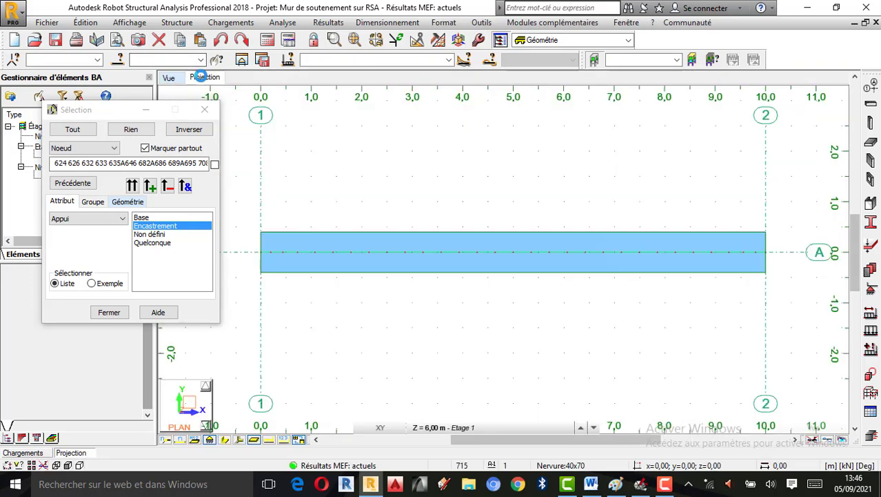
click(435, 427)
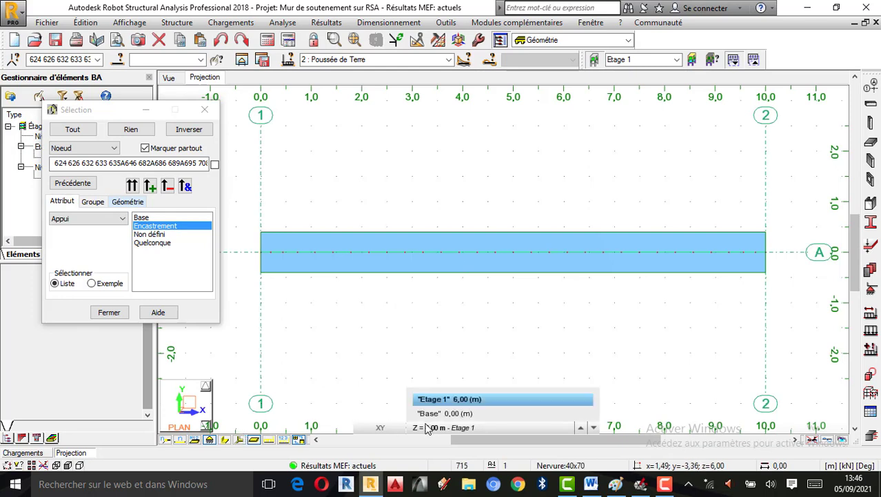
click(440, 416)
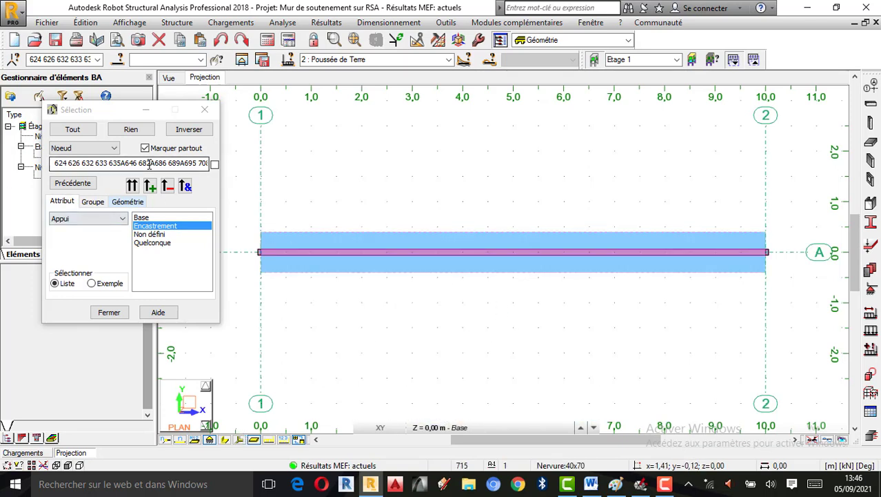
double_click(404, 230)
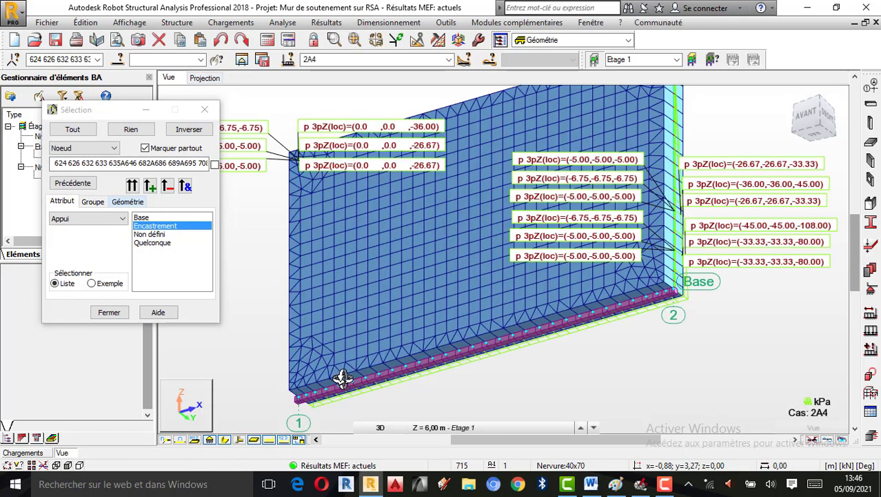
scroll(435, 353, down, 4)
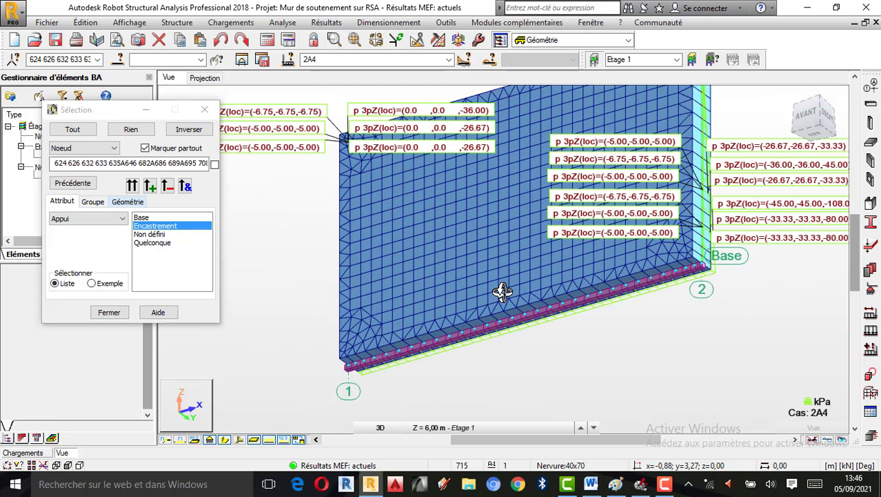
scroll(731, 218, up, 1)
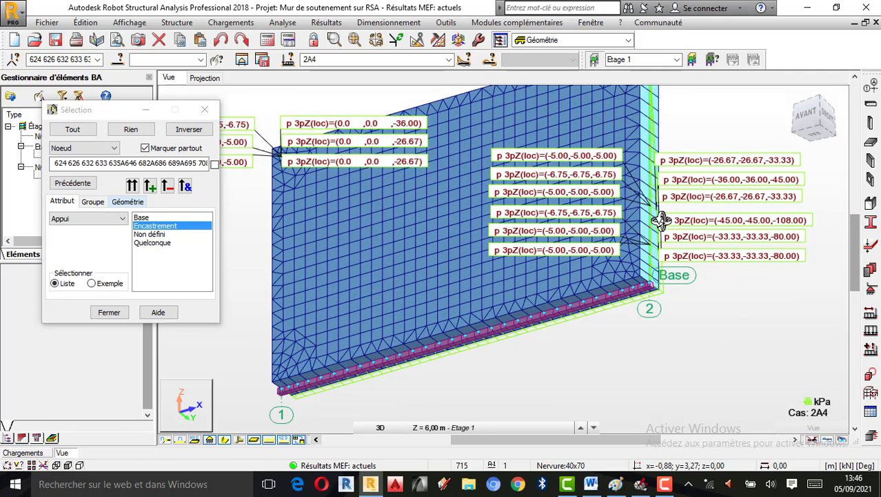
scroll(564, 336, down, 1)
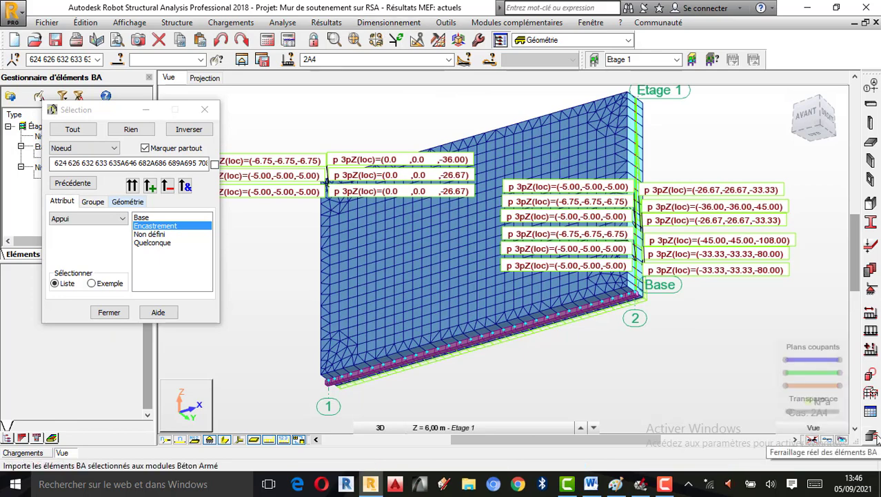
Step: Send the selected support nodes to provided RC reinforcement as footings, using manual combinations with only case 3 (ELU) enabled
click(873, 437)
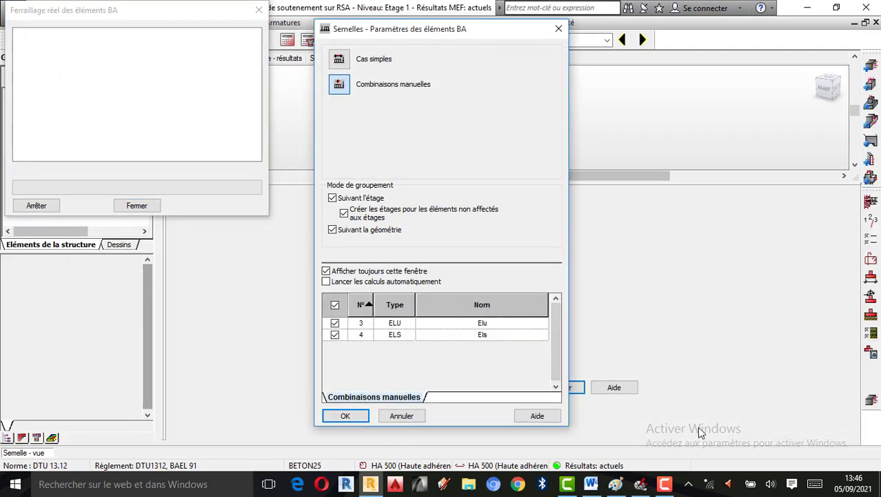
click(334, 336)
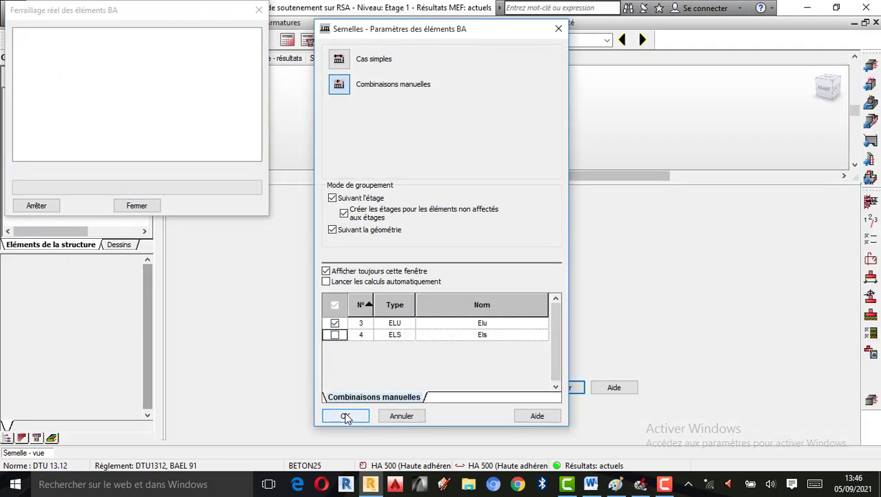
click(345, 415)
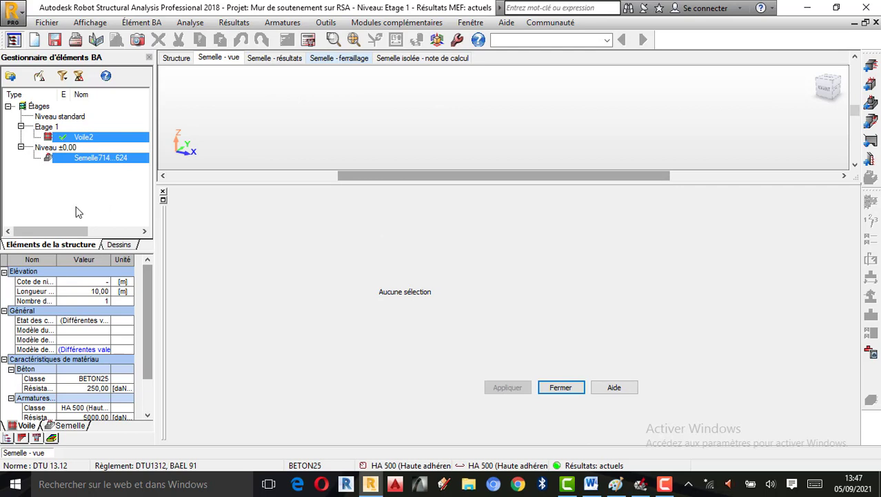
Step: Open the wall Voile2 under Etage 1, and switch to the footing Semelle714...624 under Niveau ±0.00
click(21, 147)
click(20, 147)
click(21, 147)
click(21, 147)
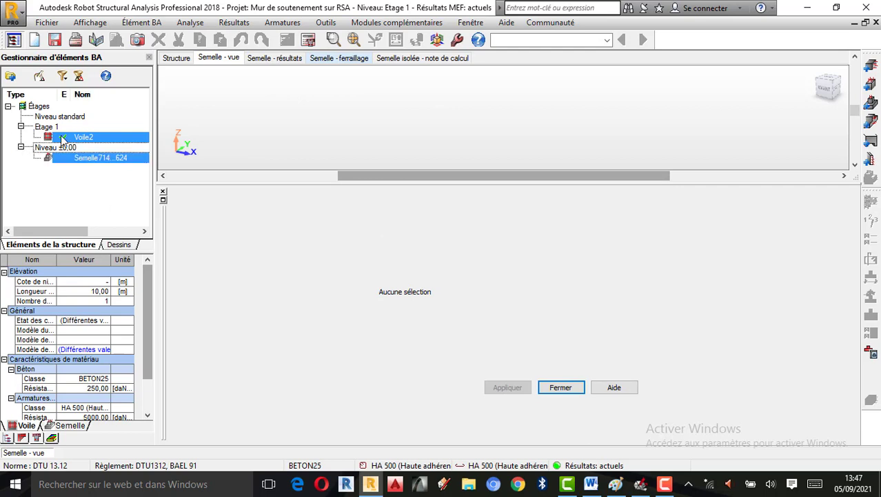
click(20, 127)
click(21, 127)
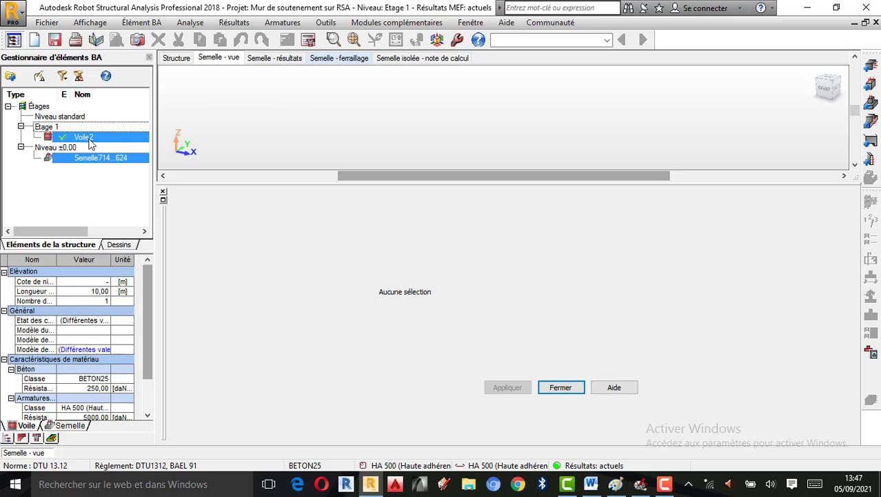
click(86, 137)
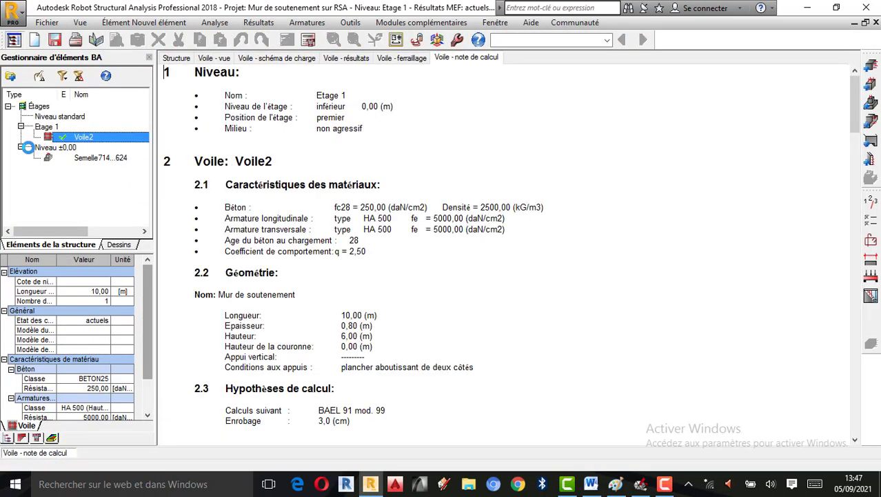
click(80, 158)
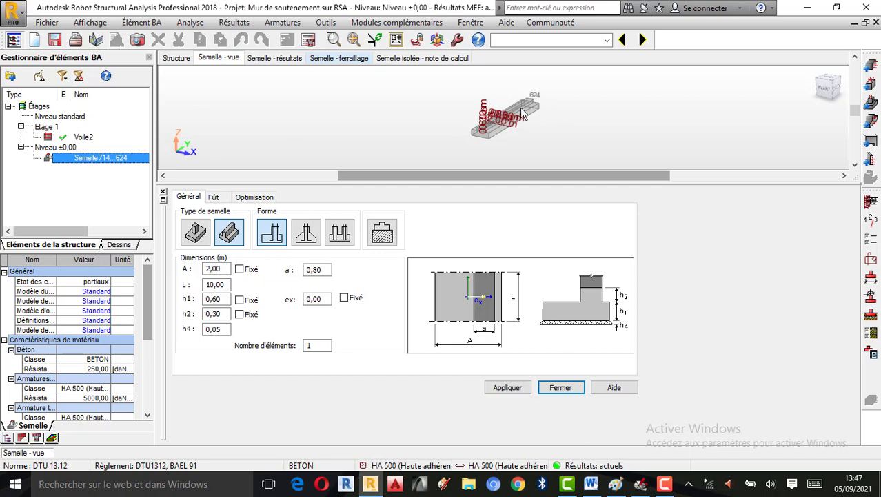
Step: Examine the strip footing in 3D from its Droite side, together with its general dimensions
scroll(512, 122, up, 1)
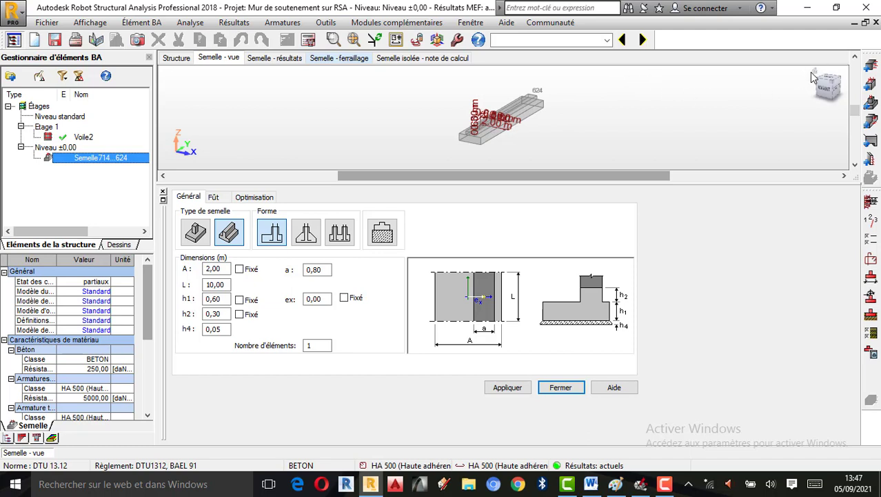
drag(813, 77, 539, 126)
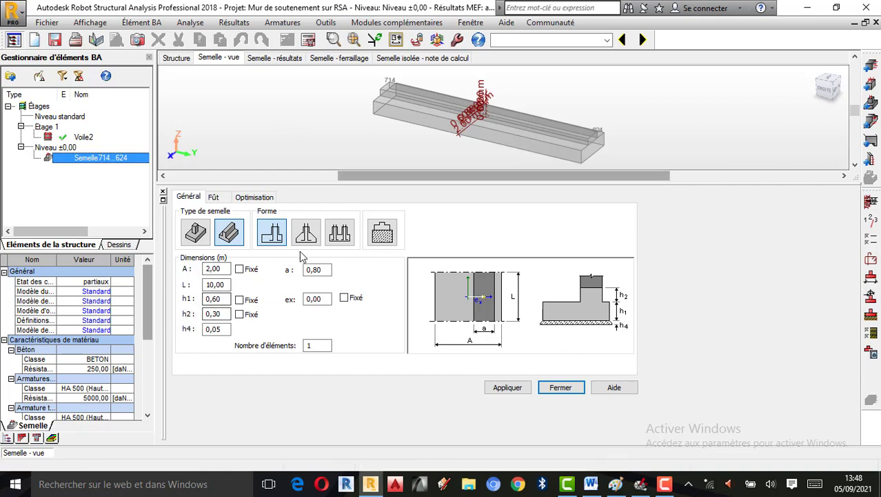
click(209, 298)
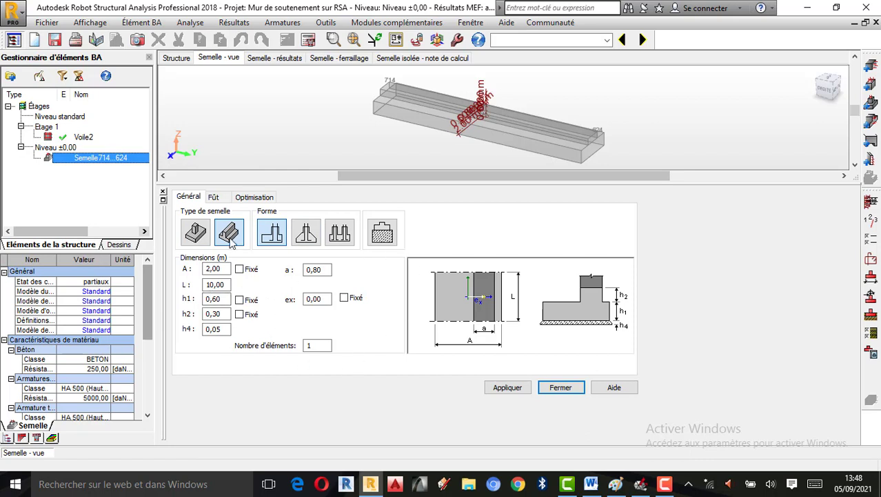
click(665, 484)
click(813, 440)
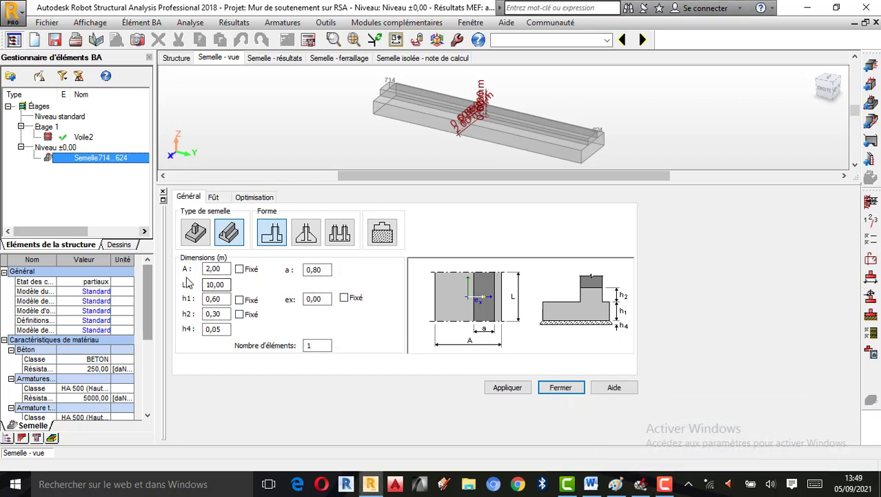
click(476, 89)
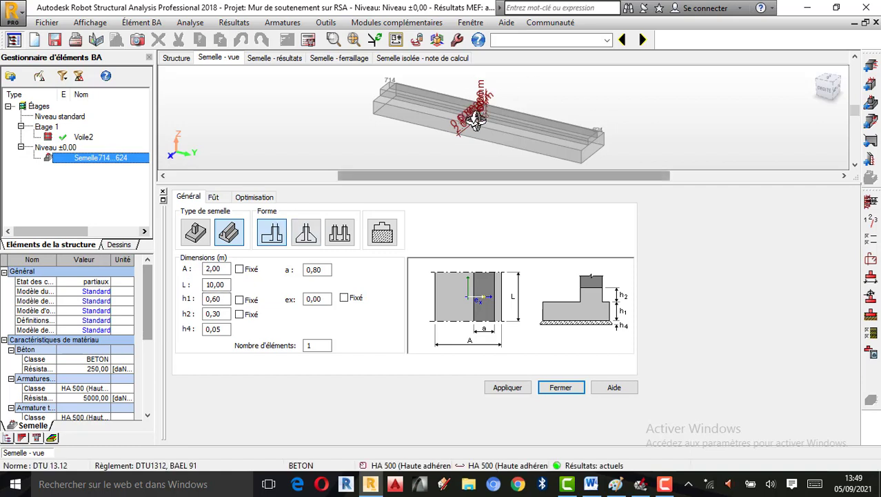
mouse_move(496, 133)
mouse_down()
mouse_move(477, 124)
mouse_move(485, 126)
mouse_up()
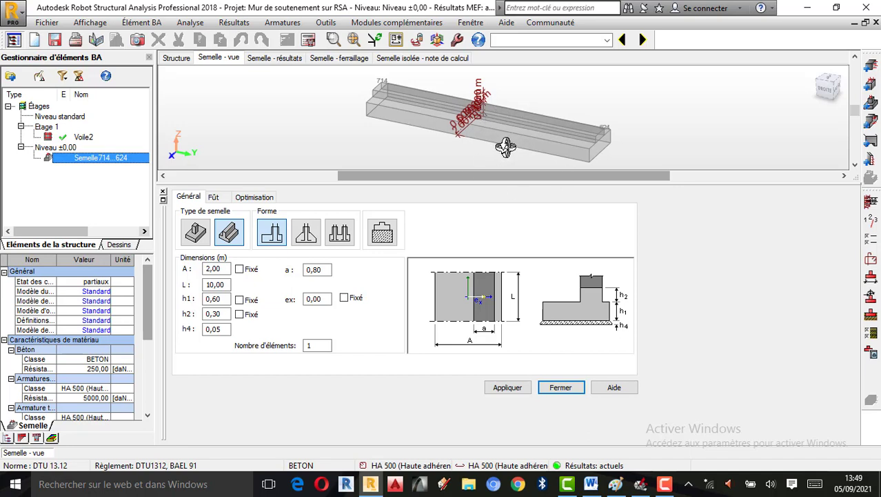
Step: Set the footing's dimension A to 3,00 m and h2 to 0,00 m, and mark h2 as fixed
double_click(209, 269)
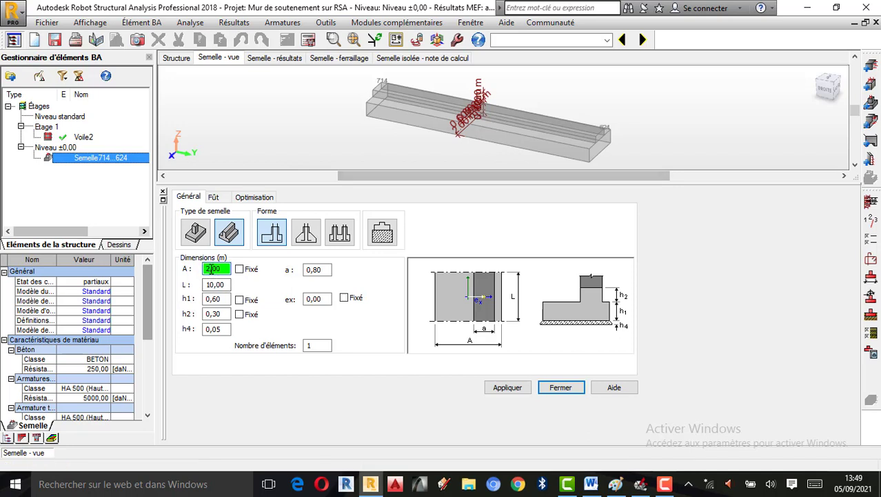
text(1,00)
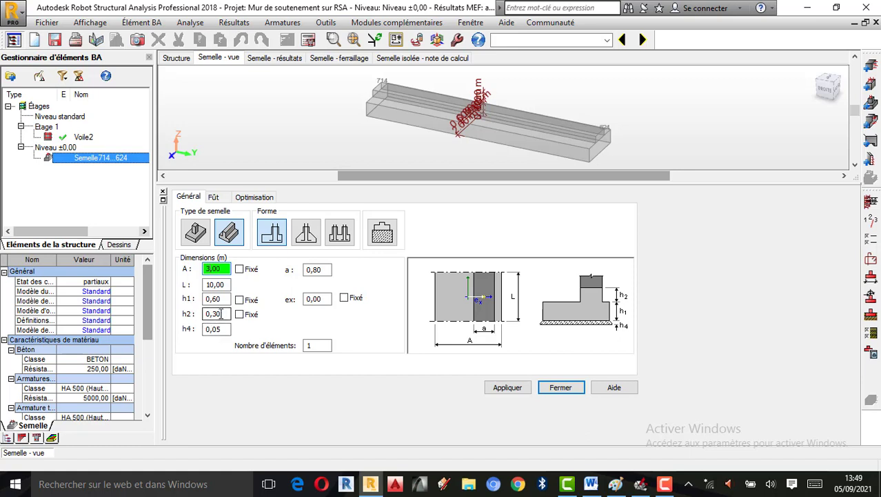
click(222, 314)
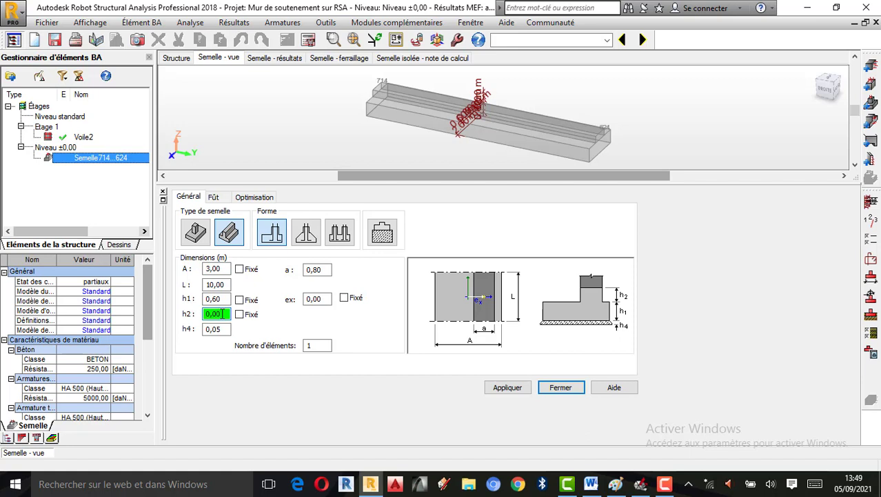
click(239, 314)
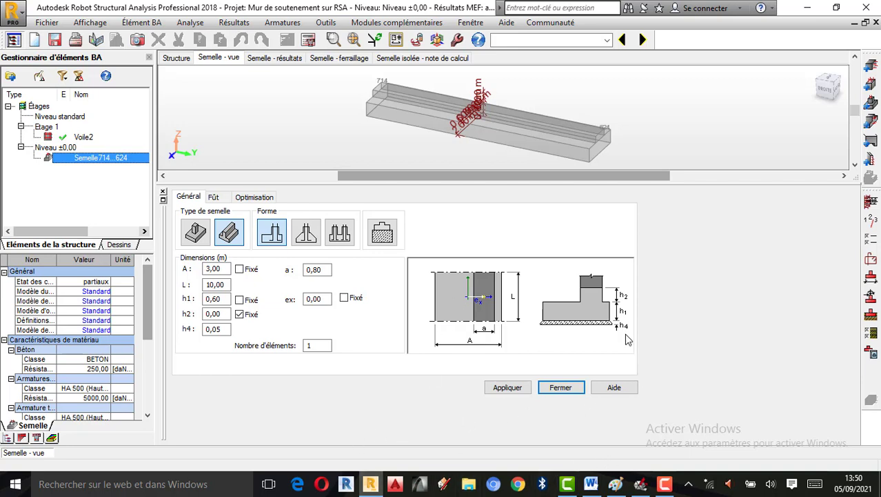
Step: Switch to Paint and sketch a long horizontal rectangle below the title with the black pencil at the second line thickness
click(620, 486)
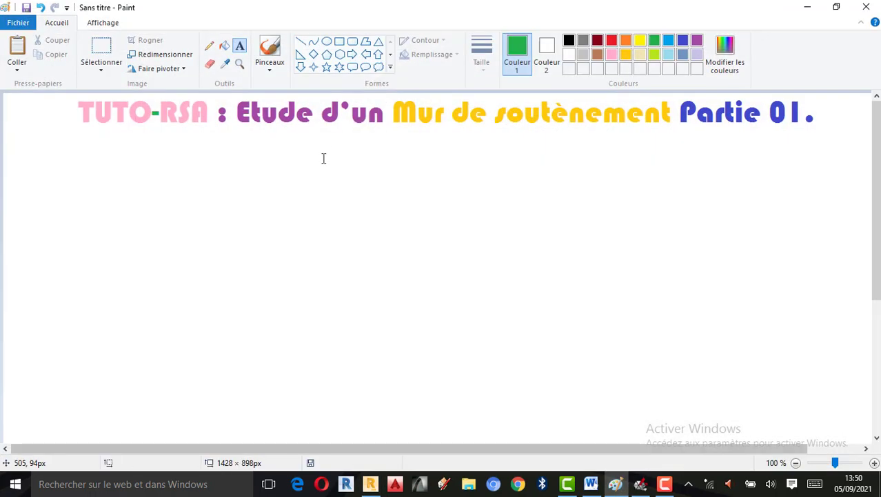
click(211, 49)
click(481, 56)
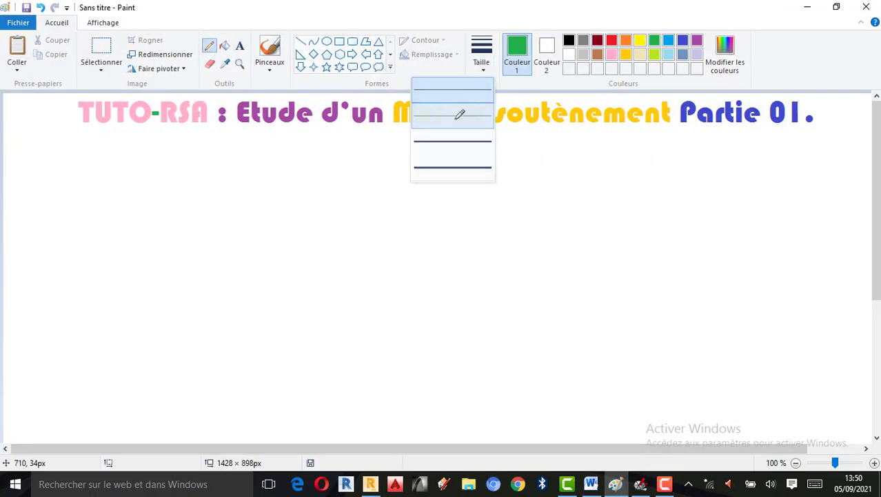
click(458, 114)
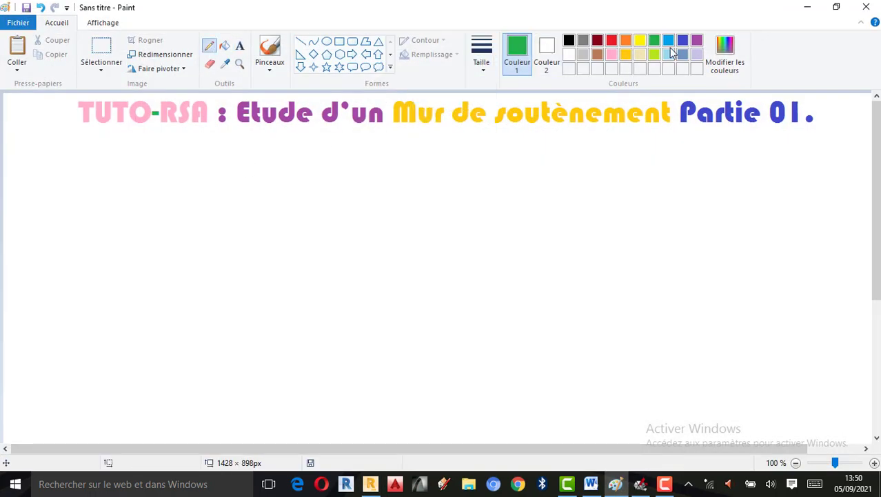
click(569, 40)
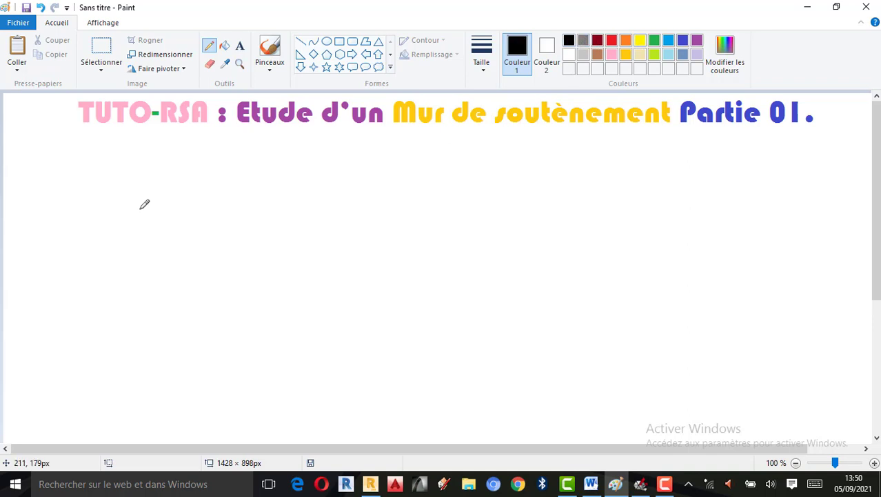
drag(143, 207, 312, 210)
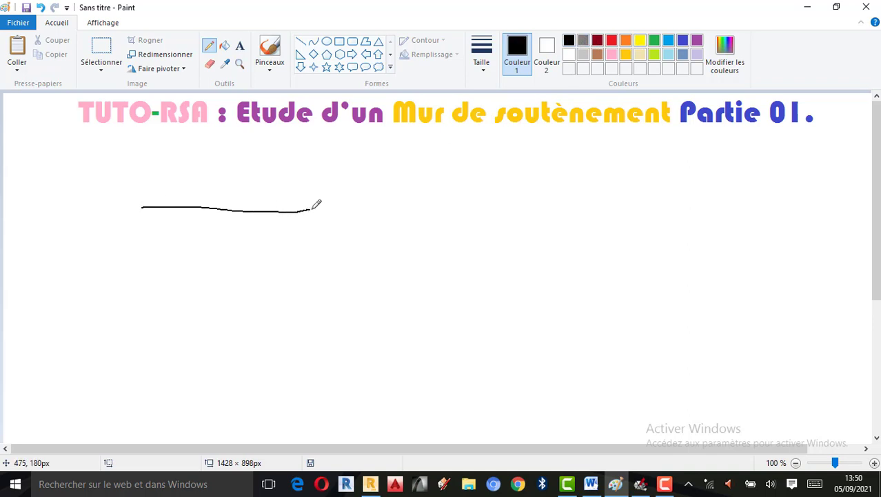
mouse_move(142, 206)
mouse_down()
mouse_move(141, 239)
mouse_move(331, 238)
mouse_up()
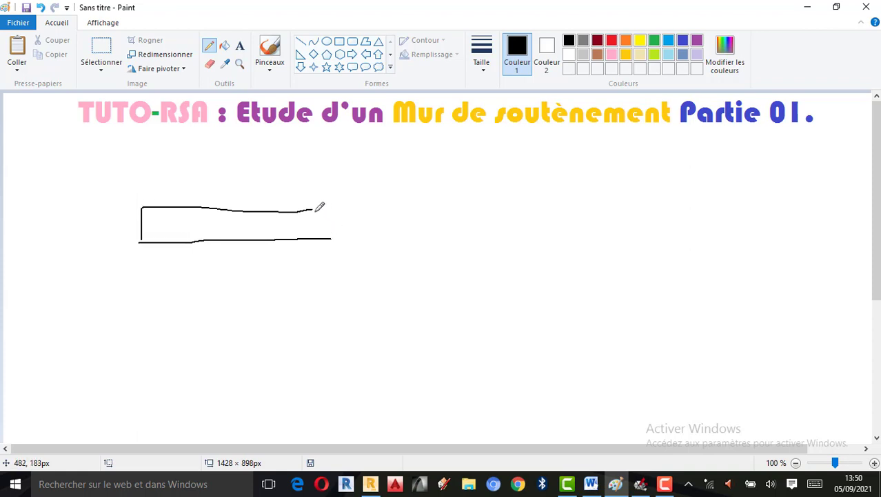
mouse_move(314, 207)
mouse_down()
mouse_move(331, 209)
mouse_move(332, 241)
mouse_up()
drag(215, 207, 304, 209)
Step: Add handwritten dimension lines to the sketched rectangle, marking 10 m below its length and 3 m beside its width
mouse_move(143, 276)
mouse_down()
mouse_move(343, 277)
mouse_move(343, 292)
mouse_up()
drag(142, 275, 141, 293)
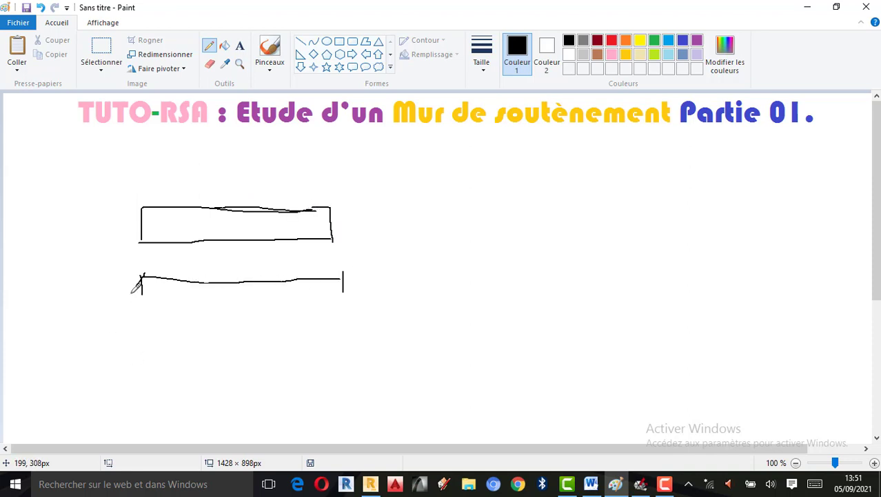
drag(346, 276, 325, 296)
mouse_move(207, 272)
mouse_down()
mouse_move(230, 260)
mouse_move(263, 266)
mouse_up()
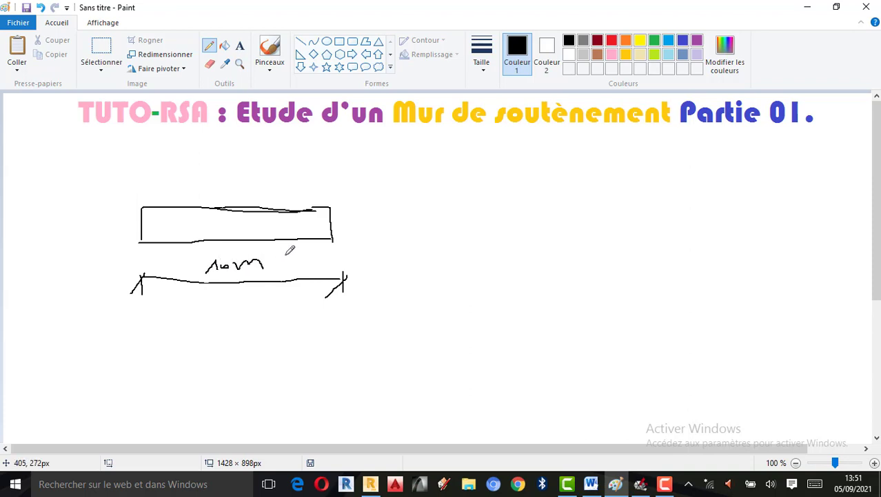
mouse_move(359, 206)
mouse_down()
mouse_move(366, 238)
mouse_move(393, 243)
mouse_up()
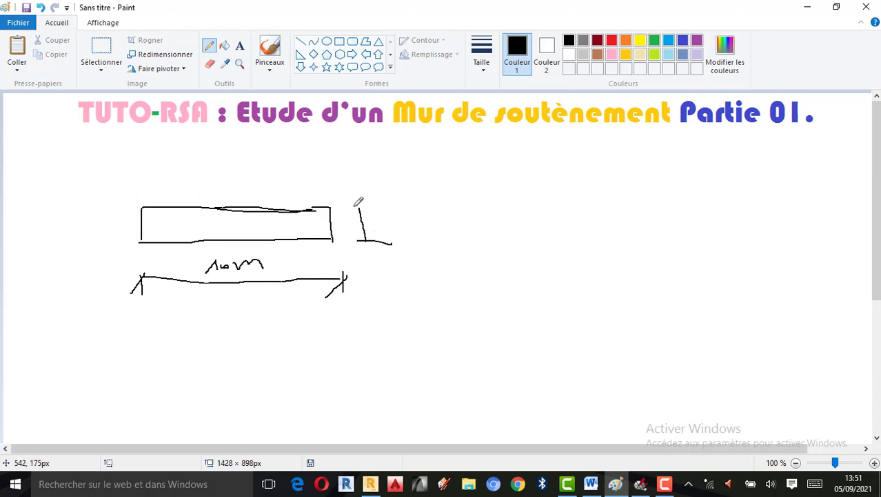
drag(353, 205, 392, 217)
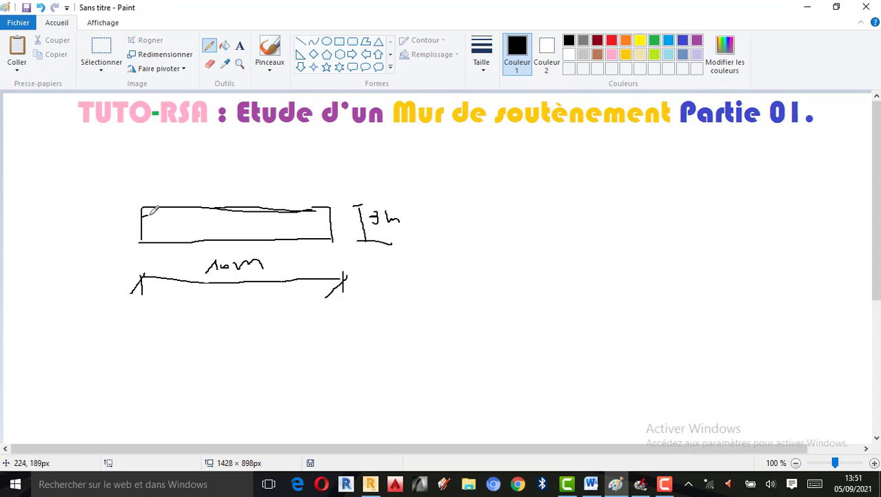
Step: Draw two black lines along the inside of the rectangle and trace along both in yellow
drag(151, 216, 333, 221)
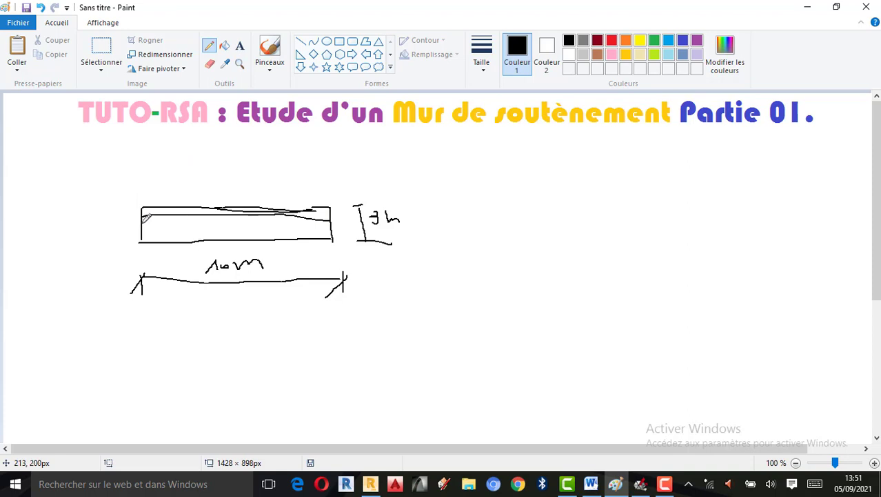
drag(144, 219, 334, 222)
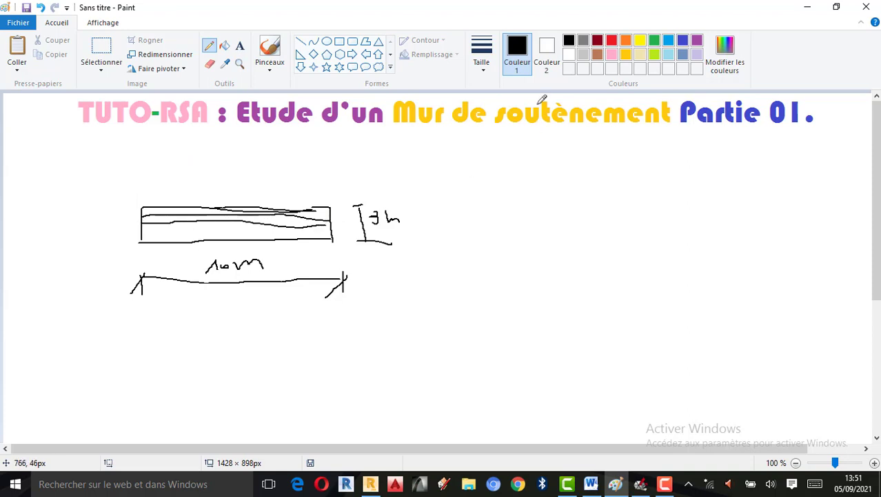
click(638, 41)
mouse_move(143, 222)
mouse_down()
mouse_move(334, 222)
mouse_move(231, 215)
mouse_move(326, 215)
mouse_up()
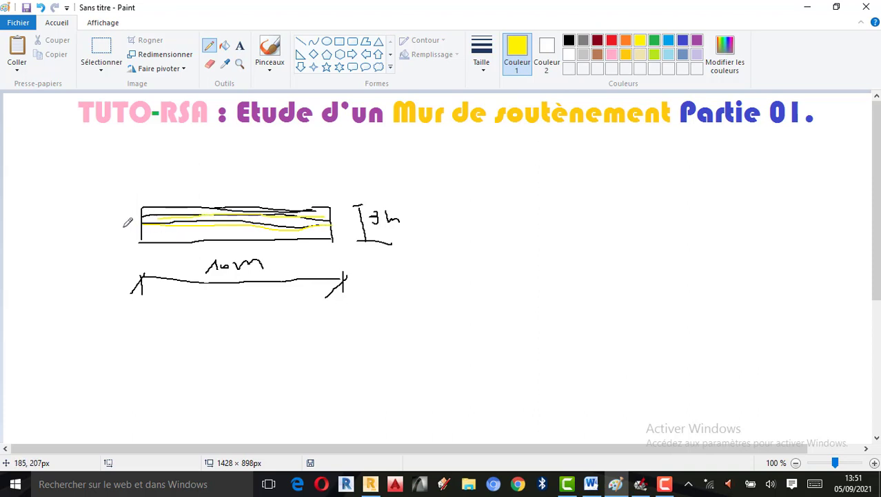
Step: Dimension the rectangle's end in yellow, marking 2 m for the lower part and 1 m for the upper part
mouse_move(125, 226)
mouse_down()
mouse_move(134, 244)
mouse_move(135, 222)
mouse_up()
mouse_move(98, 232)
mouse_down()
mouse_move(96, 242)
mouse_move(103, 233)
mouse_move(127, 246)
mouse_up()
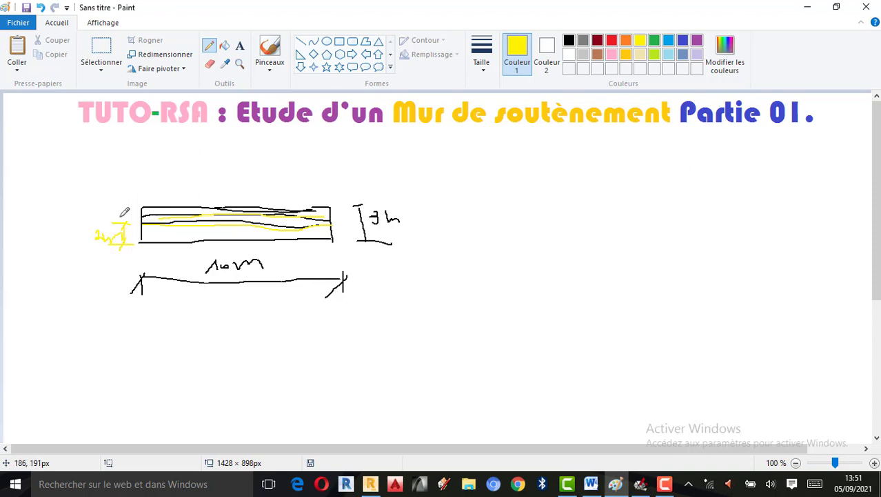
mouse_move(121, 203)
mouse_down()
mouse_move(132, 201)
mouse_move(116, 220)
mouse_move(136, 218)
mouse_move(92, 214)
mouse_move(110, 215)
mouse_up()
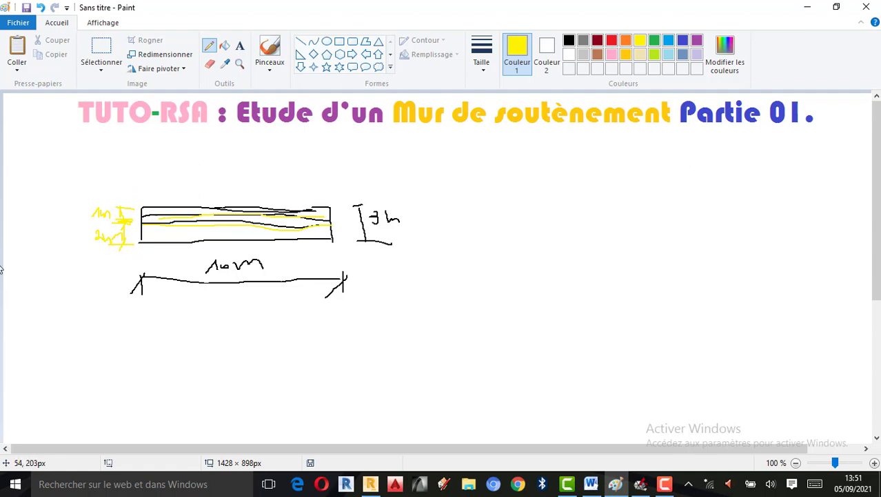
Step: Return to the strip footing in Robot Structural Analysis and minimise the EXPERT de Murs de Soutènement window
click(371, 483)
click(647, 486)
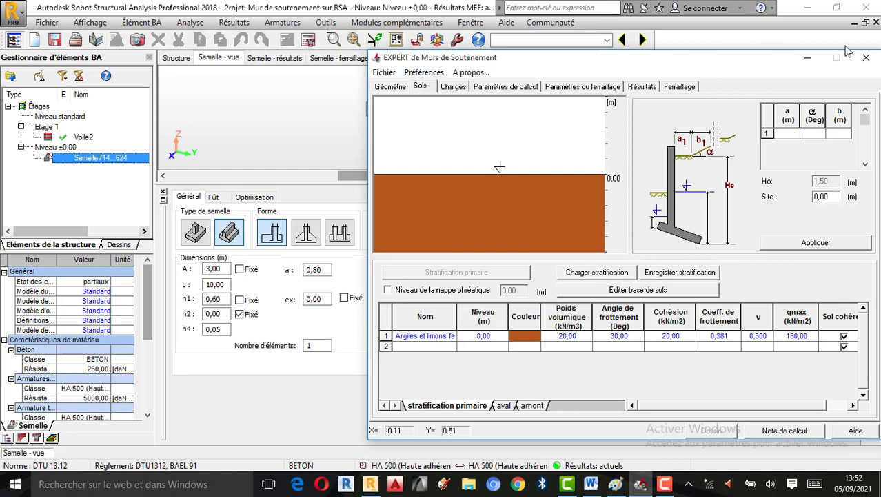
click(808, 58)
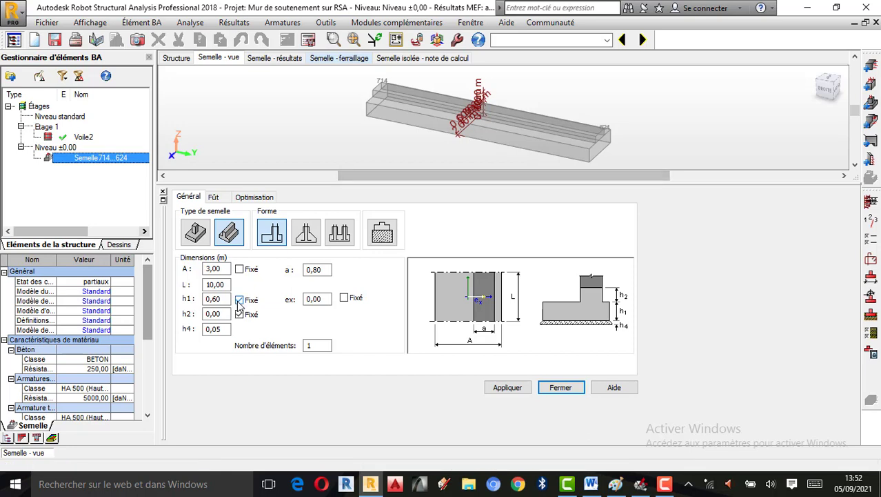
Step: Review the footing's Fût settings, set the optimisation geometry to Libre, and apply it
click(213, 197)
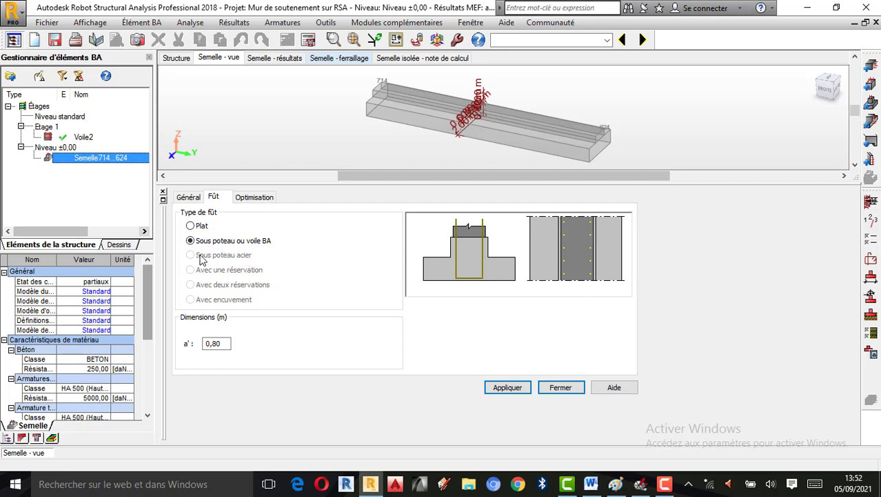
click(266, 200)
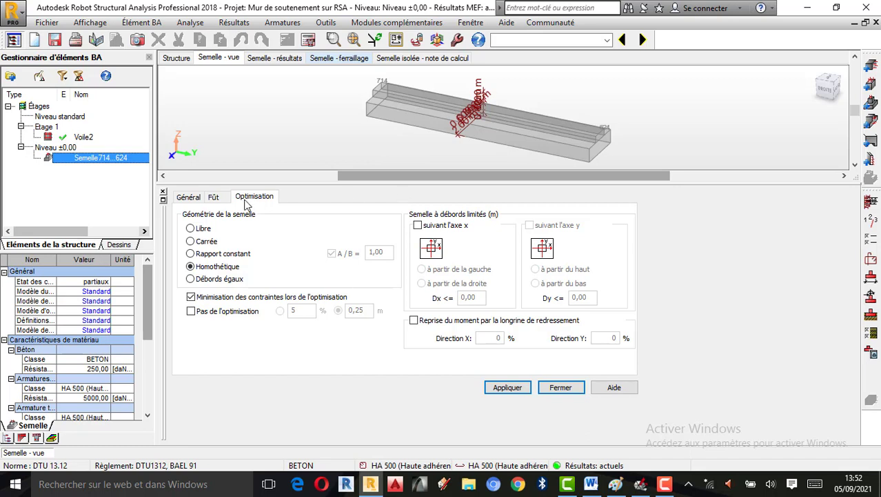
click(191, 228)
click(516, 391)
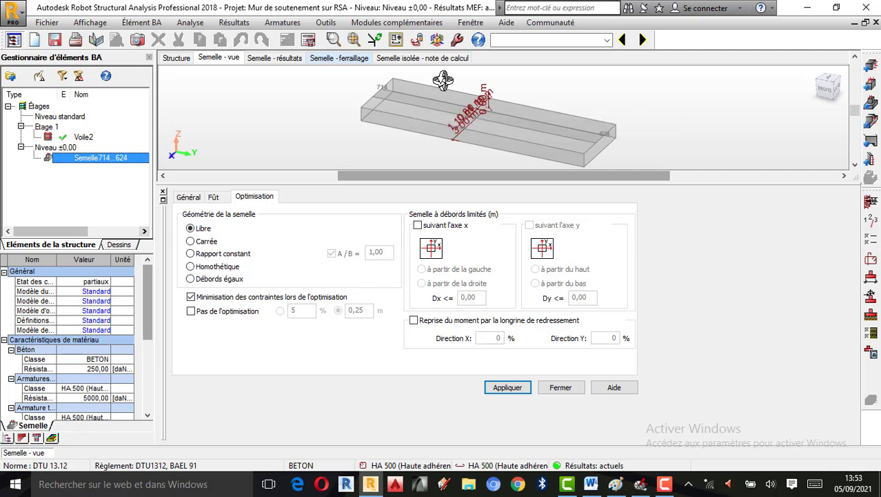
drag(442, 81, 397, 92)
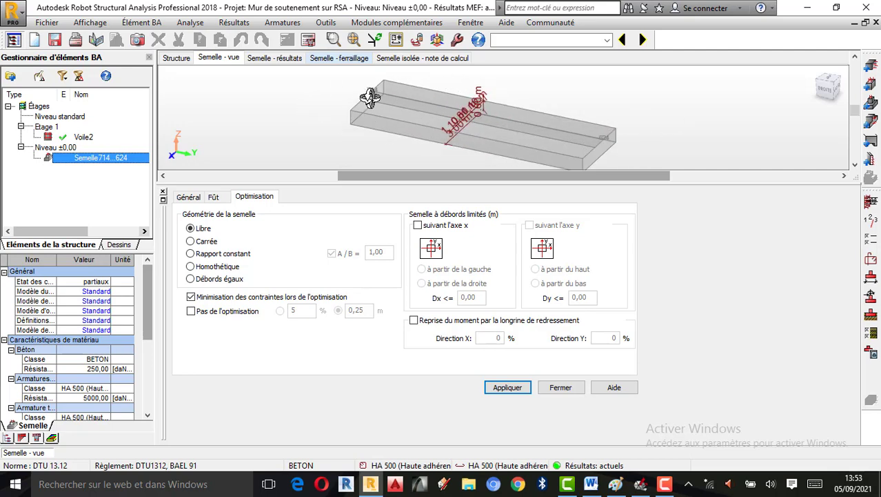
Step: Review the footing's Général, Fût and Optimisation settings, close them, and examine the footing and its dimensions in 3D
click(196, 197)
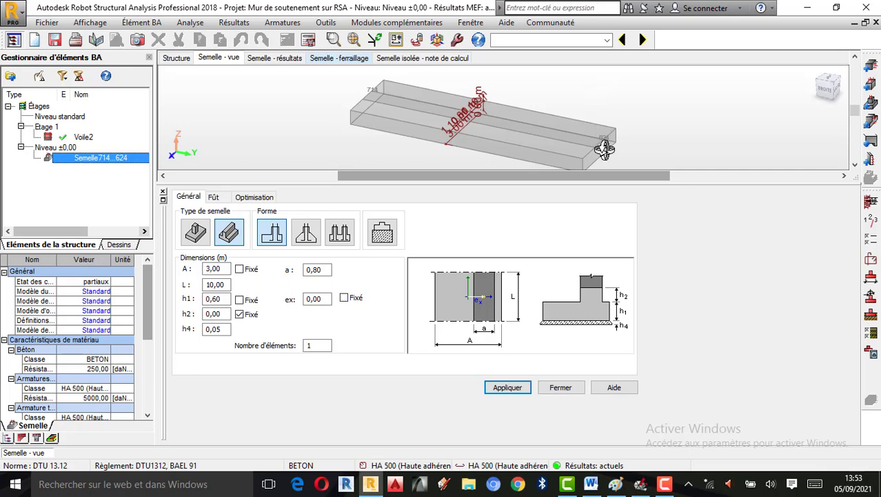
click(217, 199)
click(250, 199)
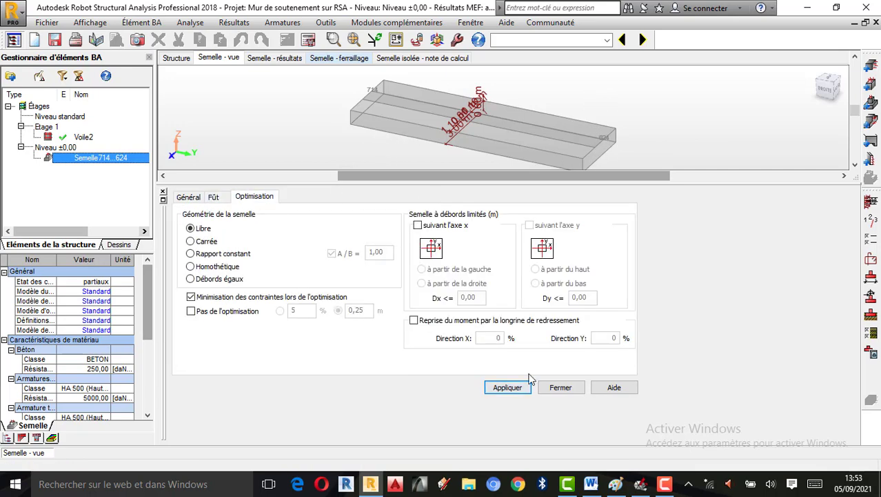
click(561, 387)
scroll(482, 275, up, 5)
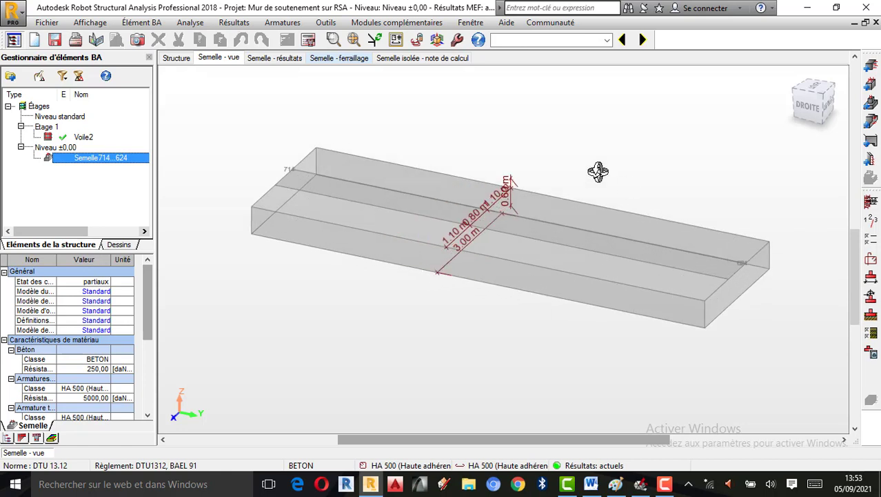
shift+middle_drag(561, 314, 517, 335)
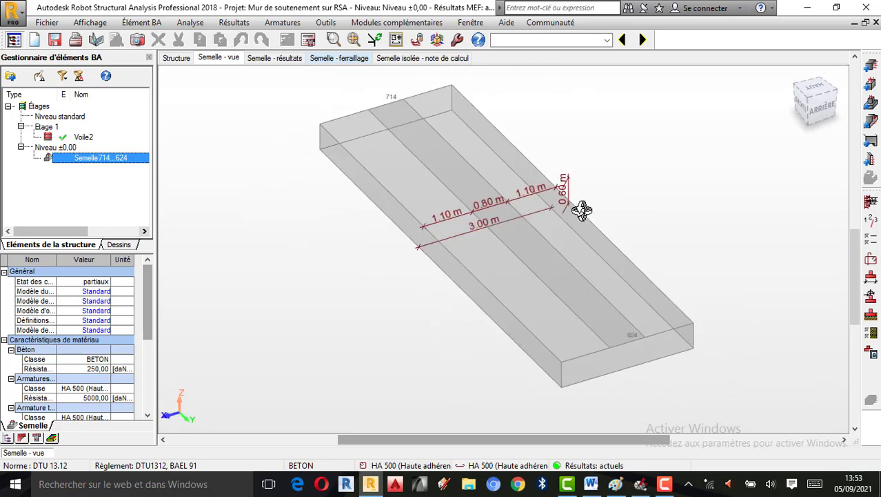
shift+middle_drag(484, 213, 557, 297)
scroll(511, 201, up, 1)
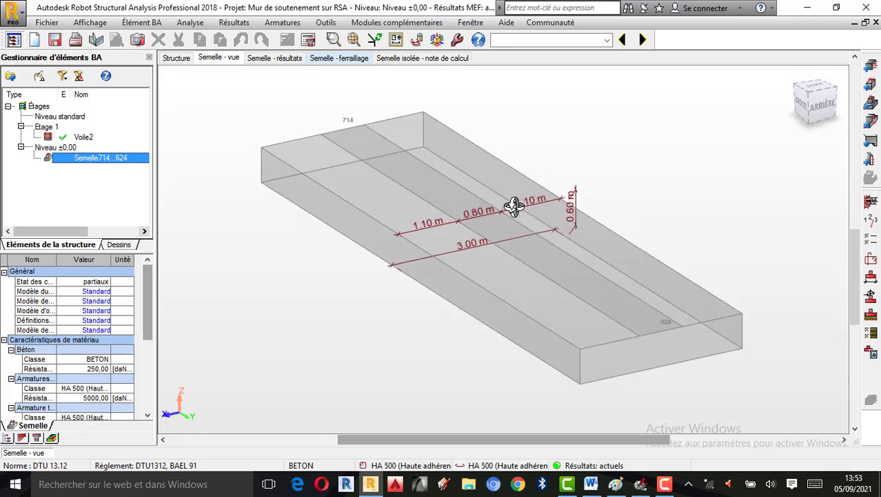
shift+middle_drag(536, 225, 521, 282)
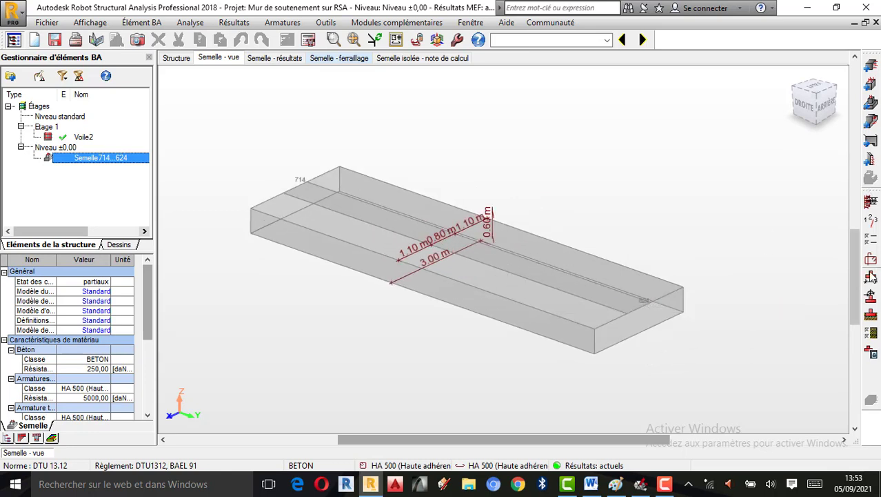
Step: Open the footing's soil parameters, widen the Nom column, and set the first soil layer to Argiles et limons mous
click(871, 319)
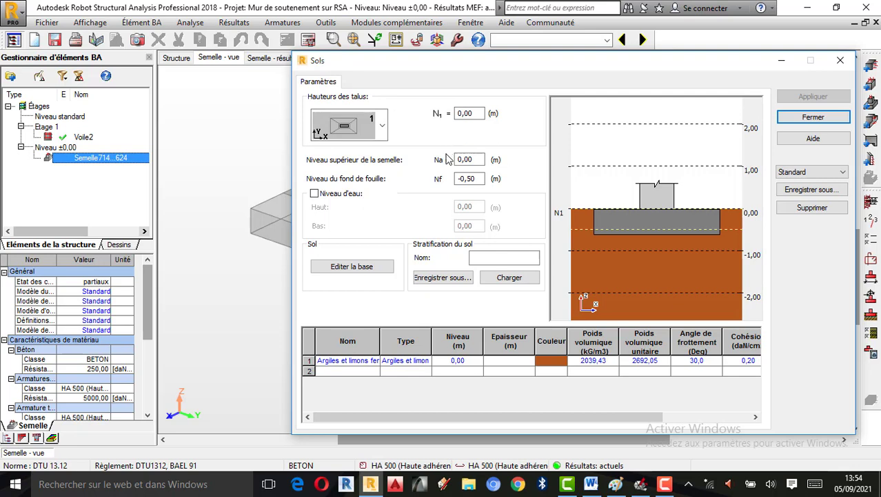
click(375, 372)
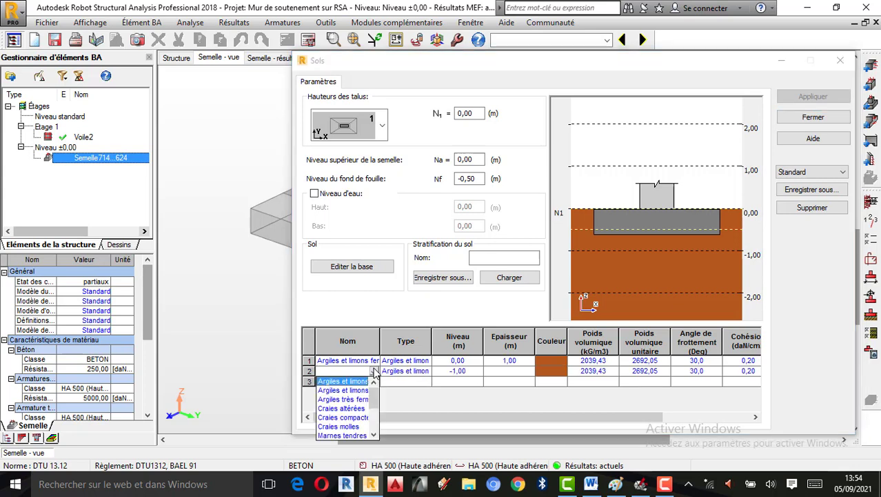
click(373, 367)
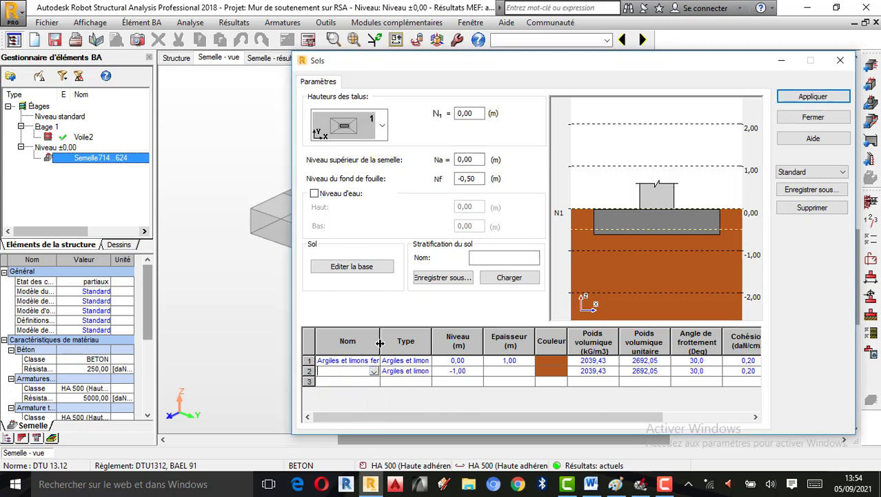
drag(380, 332, 437, 330)
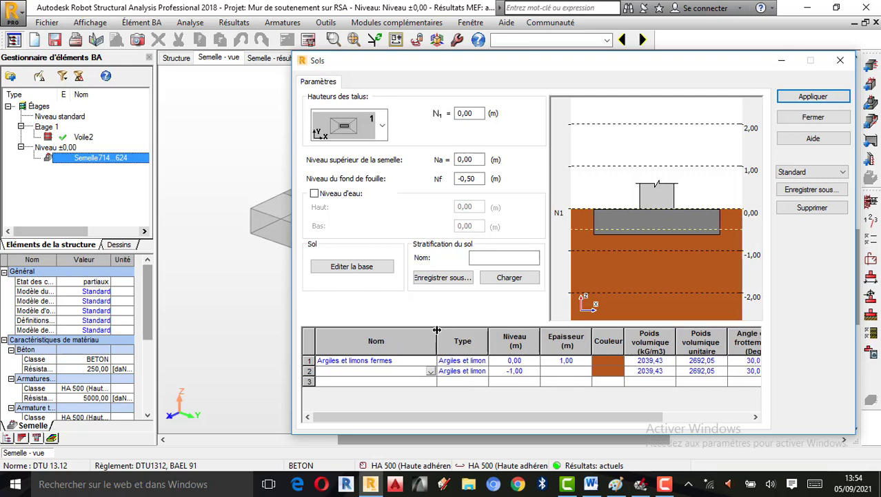
click(414, 361)
click(430, 361)
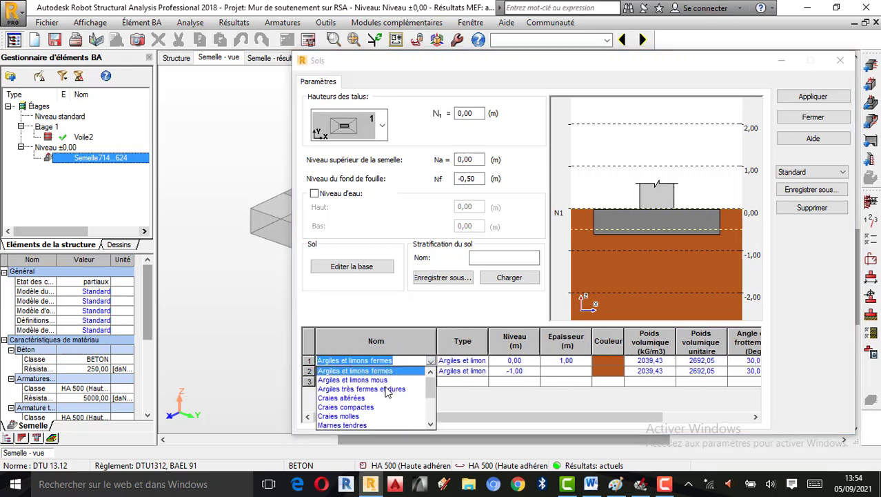
click(431, 425)
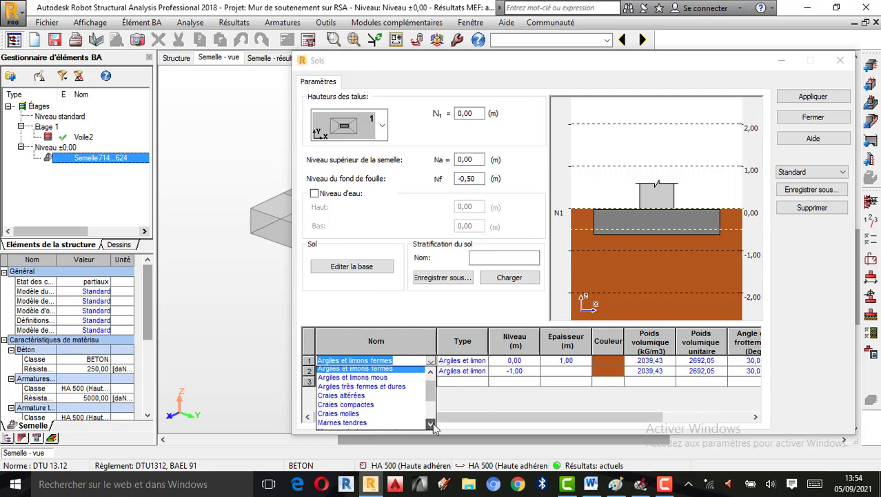
click(432, 425)
drag(431, 397, 432, 383)
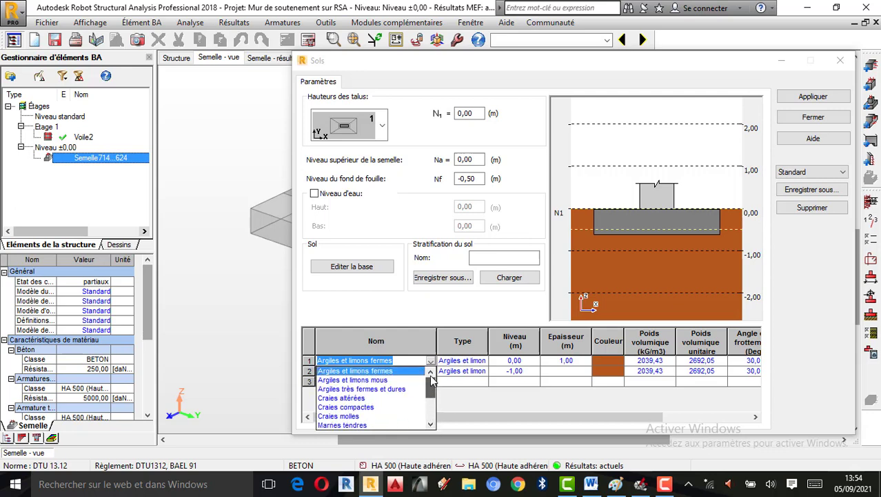
click(379, 380)
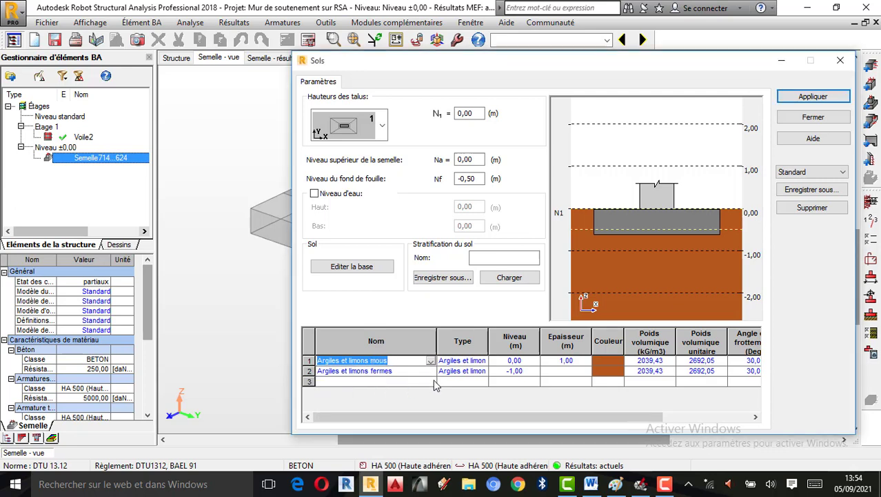
Step: Set the second soil layer to Argiles et limons fermes and the third to Argiles très fermes et dures
click(431, 373)
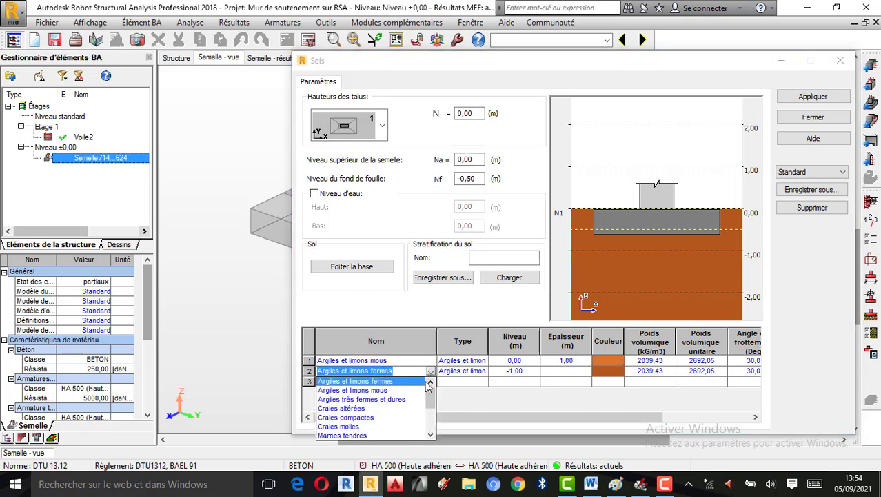
click(390, 381)
click(431, 381)
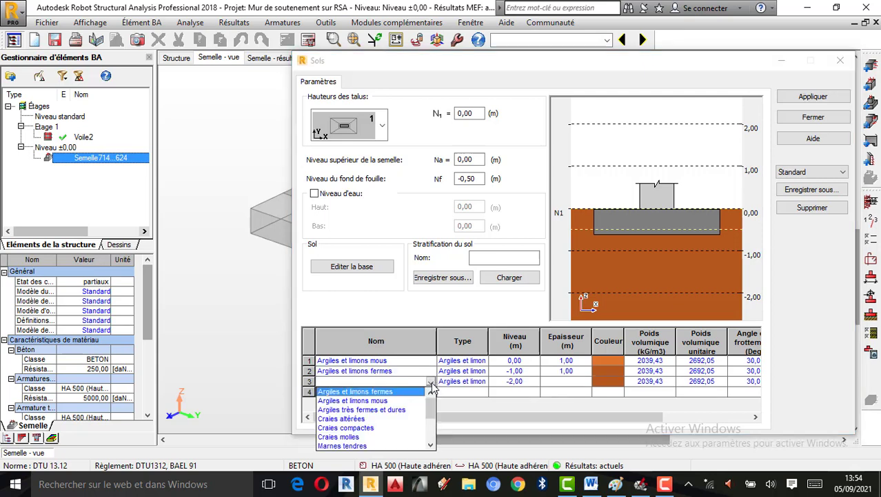
click(383, 409)
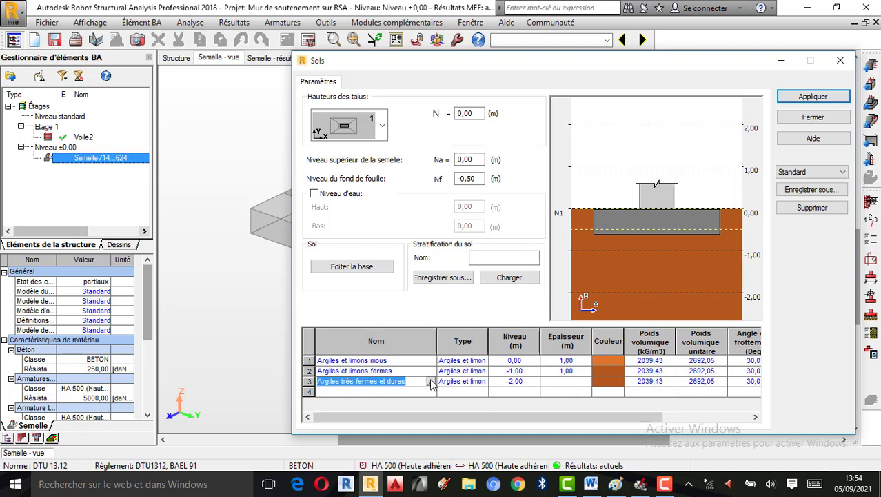
Step: Set the first soil layer's level to 6,00 m and its thickness to 2,00 m
click(525, 360)
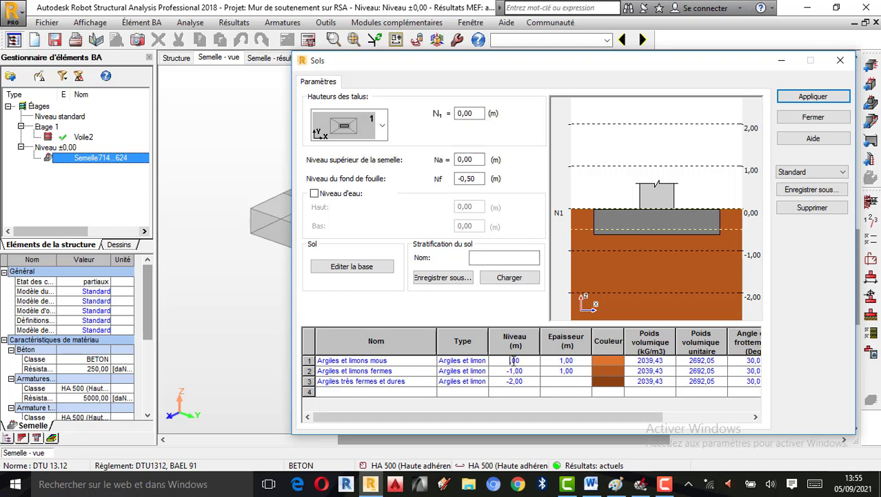
text(6)
click(564, 360)
key(BackSpace)
key(BackSpace)
key(BackSpace)
key(BackSpace)
text(2,00)
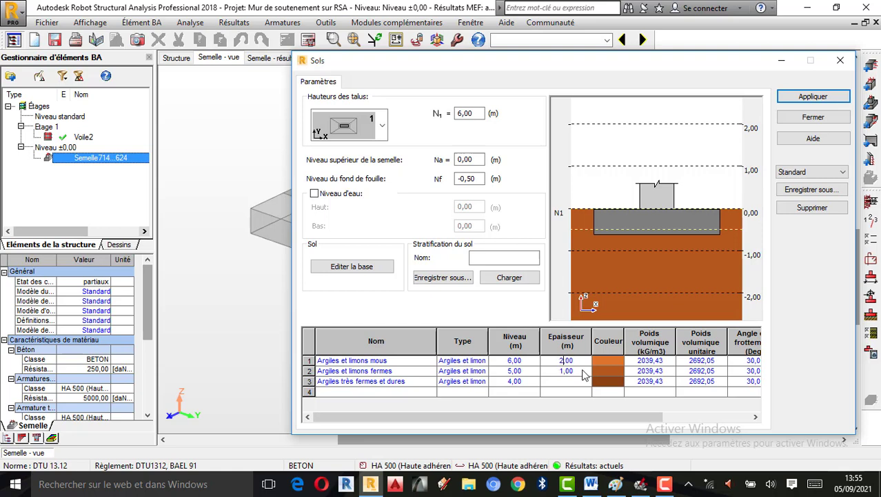
key(Return)
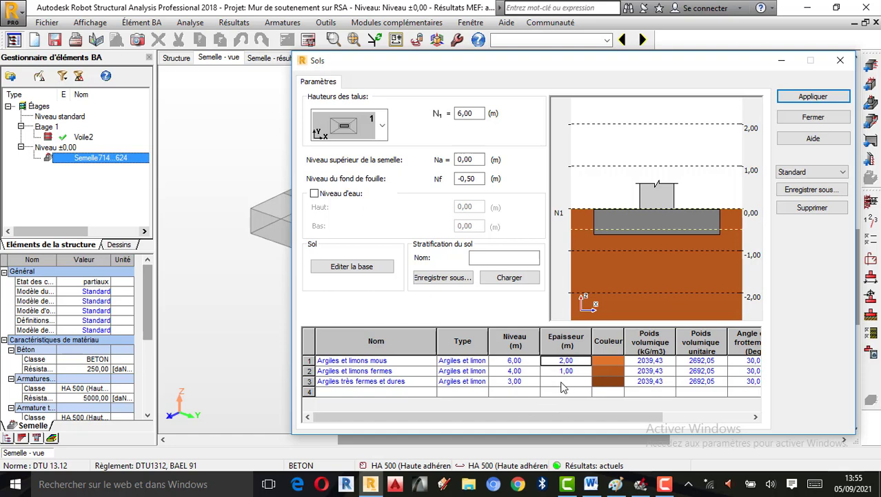
Step: Choose the two-level embankment layout with zone 1 before zone 2 along X, and set N1 to 0 m
click(516, 371)
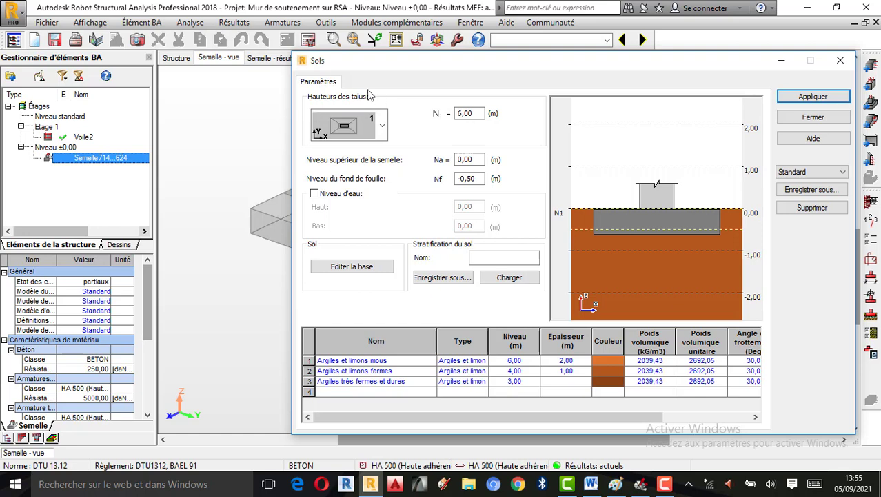
click(356, 114)
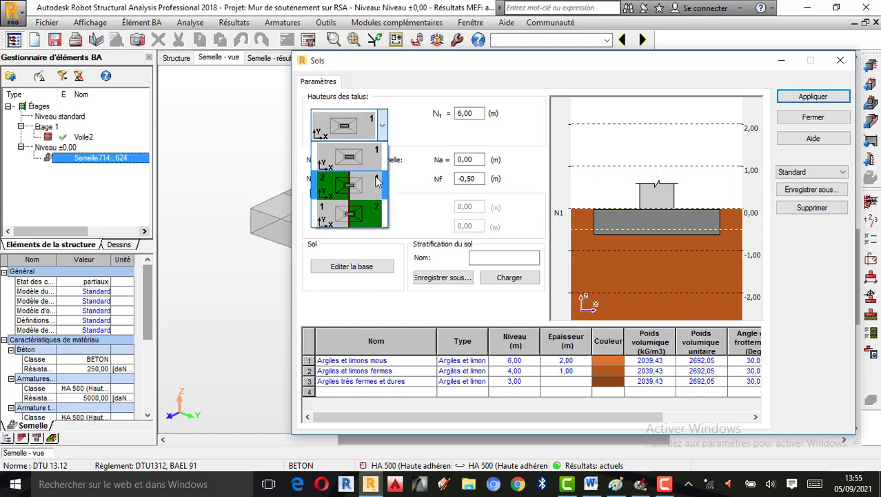
click(369, 219)
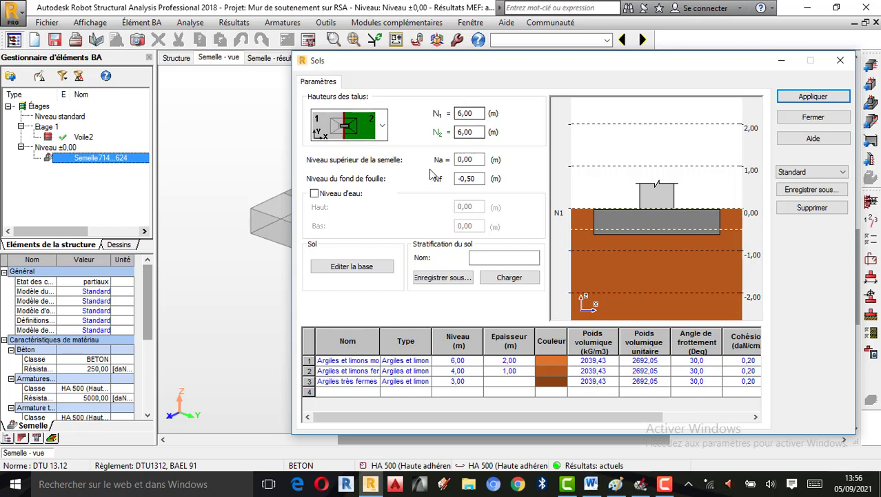
double_click(482, 114)
key(BackSpace)
text(0)
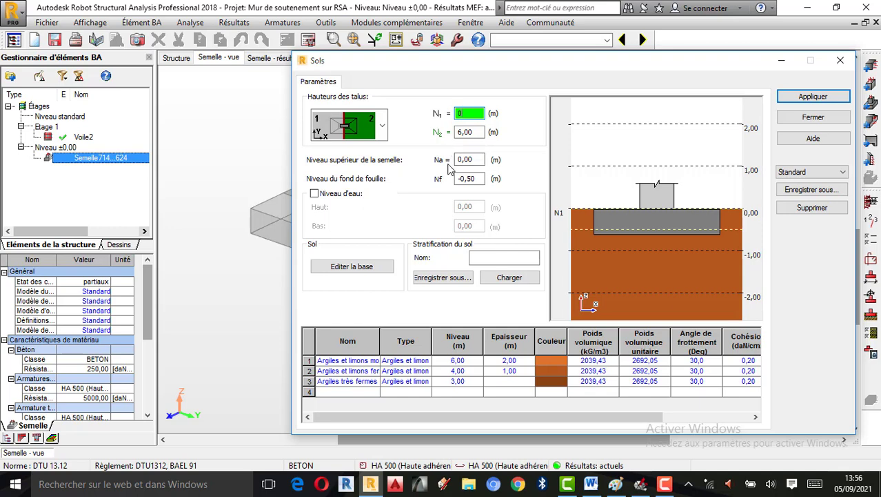
Step: Set the excavation bottom level Nf to -0,60 m
click(472, 179)
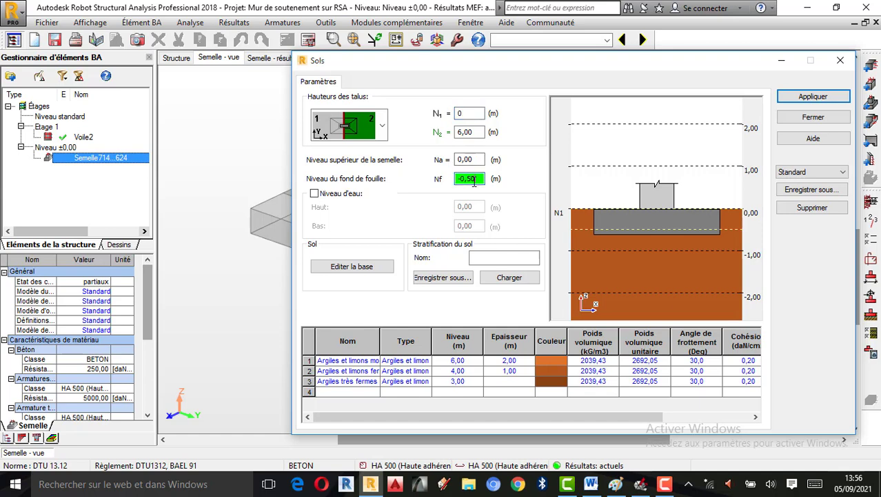
key(BackSpace)
key(BackSpace)
text(3)
key(BackSpace)
text(6)
click(665, 483)
click(510, 215)
key(BackSpace)
text(3)
key(BackSpace)
text(0)
Step: Leave the groundwater level option disabled, apply the soil parameters, and close them
click(314, 193)
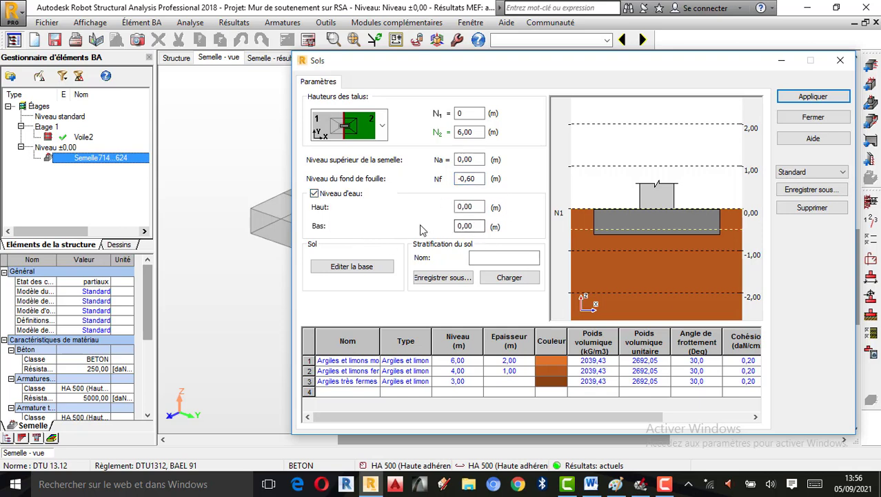
click(314, 193)
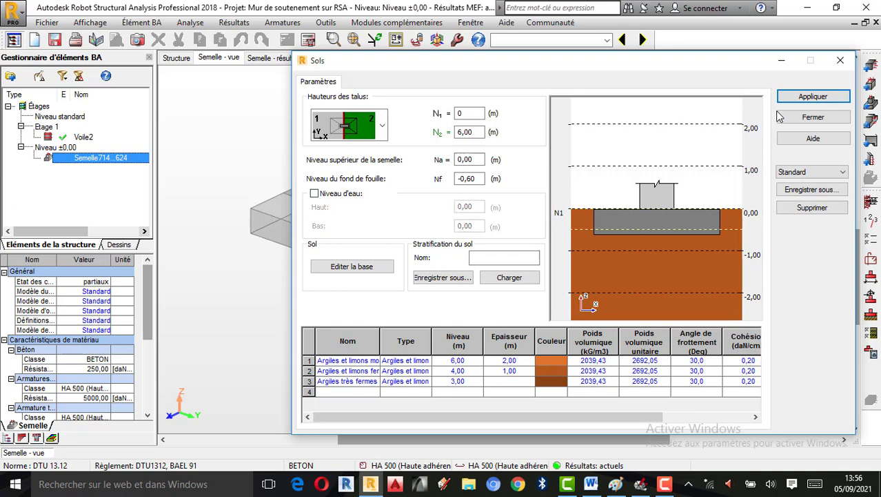
click(803, 99)
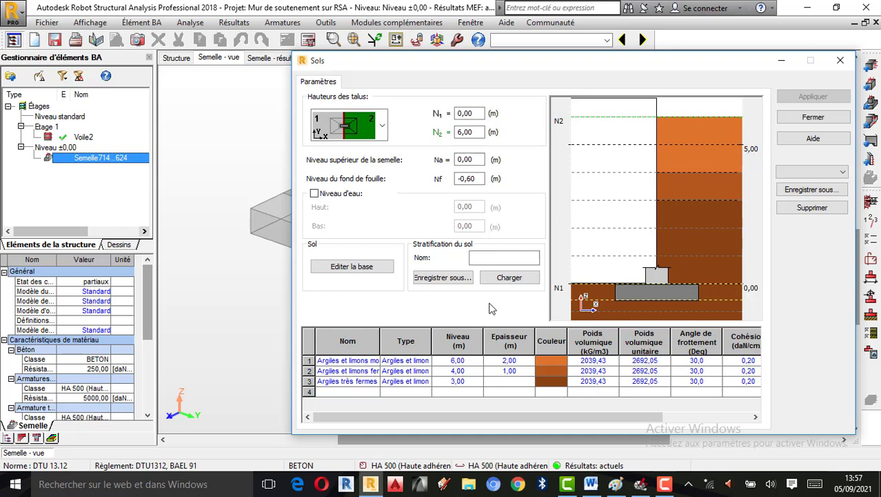
click(665, 484)
click(840, 62)
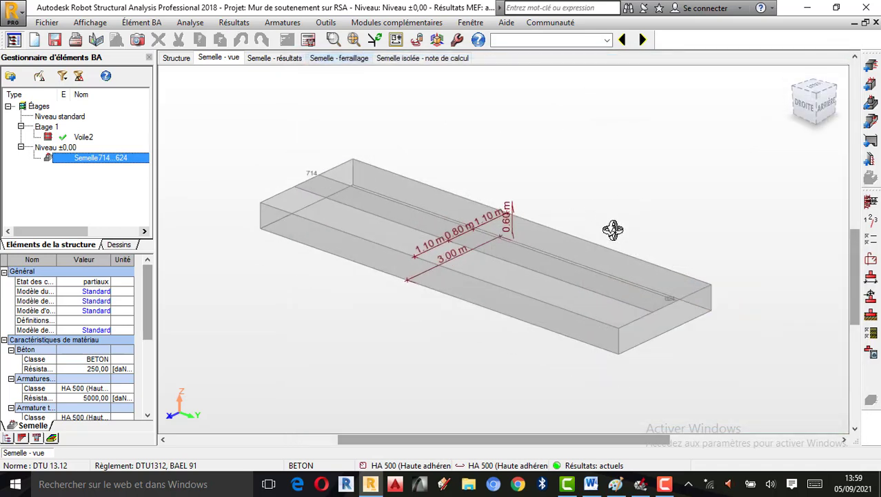
Step: Open the footing's geotechnical options and review the EXPERT de Murs de Soutènement geometry, soils, loads and calculation parameters for reference safety coefficients
click(871, 334)
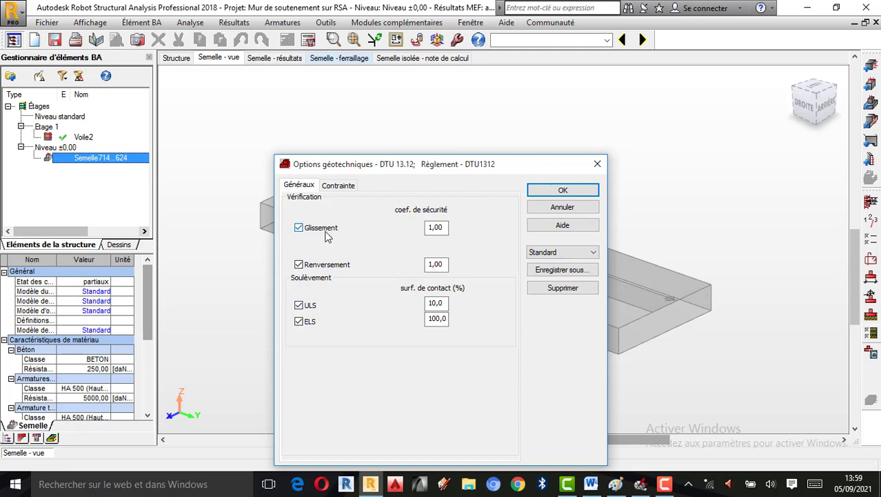
click(640, 483)
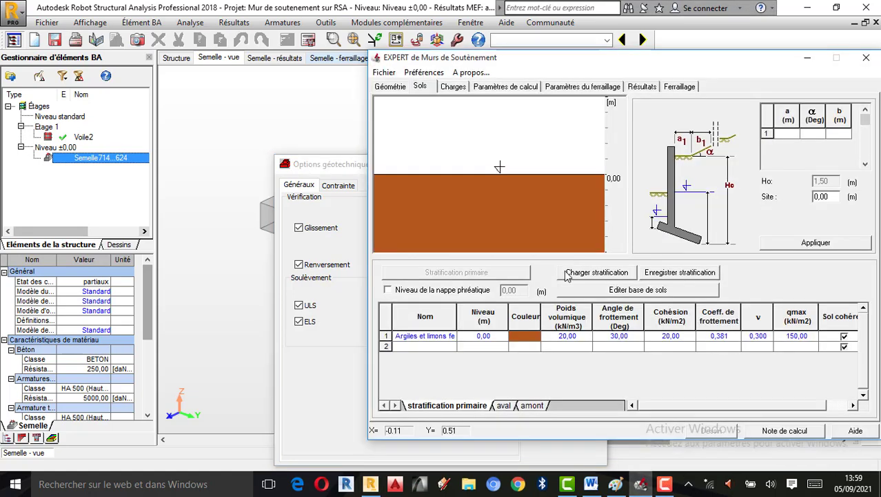
click(391, 88)
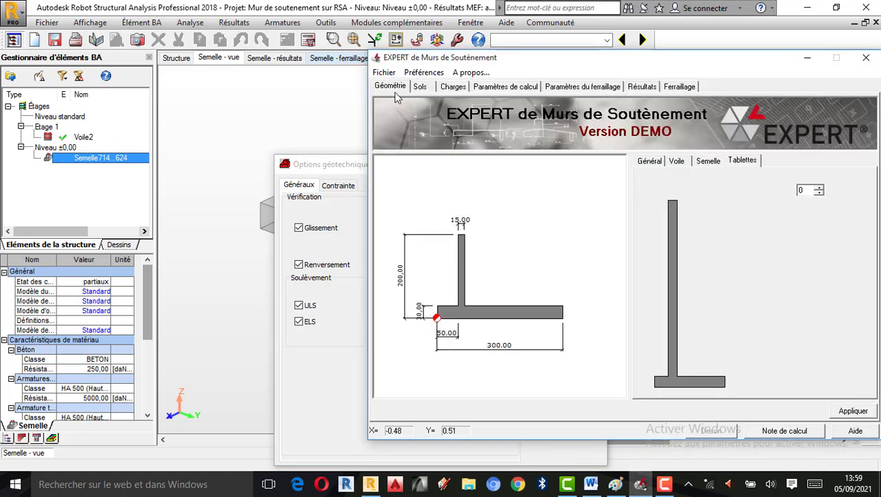
click(423, 88)
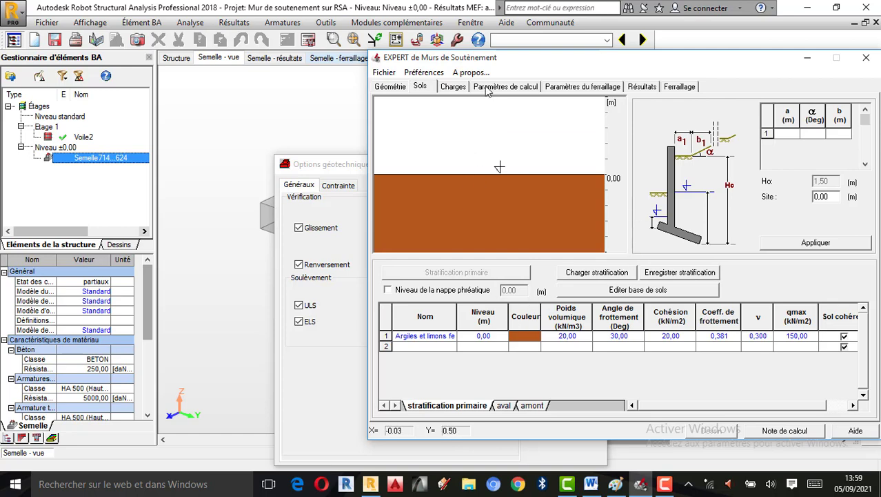
click(457, 88)
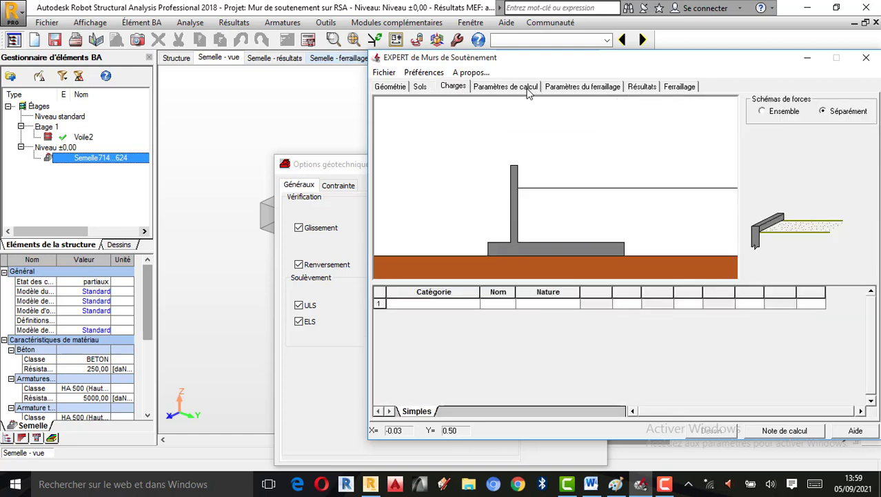
click(528, 89)
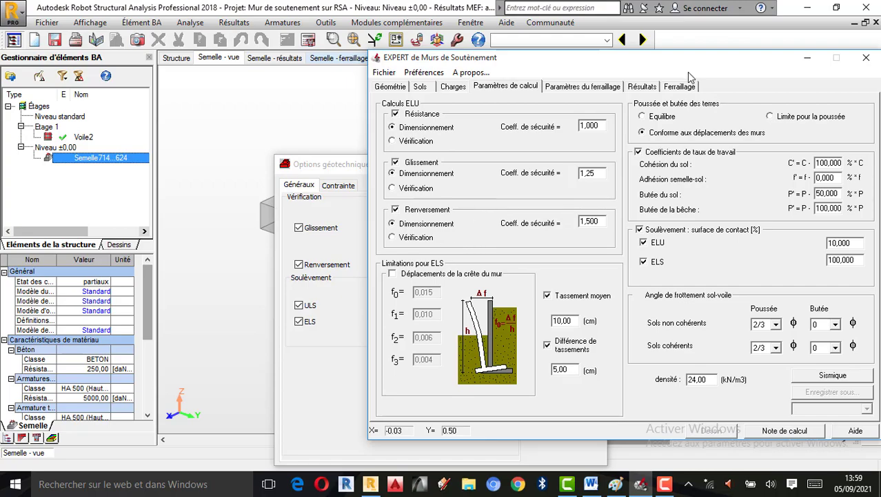
drag(597, 62, 411, 97)
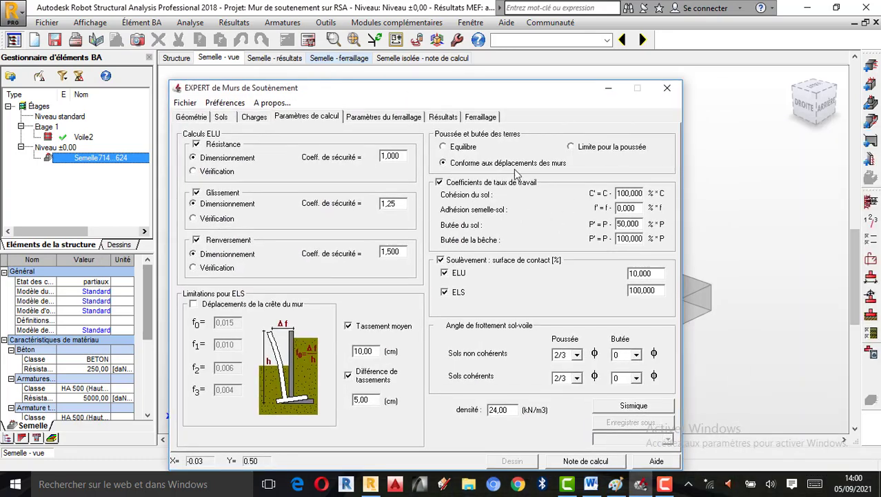
click(611, 89)
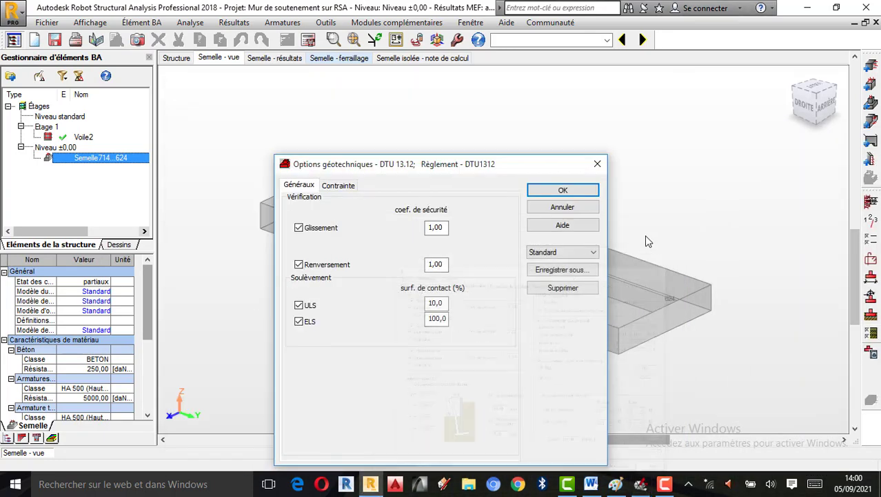
Step: Set the safety coefficients for both Glissement and Renversement to 1,50
double_click(445, 227)
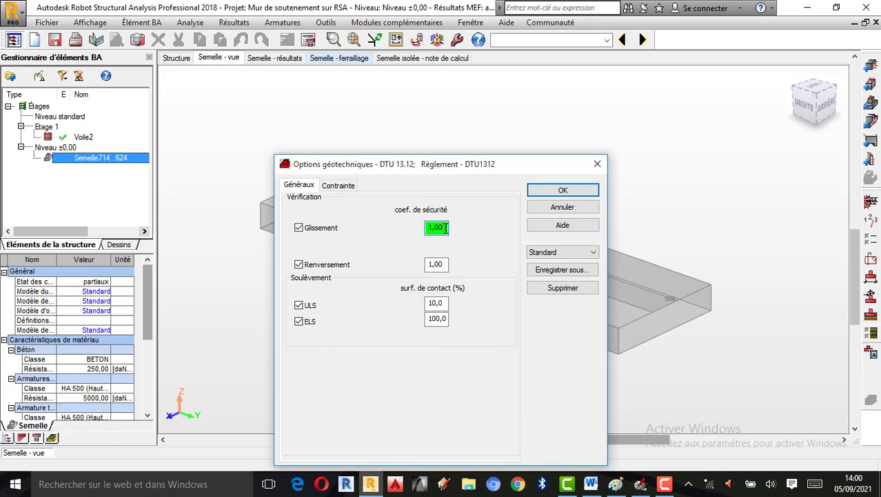
double_click(445, 227)
click(445, 228)
key(BackSpace)
text(5)
click(445, 264)
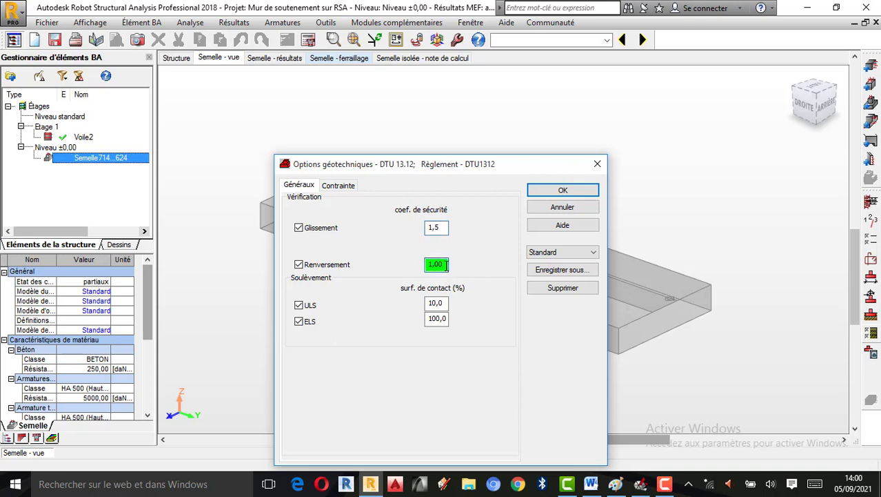
key(BackSpace)
key(BackSpace)
text(5)
click(439, 227)
text(0)
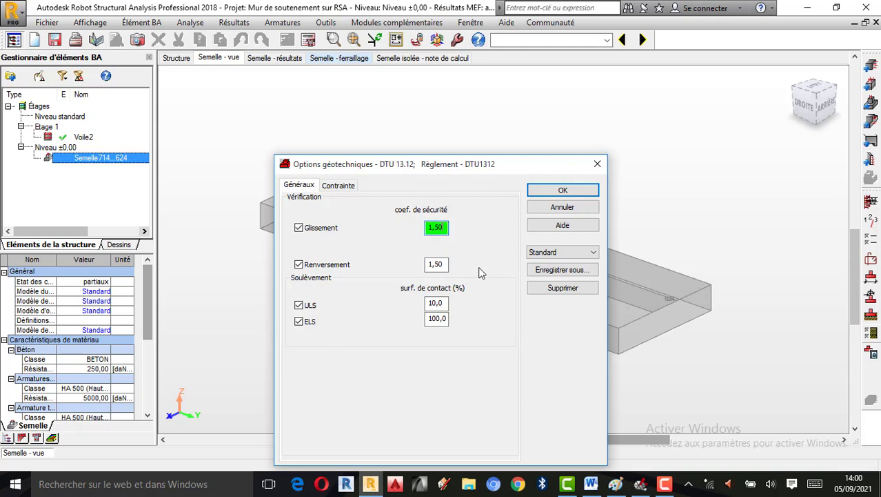
Step: Set the soil stress calculation method to Laboratoire and confirm the geotechnical options
click(340, 186)
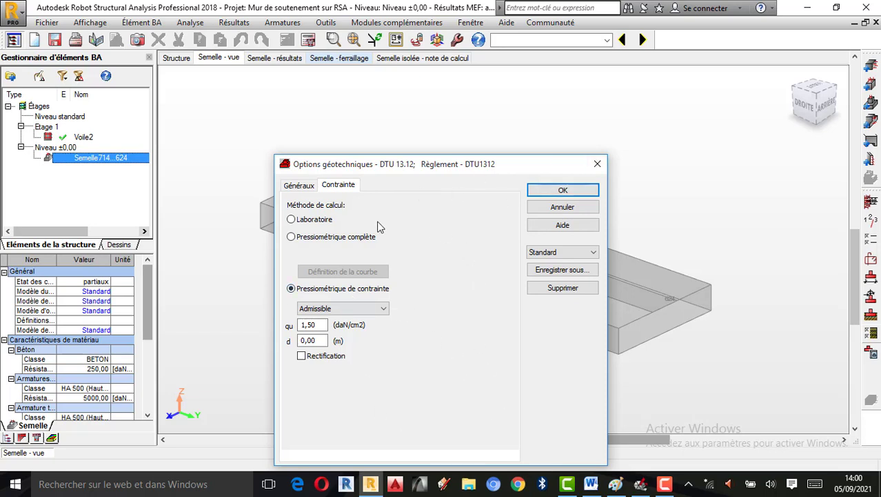
click(292, 220)
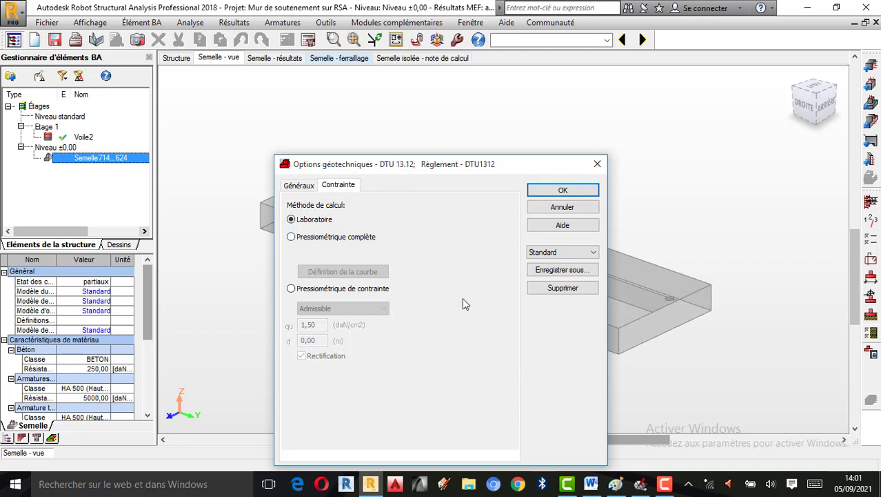
click(565, 191)
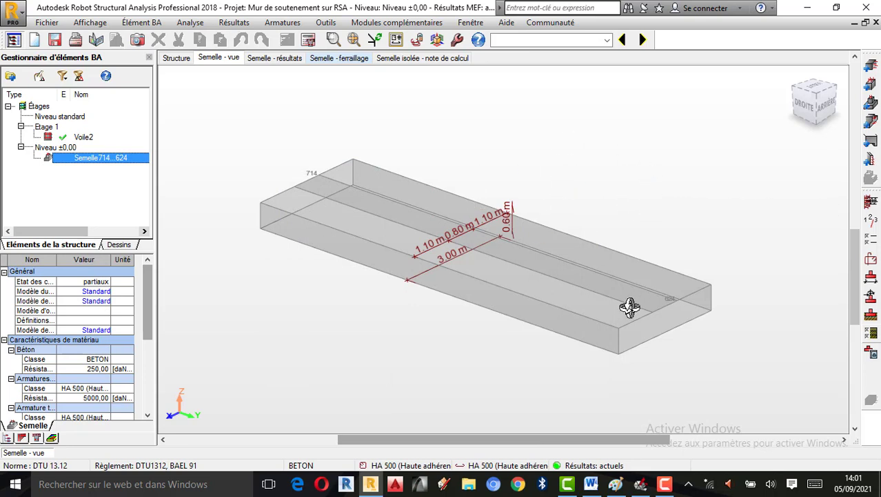
Step: Set the storey's Fissuration to préjudiciable, keep Agressivité du milieu at non agressif, and confirm the storey parameters
click(876, 222)
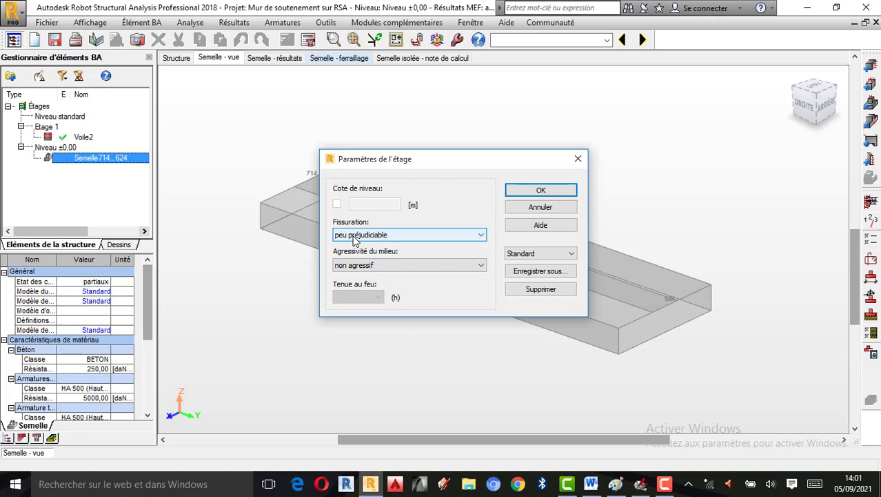
click(379, 235)
click(384, 253)
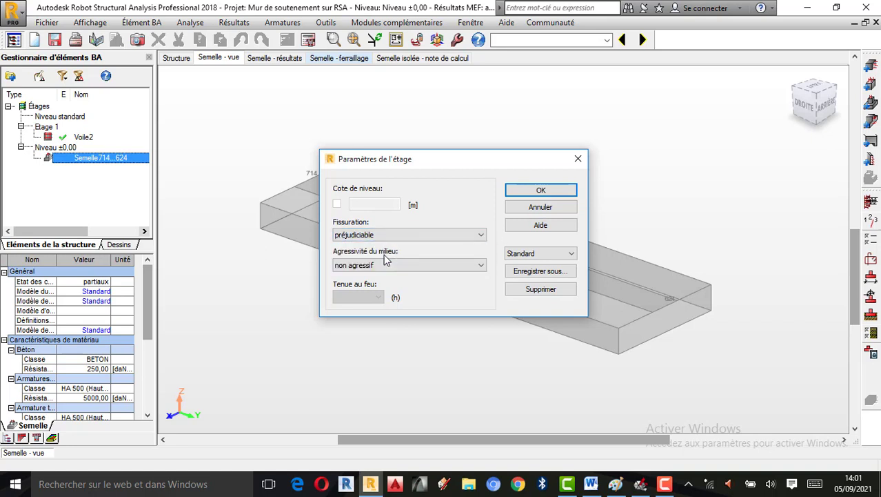
click(424, 263)
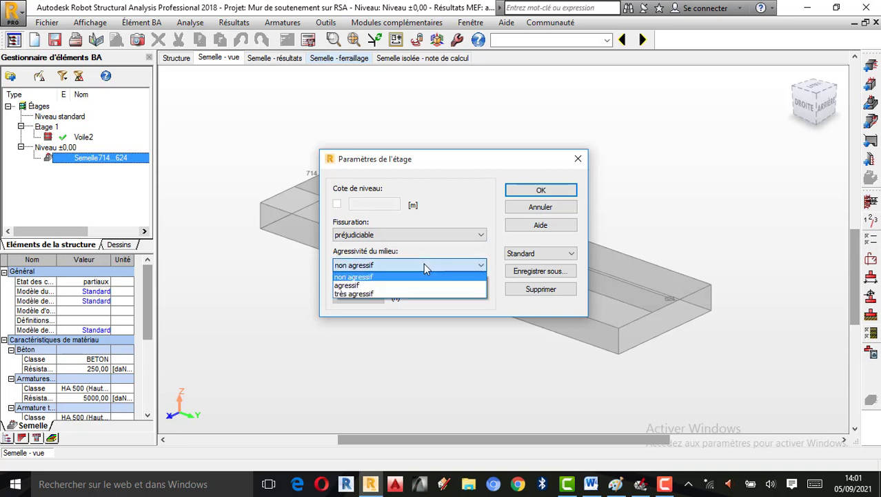
click(388, 281)
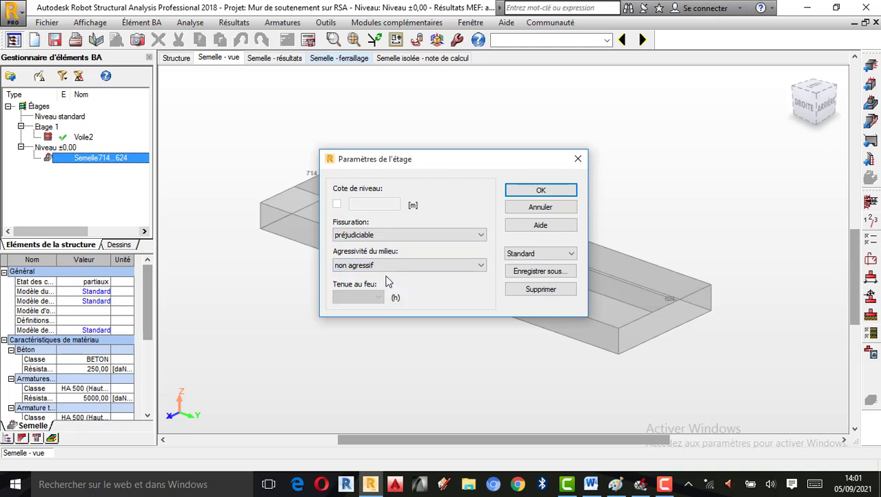
click(556, 193)
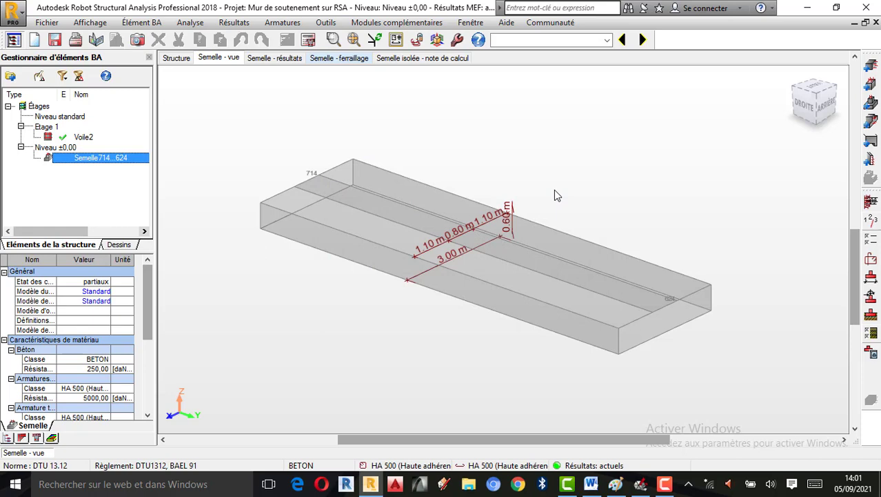
Step: Open the footing's BAEL 91 calculation options and set the concrete to BETON25
click(873, 240)
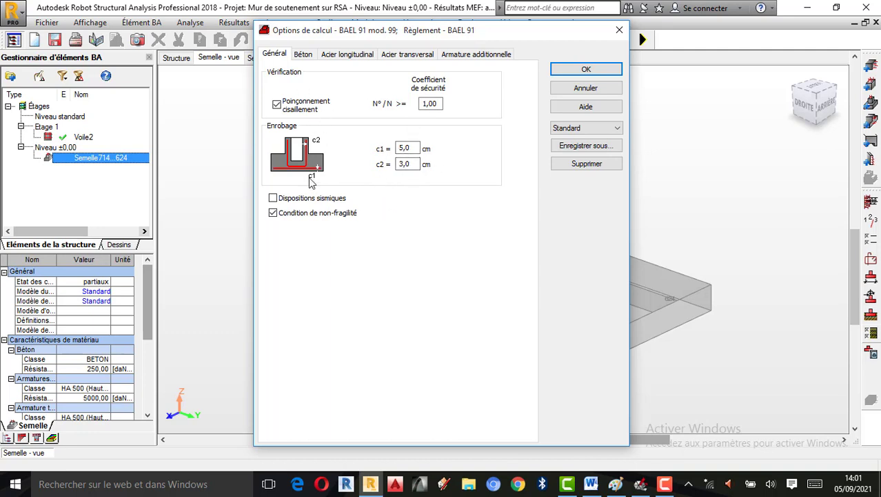
click(303, 55)
click(446, 97)
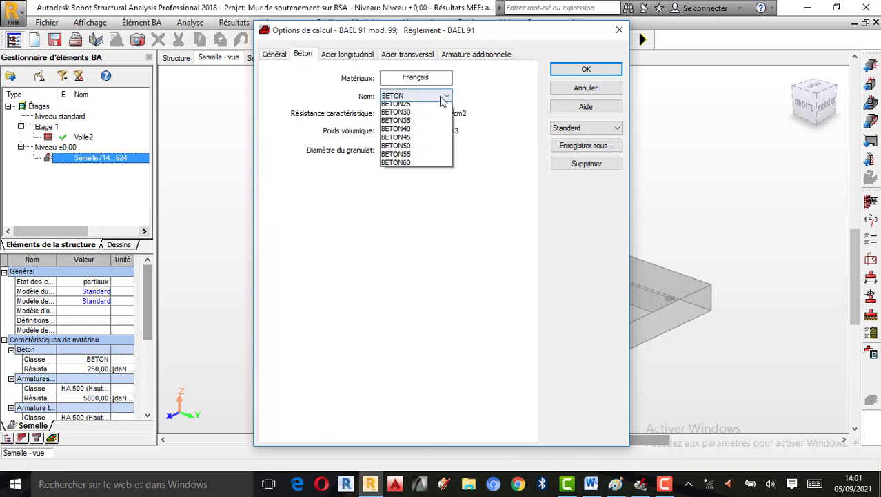
click(414, 125)
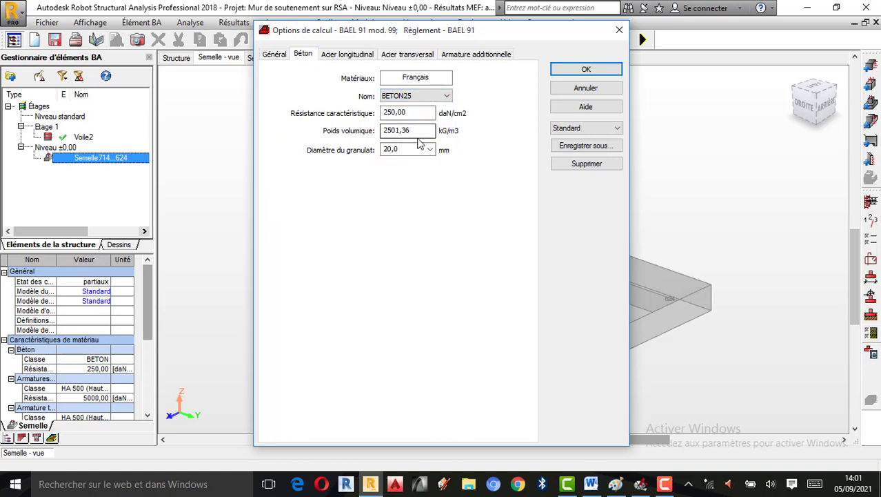
Step: Set the concrete's unit weight to 2500 kG/m3 and aggregate diameter to 25 mm, and bring up the longitudinal steel settings
double_click(418, 130)
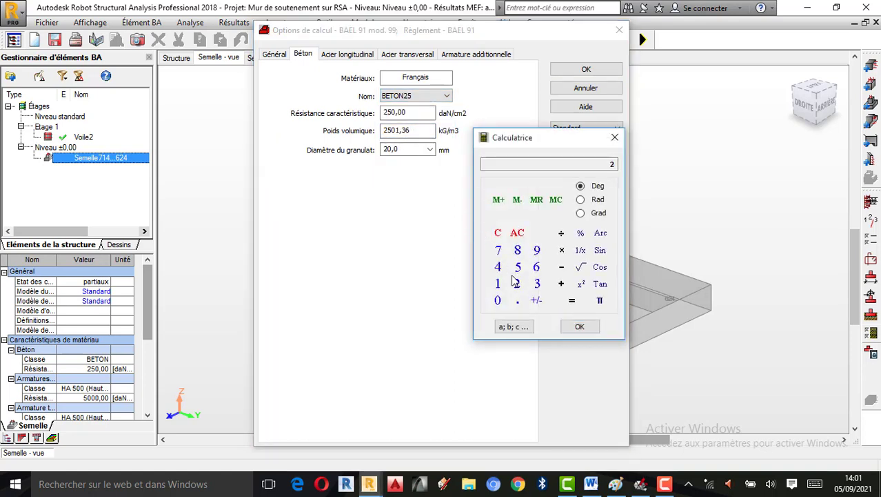
click(499, 300)
click(499, 300)
click(580, 327)
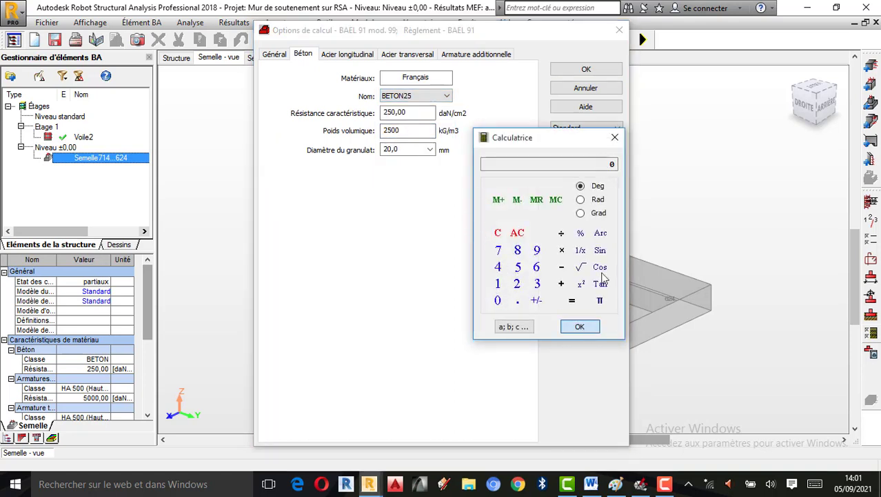
click(614, 137)
key(Tab)
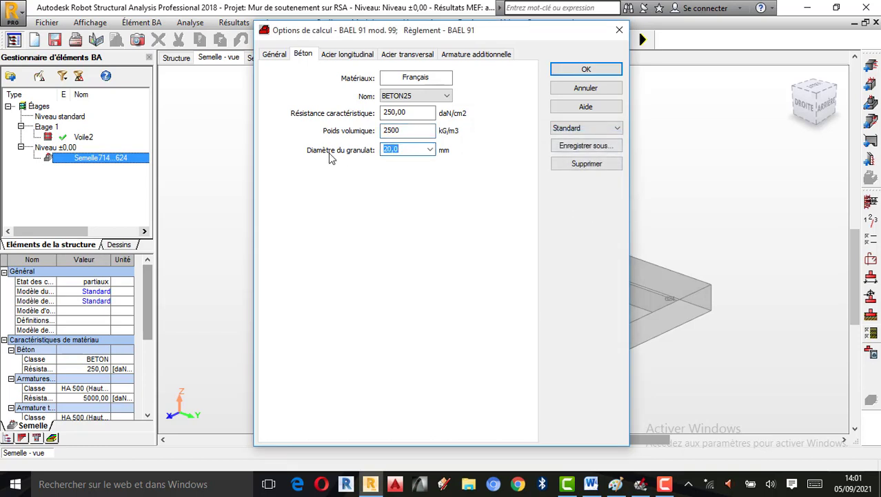
text(25)
click(353, 56)
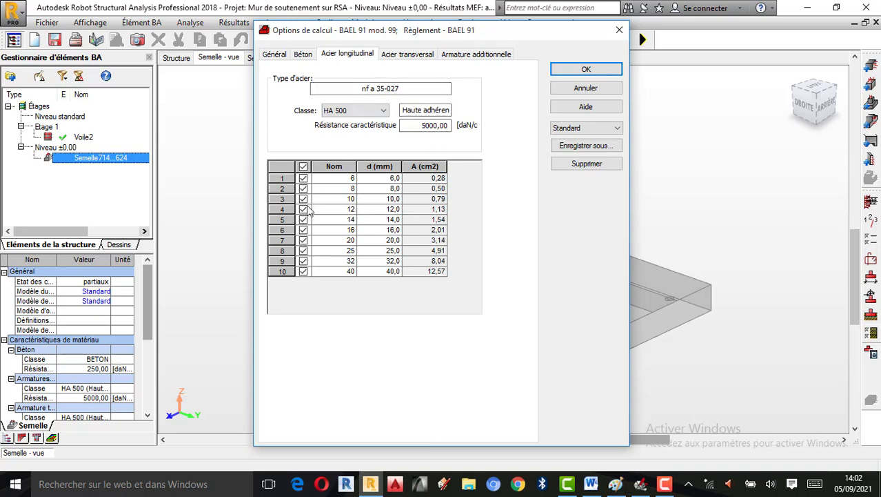
Step: Exclude the 6, 8, 10 and 12 mm bar diameters from the footing's longitudinal steel
click(303, 179)
click(303, 189)
click(304, 200)
click(304, 210)
Step: Restrict the transversal steel to the 8, 10 and 12 mm diameters and confirm the calculation options
click(406, 54)
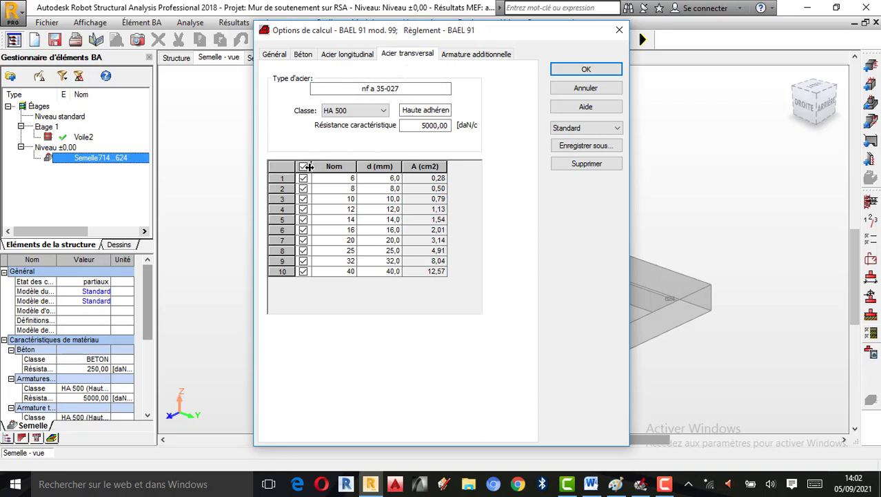
click(304, 166)
click(303, 188)
click(303, 199)
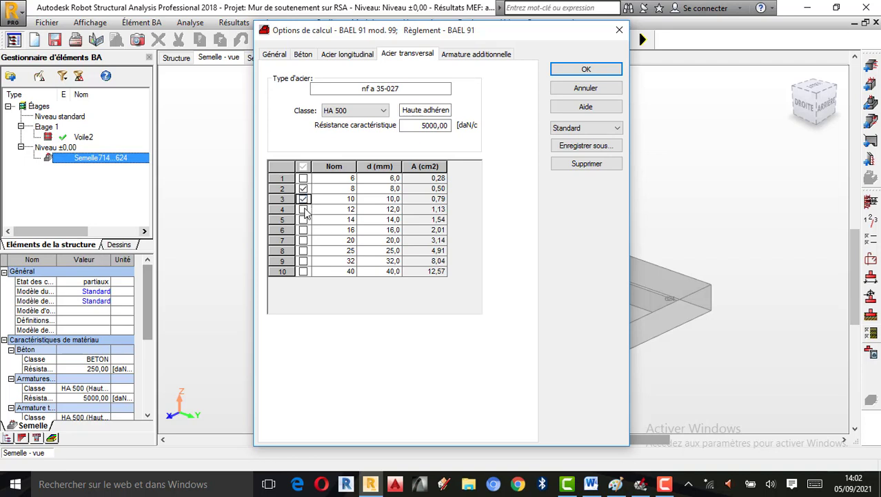
click(304, 209)
click(464, 56)
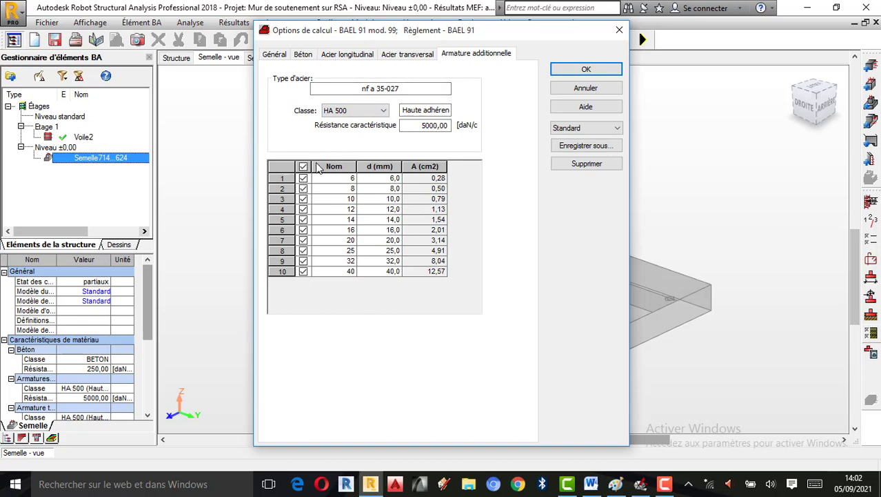
click(614, 70)
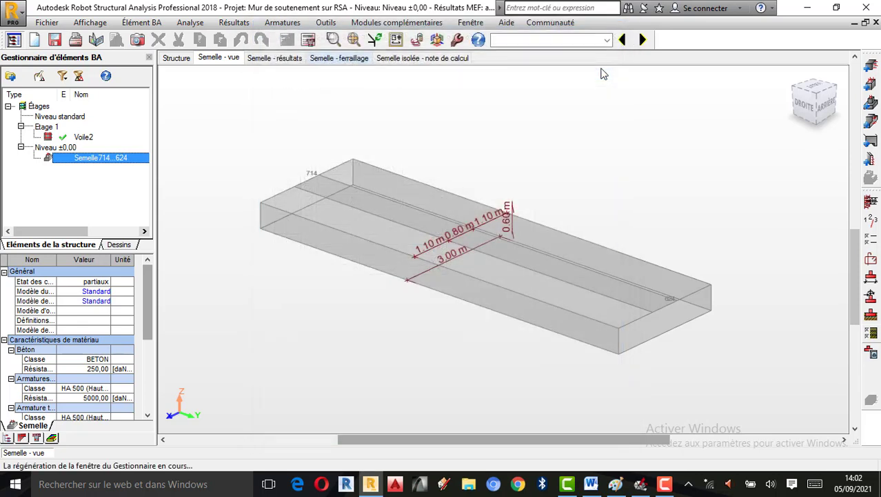
Step: Open the footing's reinforcement layout and confirm its advanced options with the strip footing reinforcement types selected
click(871, 261)
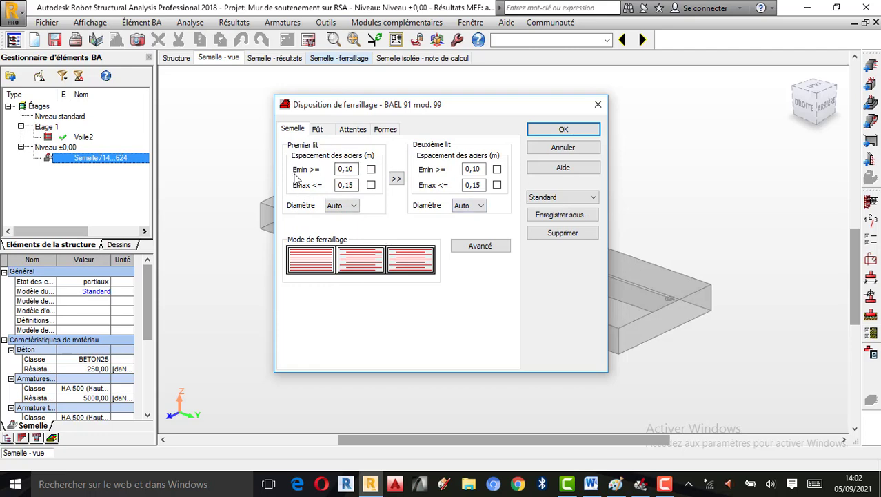
click(482, 246)
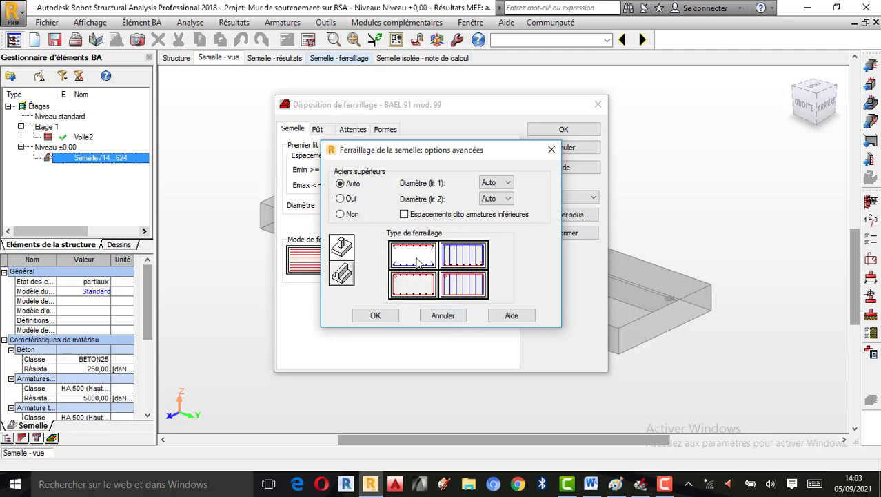
click(382, 317)
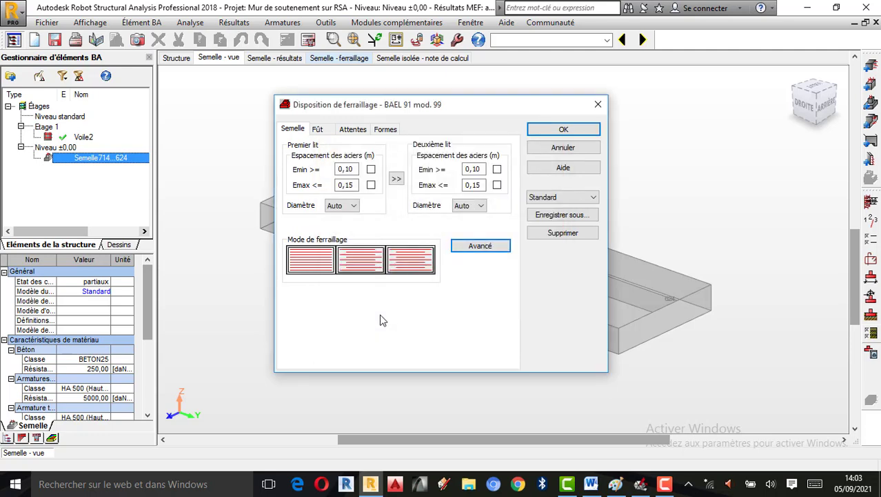
click(472, 247)
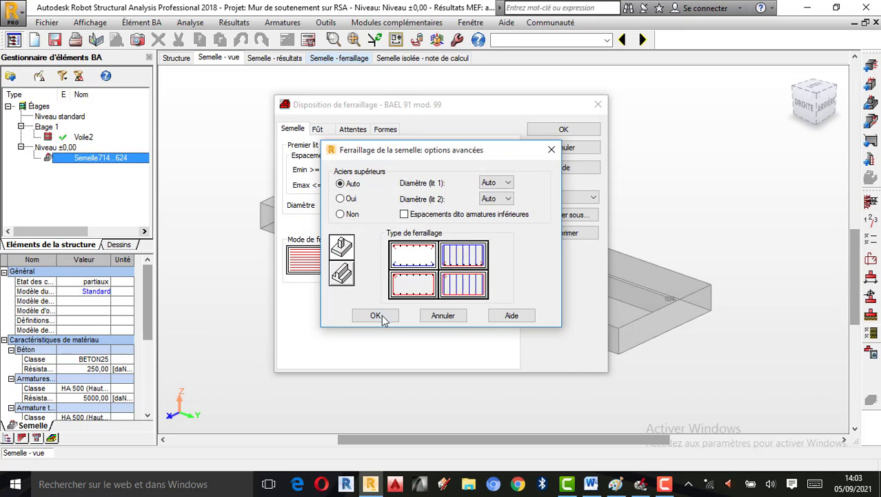
click(347, 281)
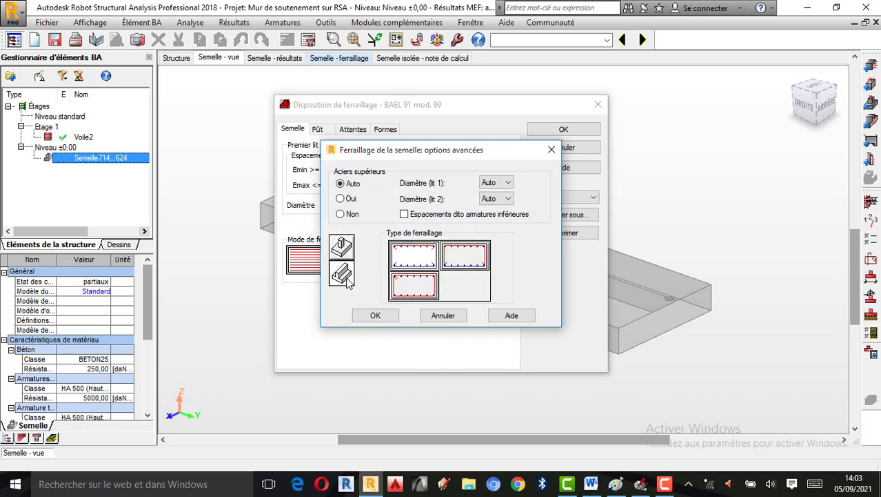
click(344, 252)
click(343, 275)
click(375, 316)
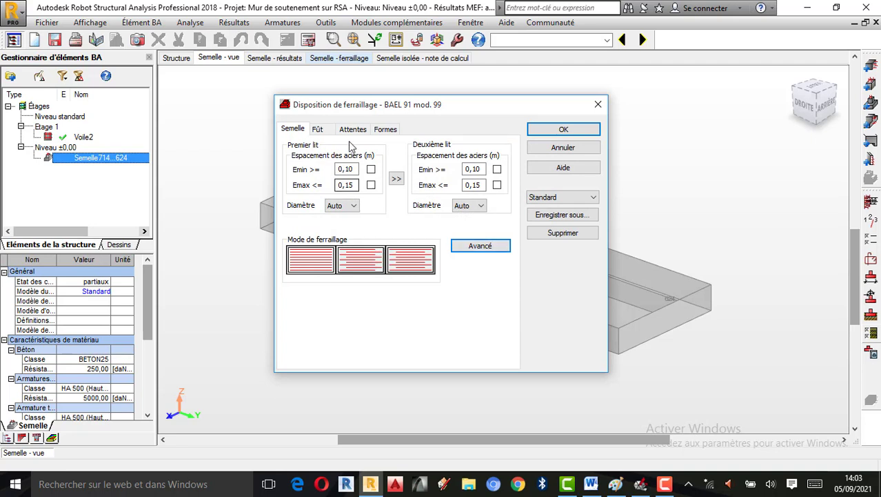
Step: Bring up the starter bar (Attentes) settings of the reinforcement layout and open the Windows calculator
click(318, 129)
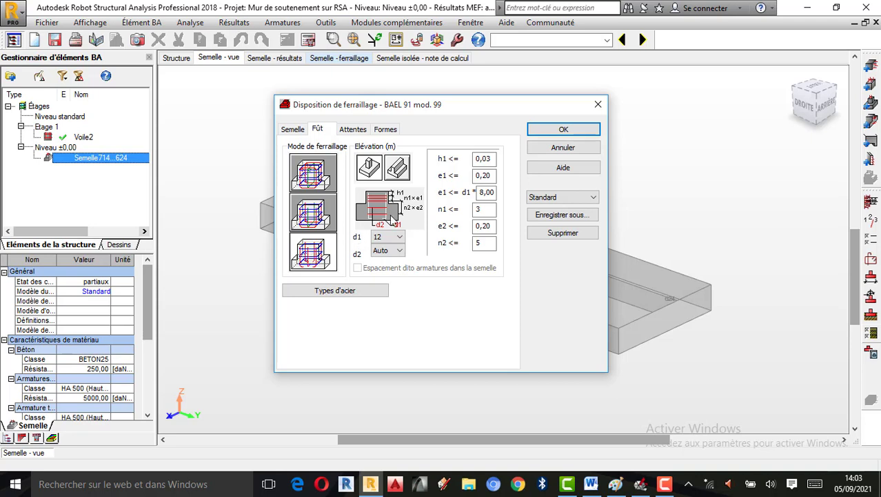
click(355, 132)
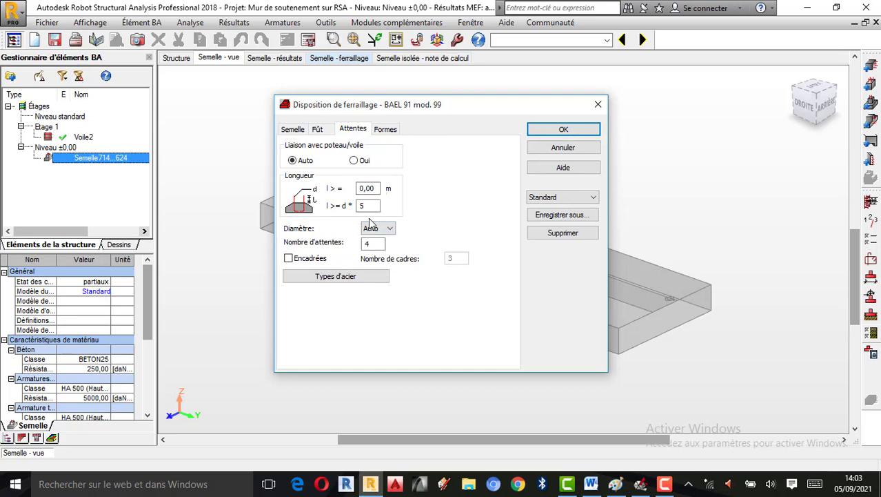
click(195, 486)
text(cal)
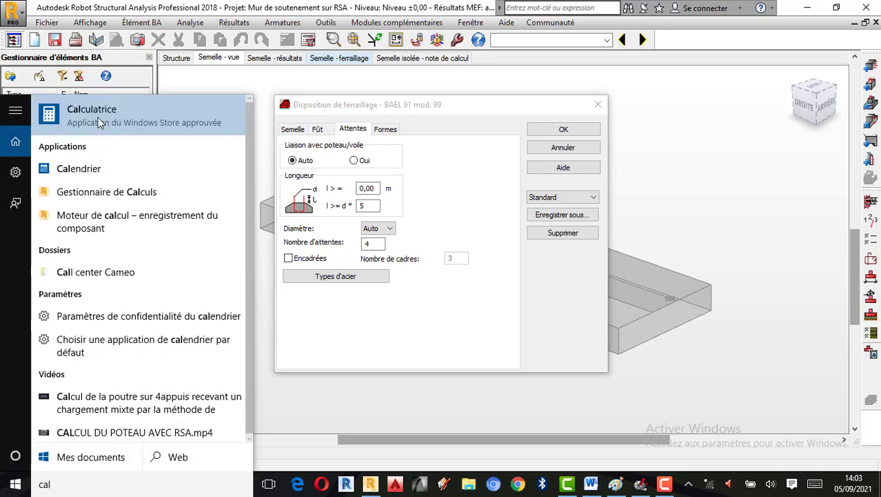
click(98, 118)
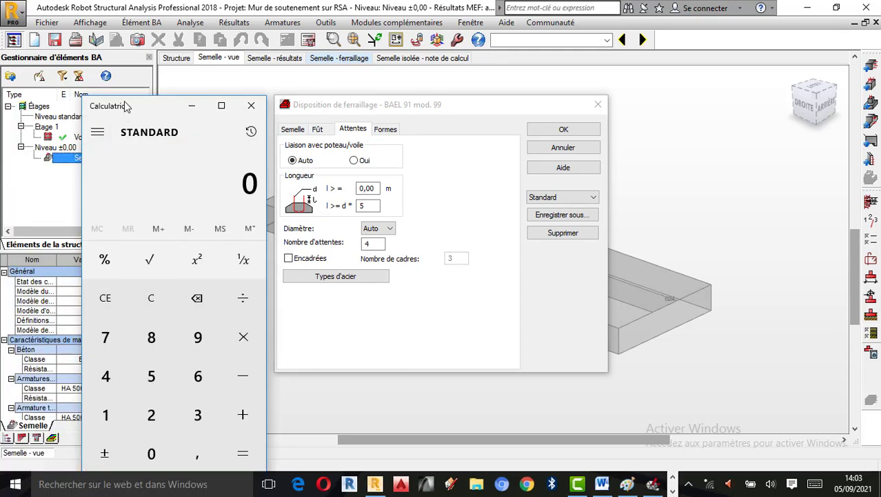
drag(126, 107, 65, 84)
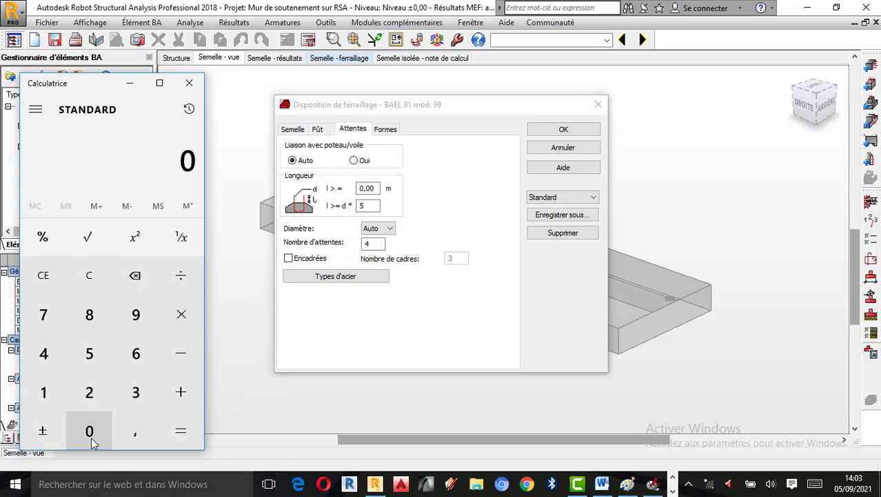
click(91, 354)
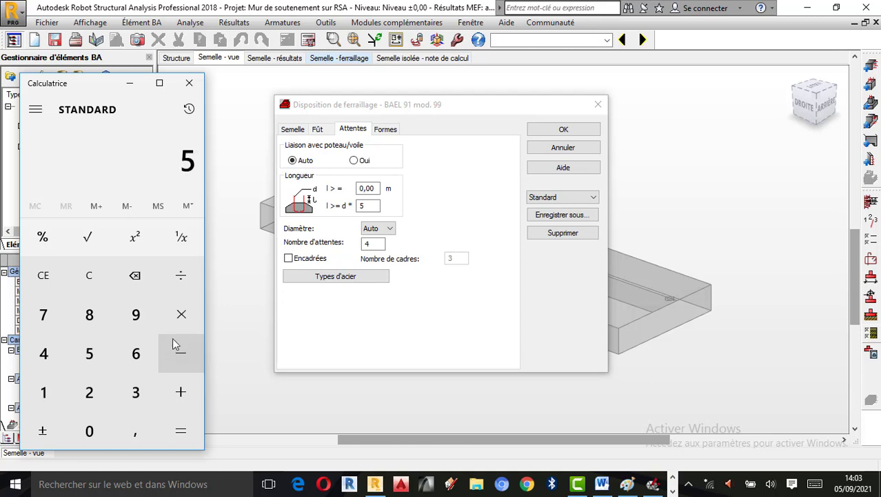
click(180, 315)
click(106, 432)
click(134, 431)
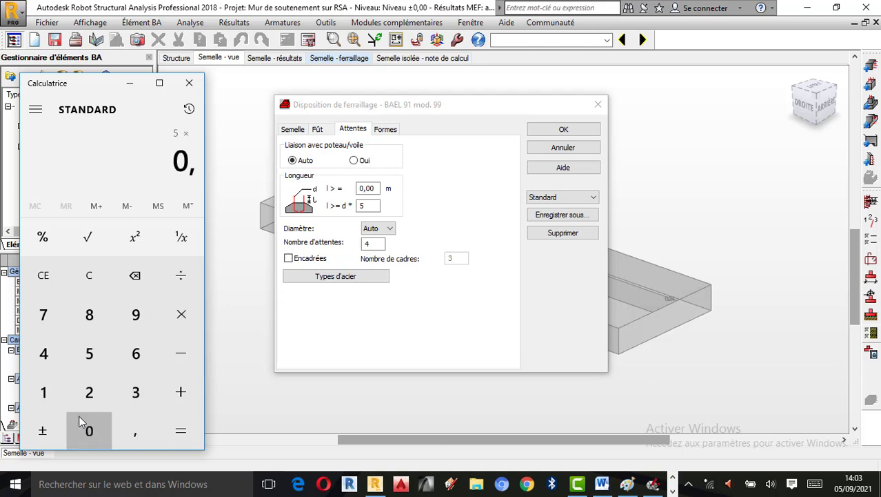
click(82, 428)
click(55, 393)
click(53, 358)
click(176, 427)
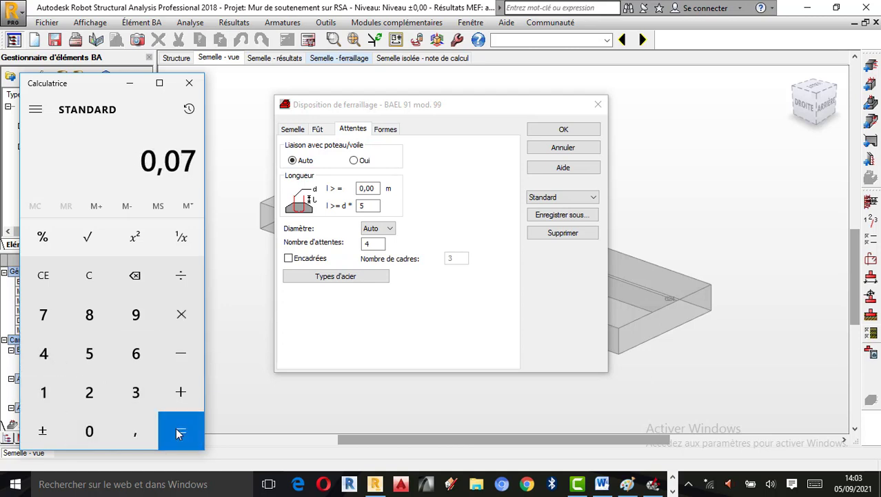
click(47, 279)
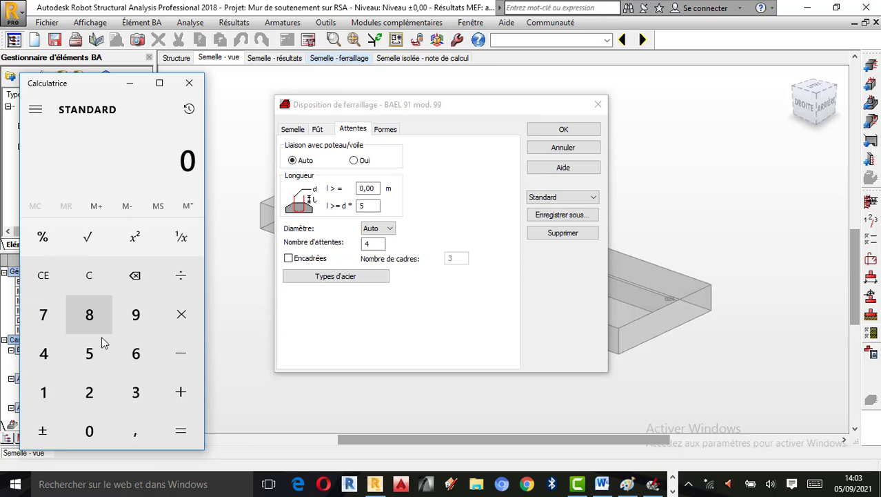
Step: Calculate 5 × 0,14 and set the starter bars' minimum length to 0,70 m
click(93, 354)
click(181, 315)
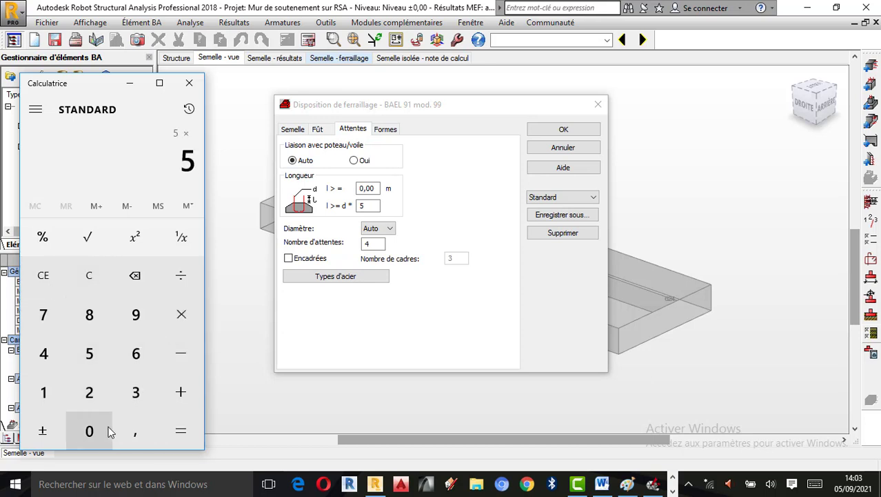
click(107, 429)
click(138, 433)
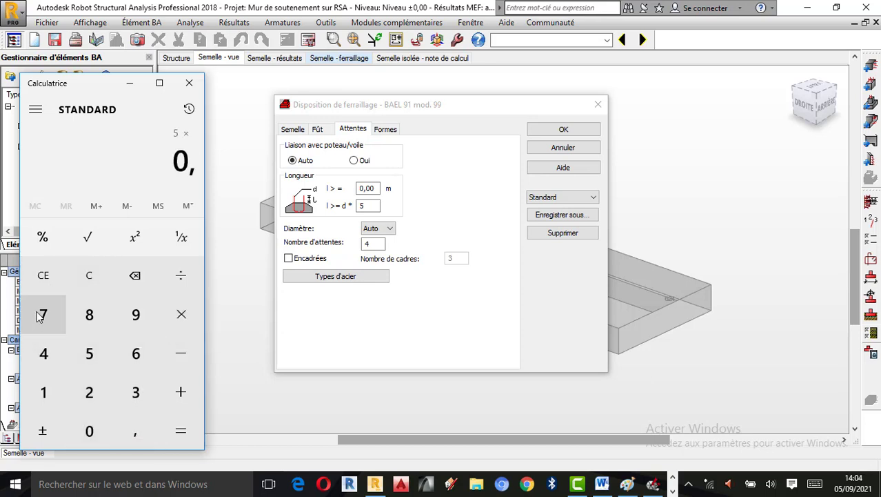
click(41, 392)
click(45, 355)
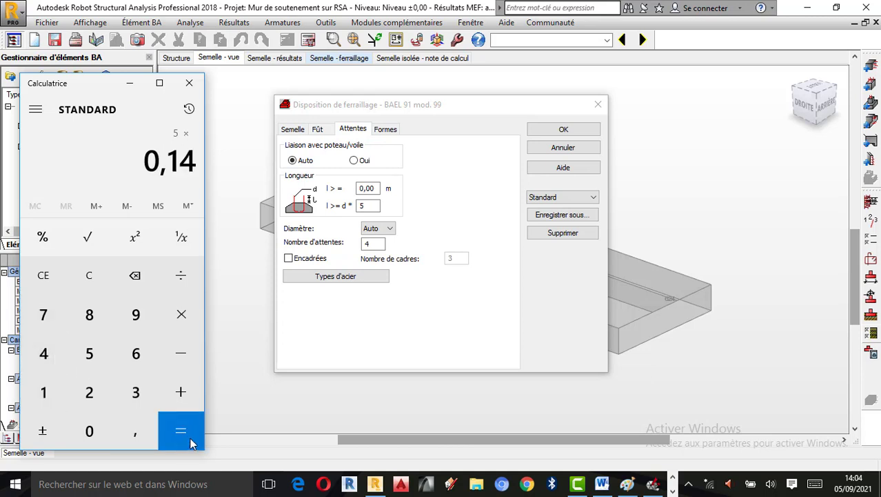
click(190, 435)
double_click(370, 188)
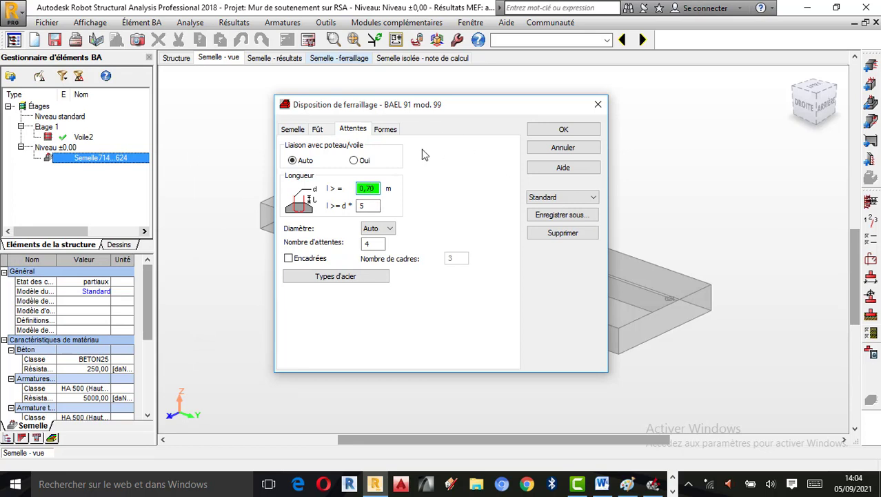
Step: Give the Barre principale 90° hooks at both ends, unconditional, with a minimum hook base length of 5 cm, and confirm the reinforcement layout
click(386, 129)
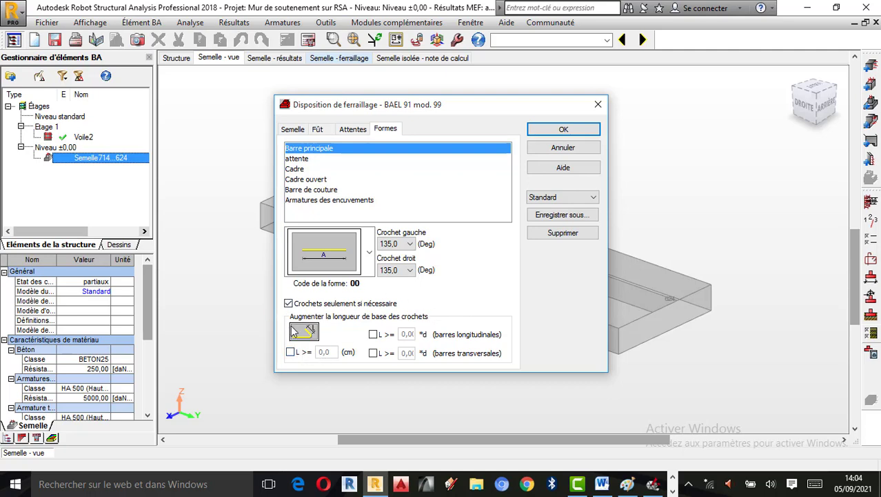
click(290, 352)
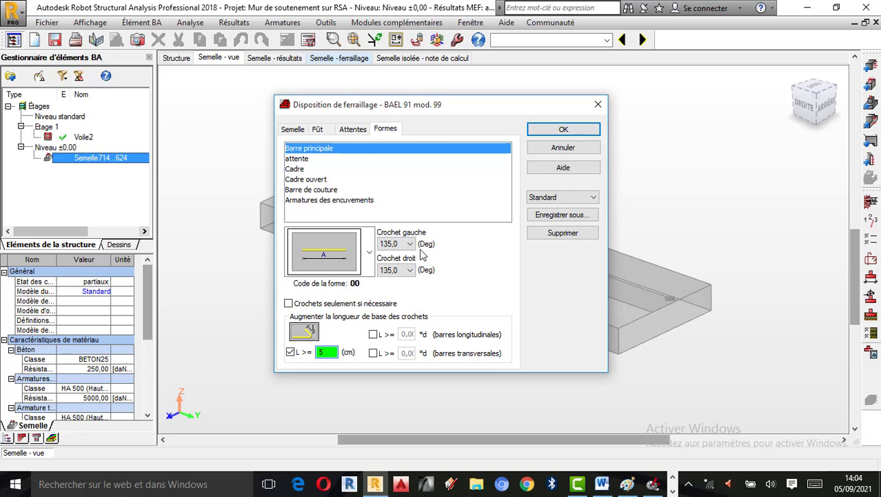
click(408, 243)
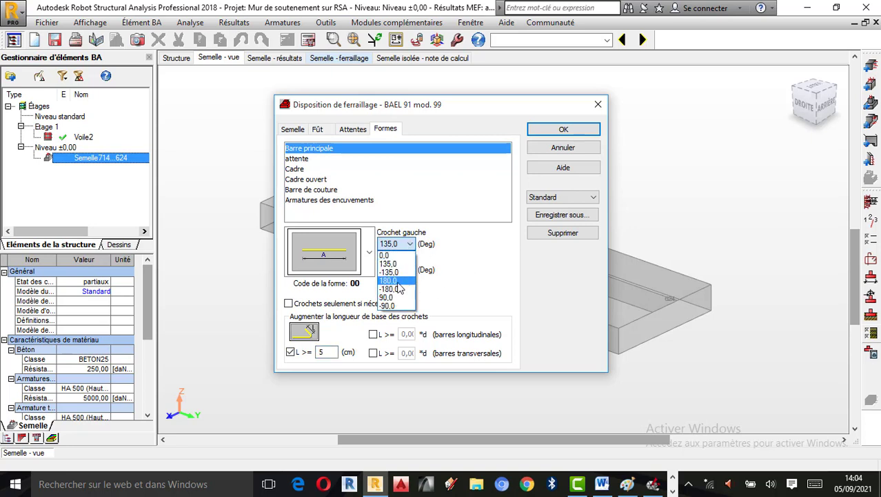
click(394, 298)
click(409, 269)
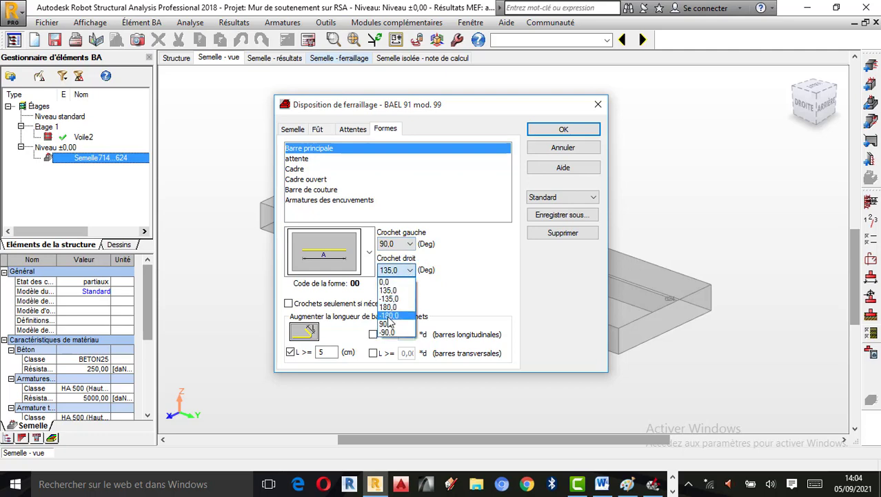
click(399, 322)
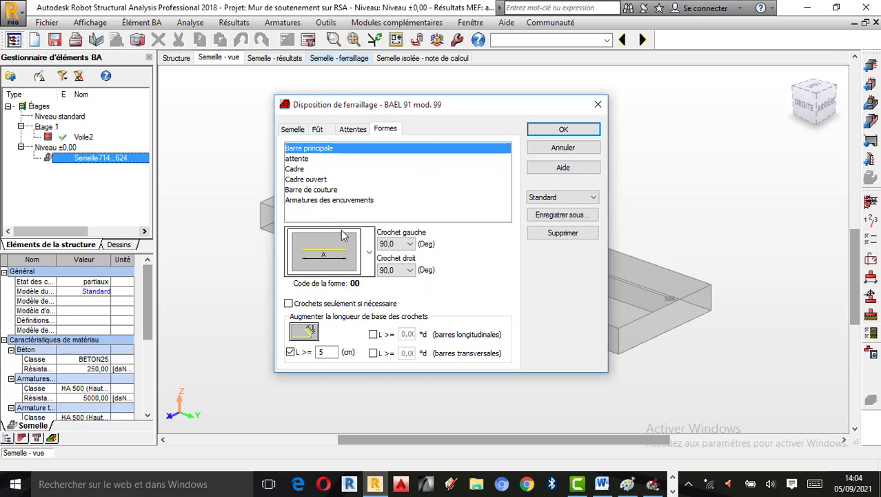
click(563, 131)
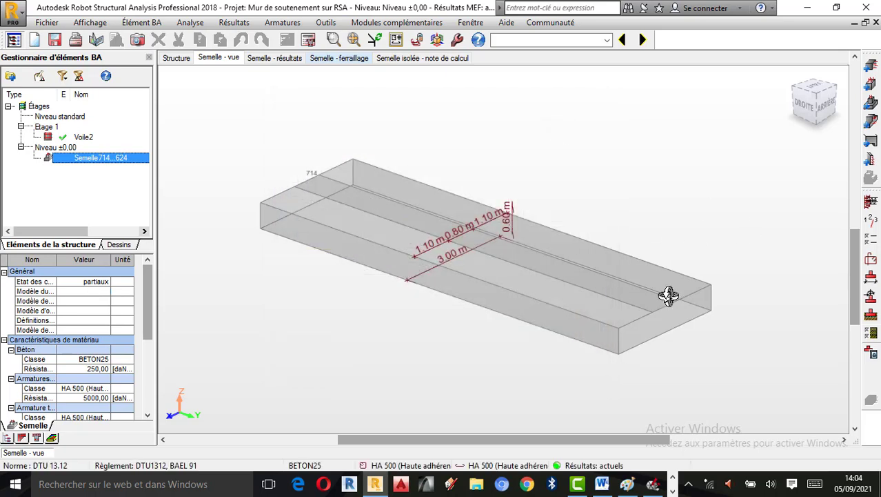
click(674, 490)
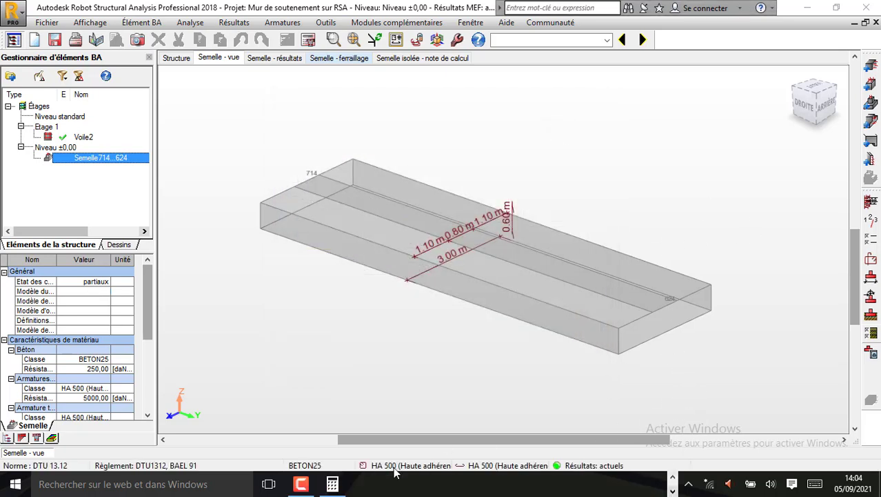
click(301, 484)
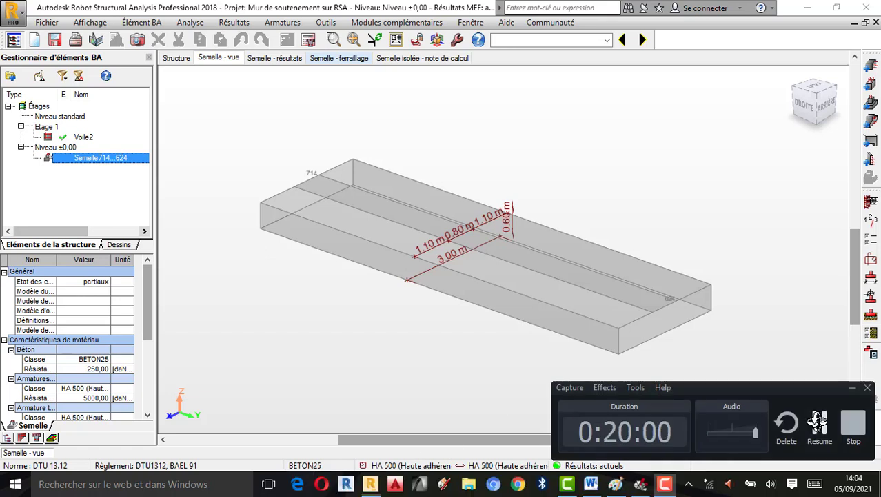
scroll(496, 242, up, 2)
scroll(568, 231, down, 1)
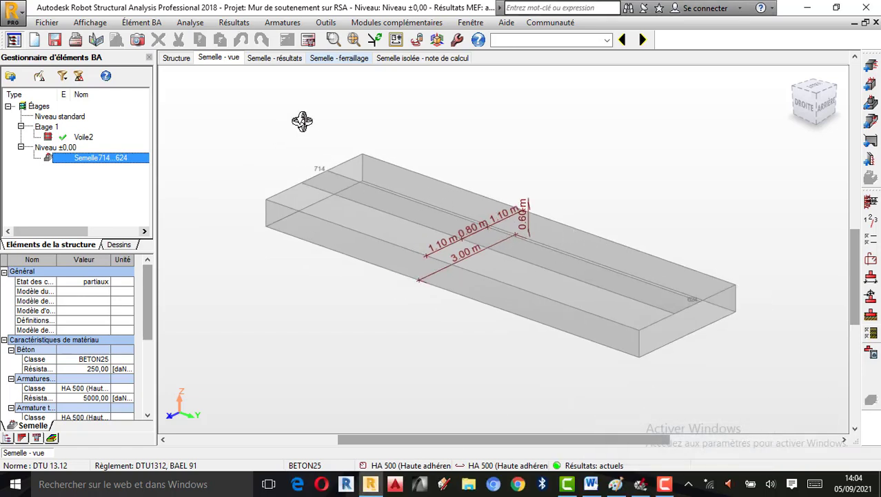
Step: Accept the rebar description settings in the drawing parameters and bring up the footing's calculation dialog
click(197, 23)
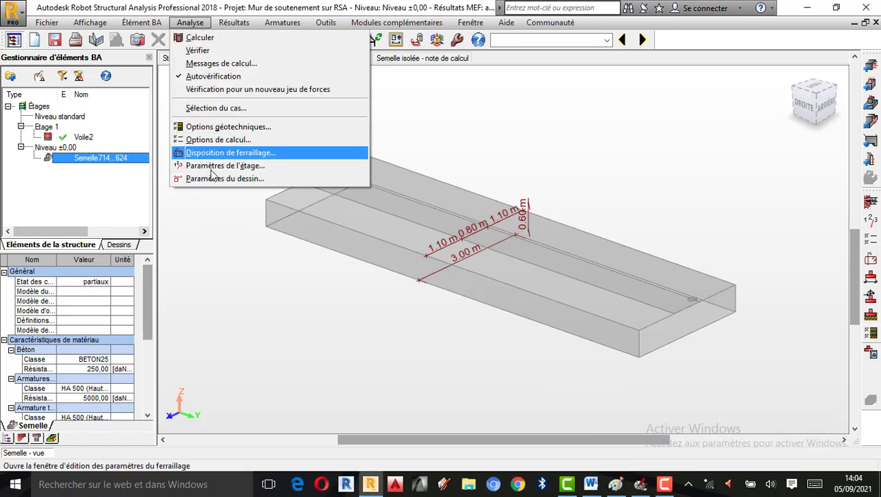
click(244, 182)
click(329, 107)
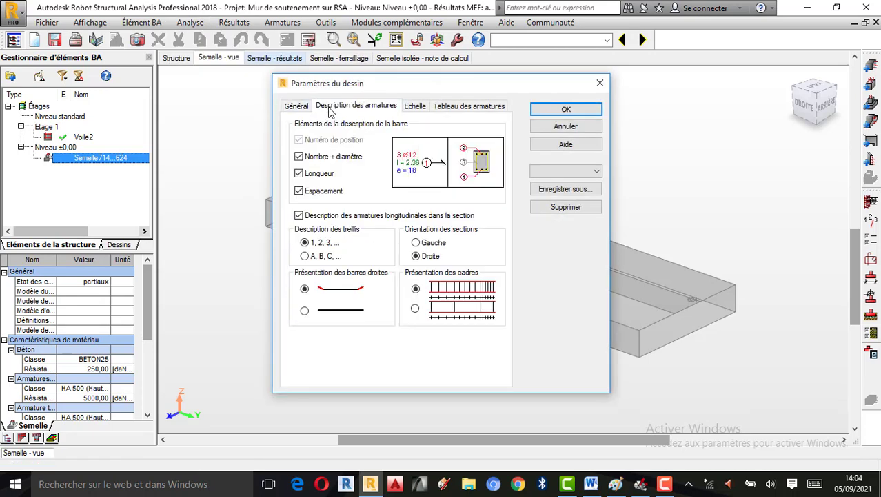
click(545, 112)
click(309, 39)
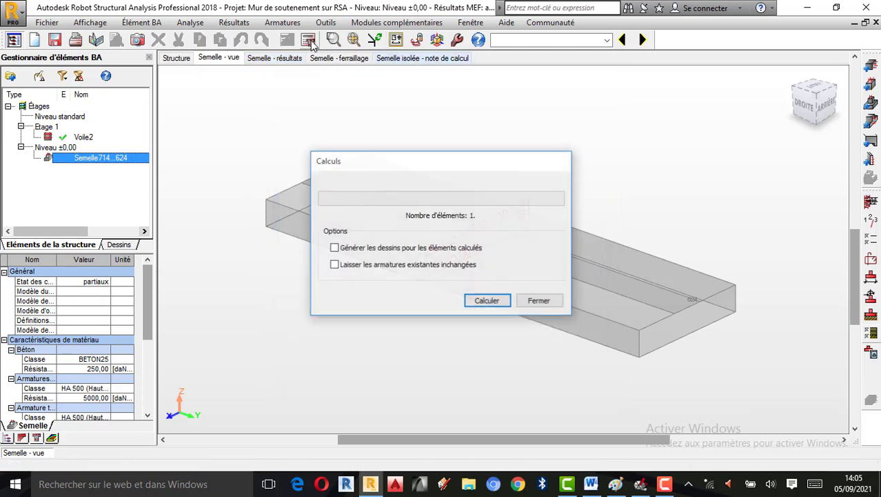
Step: Calculate the footing with drawing generation enabled for the calculated elements
click(361, 247)
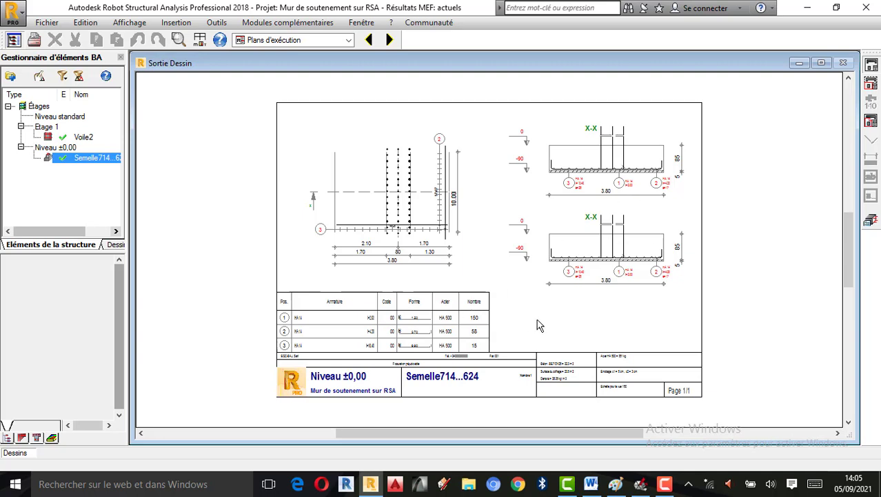
Step: Examine the bar layout and dimensions in the plan view of the footing's execution drawing
scroll(539, 331, up, 3)
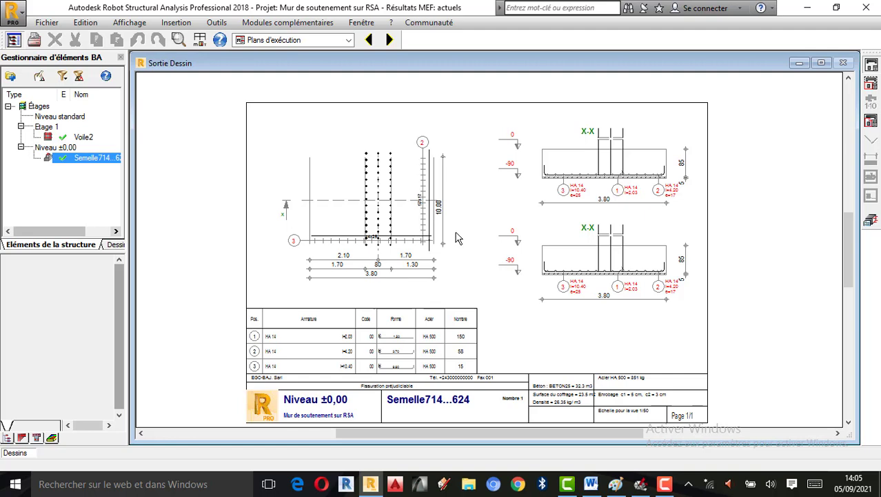
scroll(466, 231, up, 2)
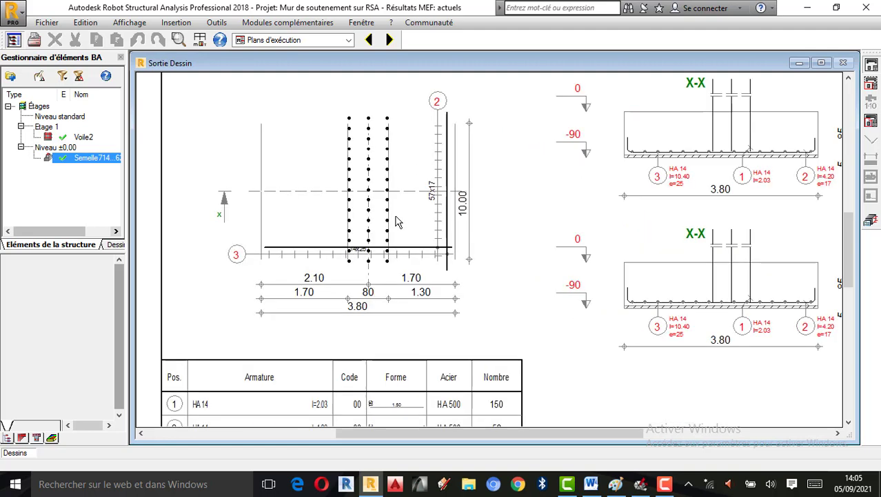
scroll(447, 220, down, 1)
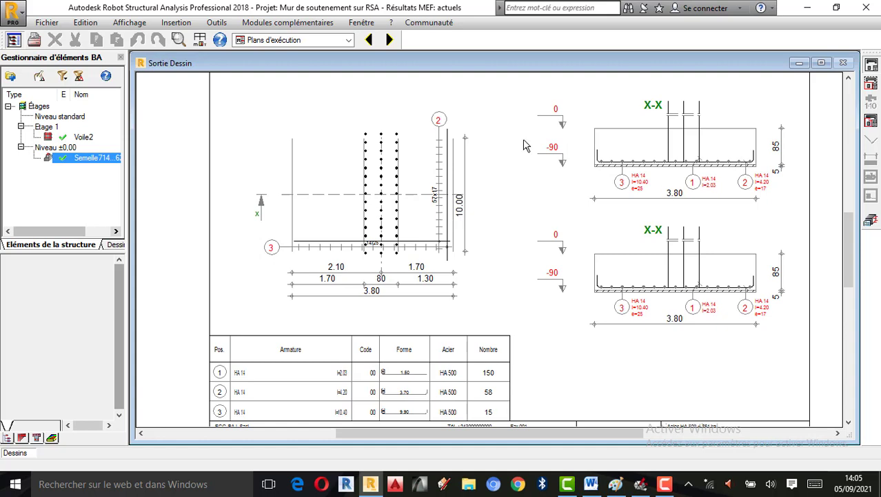
scroll(446, 231, down, 1)
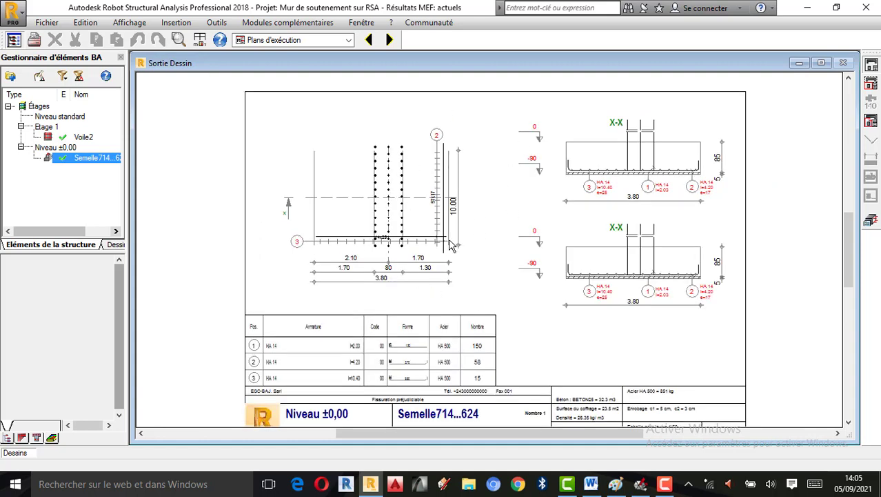
scroll(449, 247, up, 1)
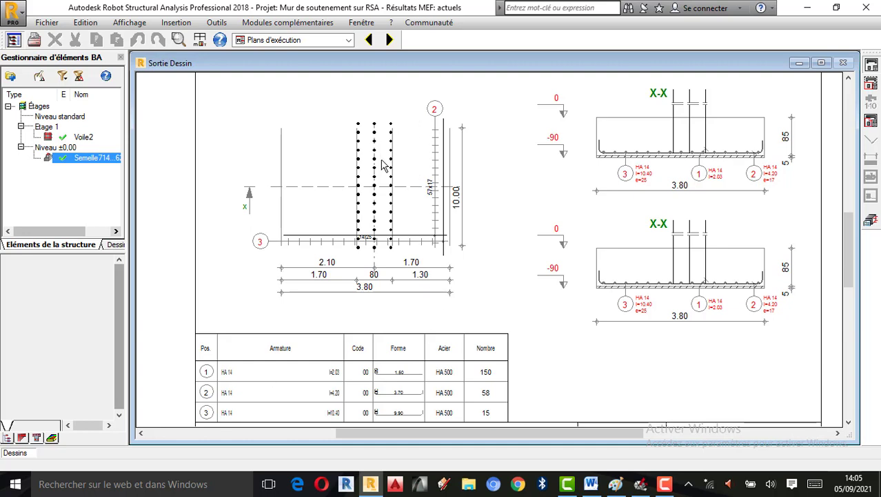
scroll(384, 166, up, 1)
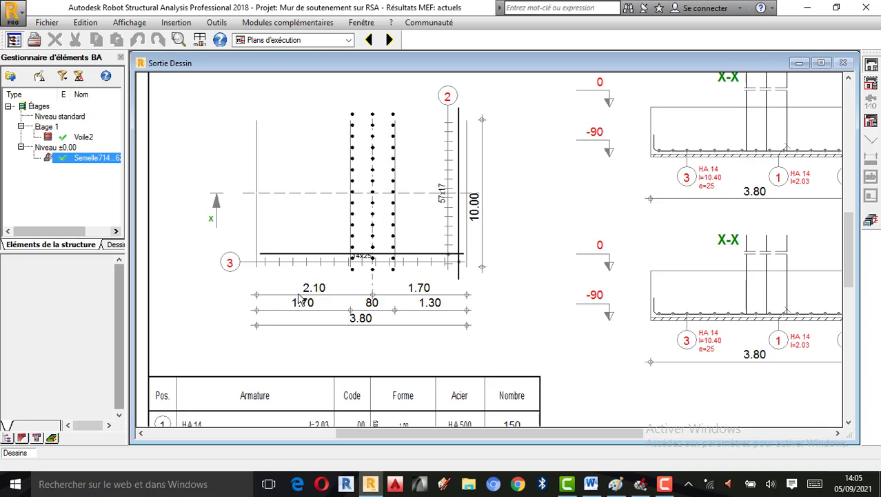
scroll(319, 252, up, 1)
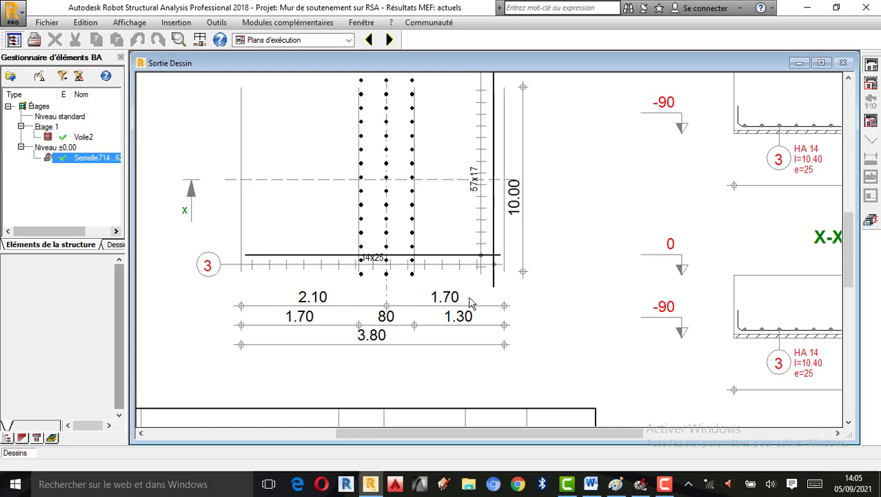
scroll(471, 303, up, 1)
middle_drag(524, 128, 457, 190)
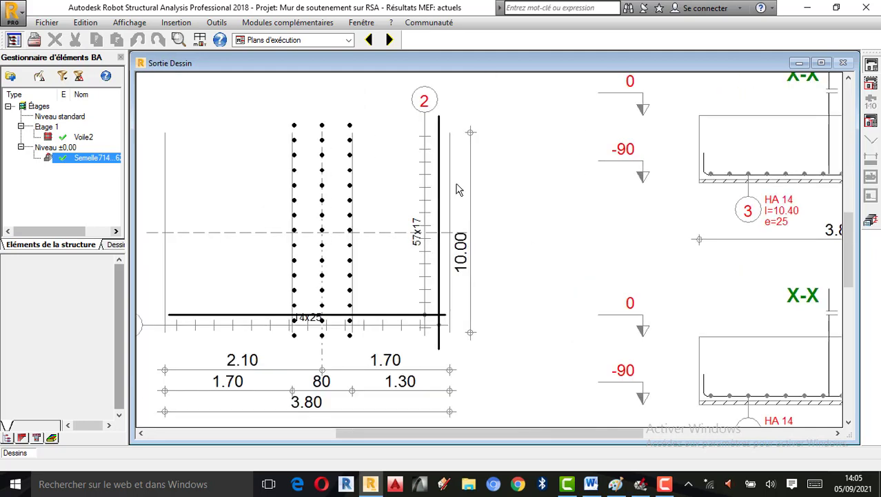
Step: Examine the X-X sections and the reinforcement schedule on the footing's drawing sheet
scroll(314, 229, down, 1)
scroll(377, 205, down, 2)
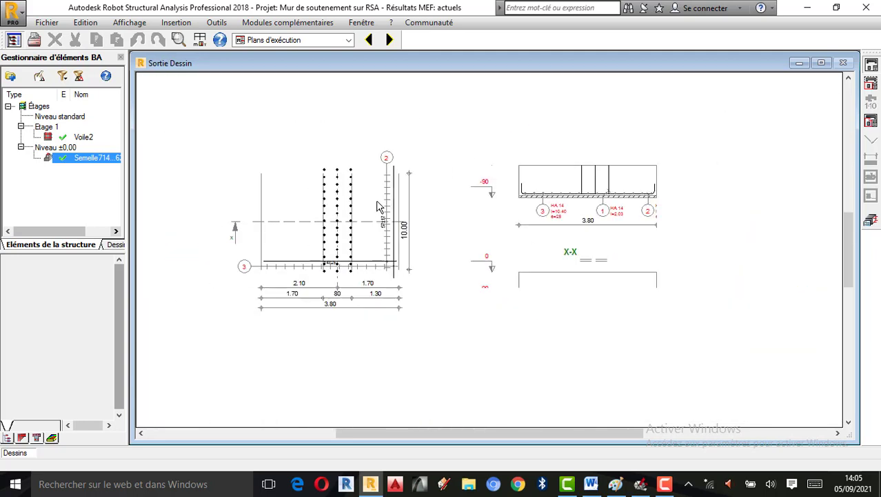
scroll(378, 206, down, 2)
scroll(415, 308, up, 4)
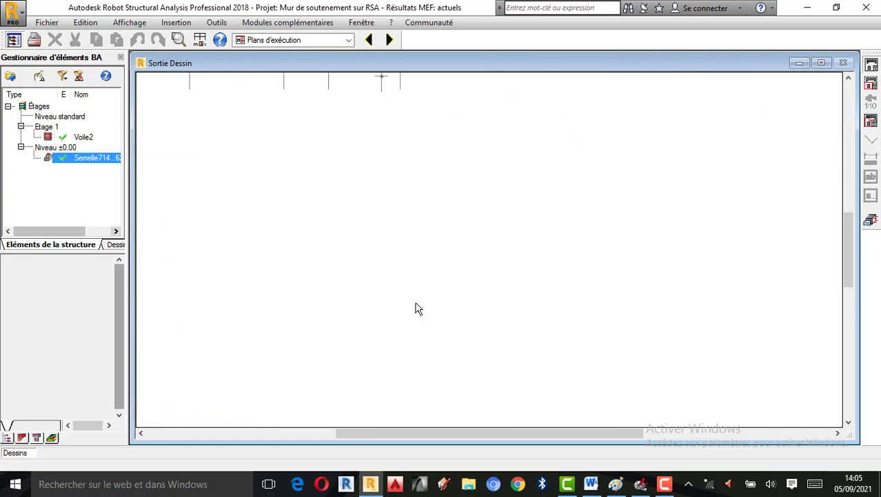
scroll(422, 290, down, 2)
scroll(621, 162, up, 2)
scroll(525, 235, down, 1)
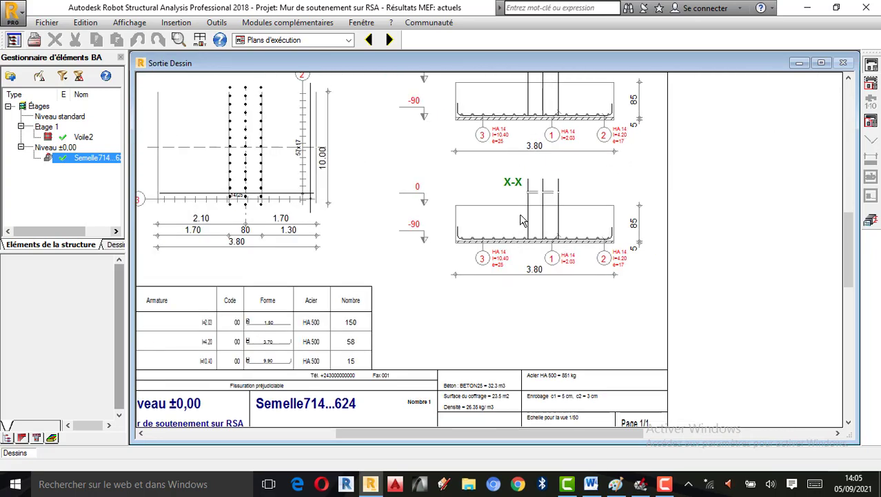
scroll(527, 211, down, 1)
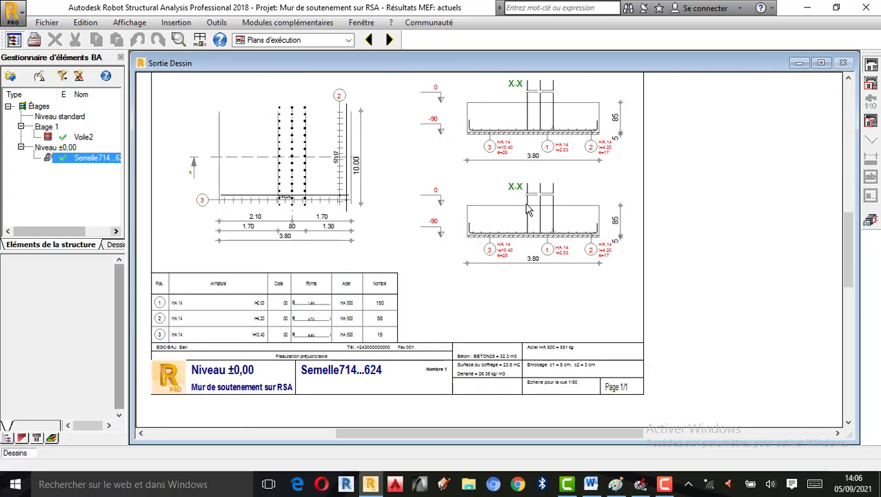
scroll(528, 211, down, 1)
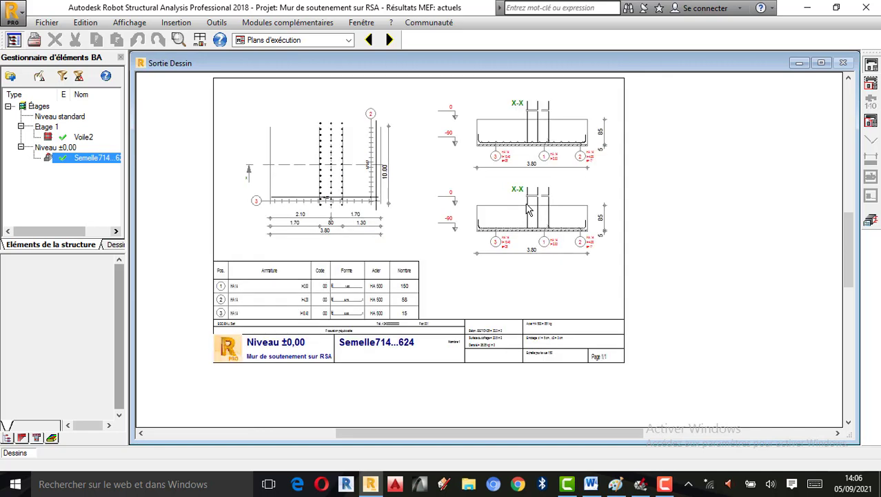
scroll(527, 212, down, 1)
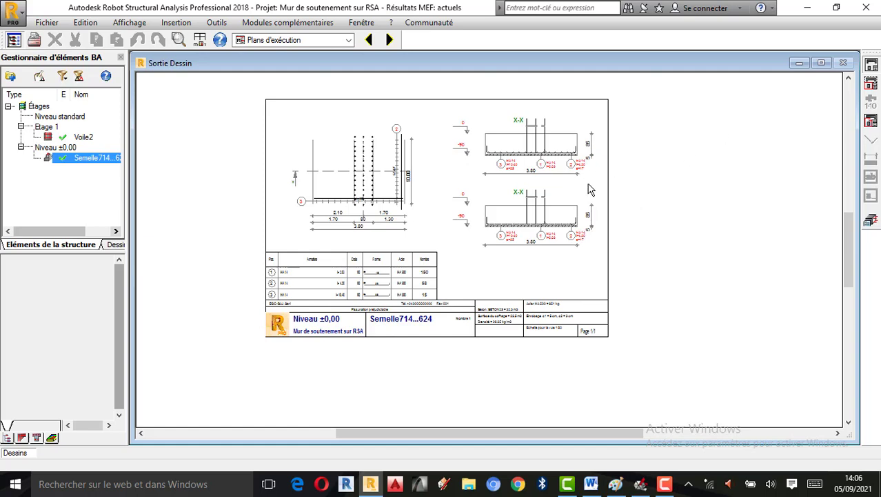
scroll(503, 238, up, 3)
scroll(501, 167, down, 2)
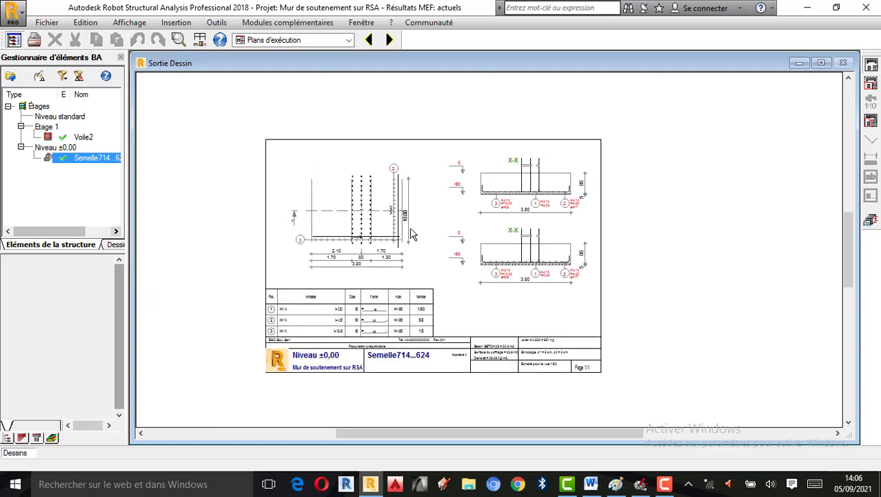
scroll(431, 185, up, 2)
scroll(401, 217, down, 1)
scroll(455, 188, down, 1)
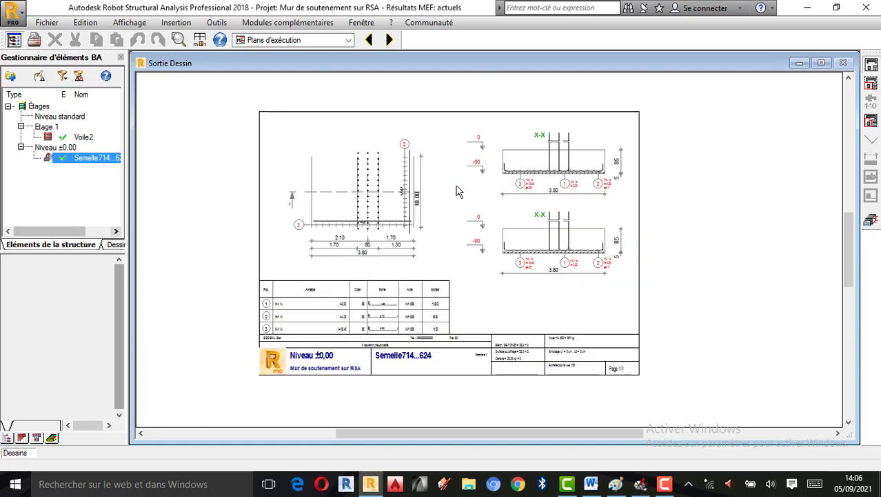
scroll(461, 196, down, 1)
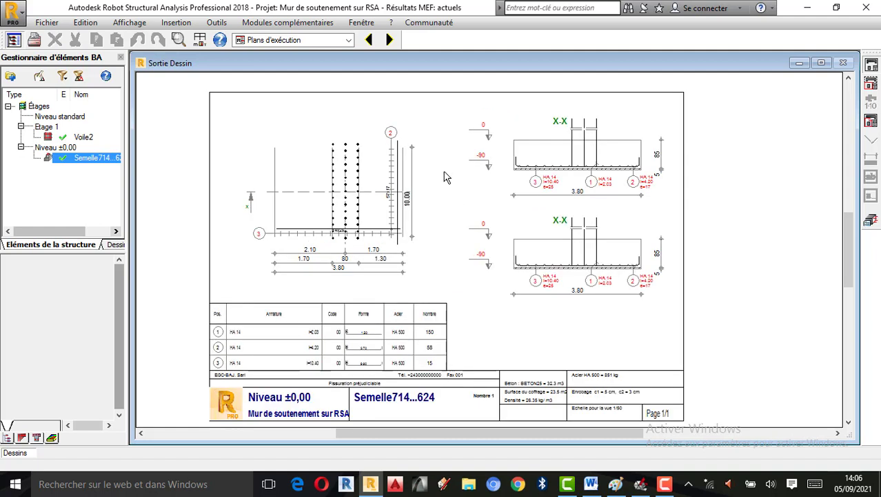
scroll(449, 209, up, 2)
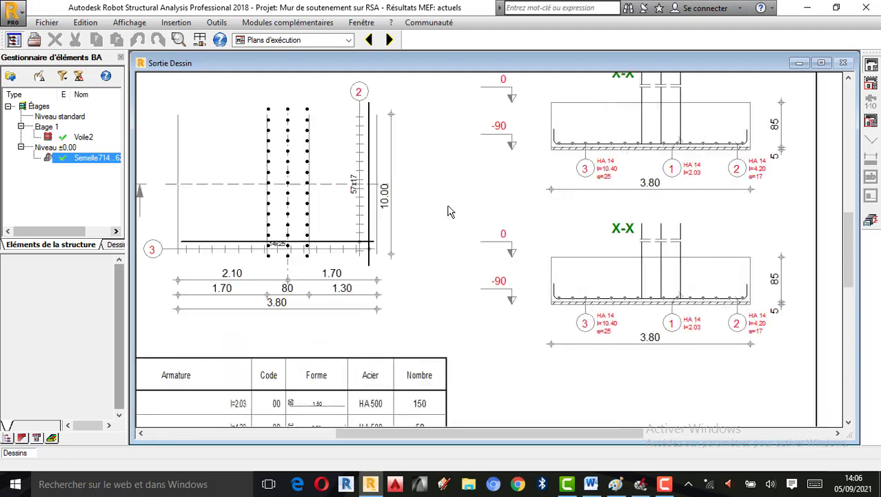
scroll(449, 215, down, 1)
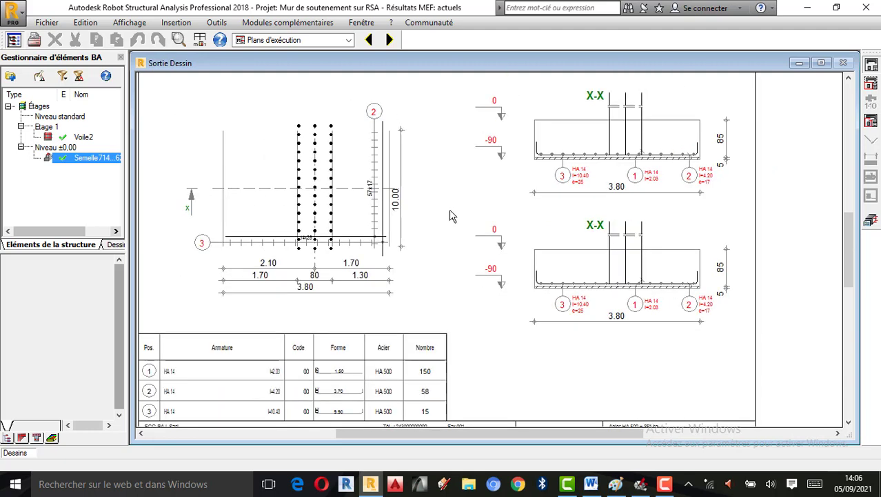
scroll(450, 215, down, 1)
scroll(449, 217, down, 1)
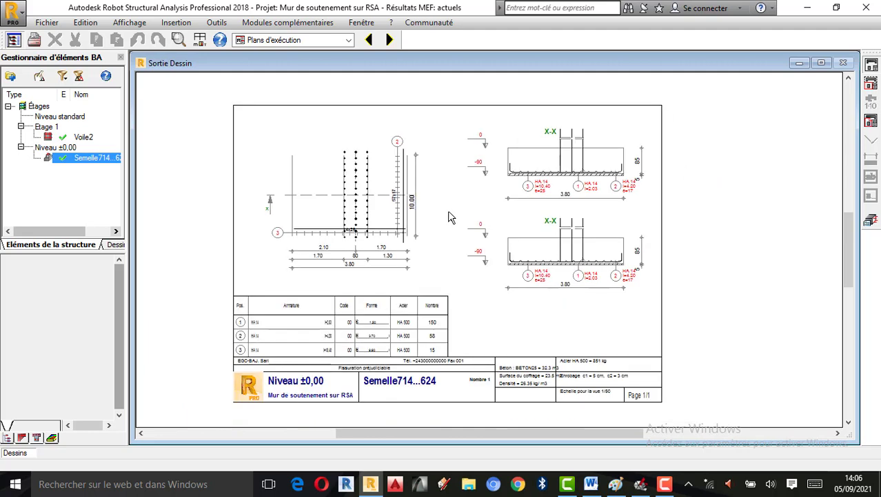
scroll(486, 198, up, 1)
scroll(549, 220, down, 1)
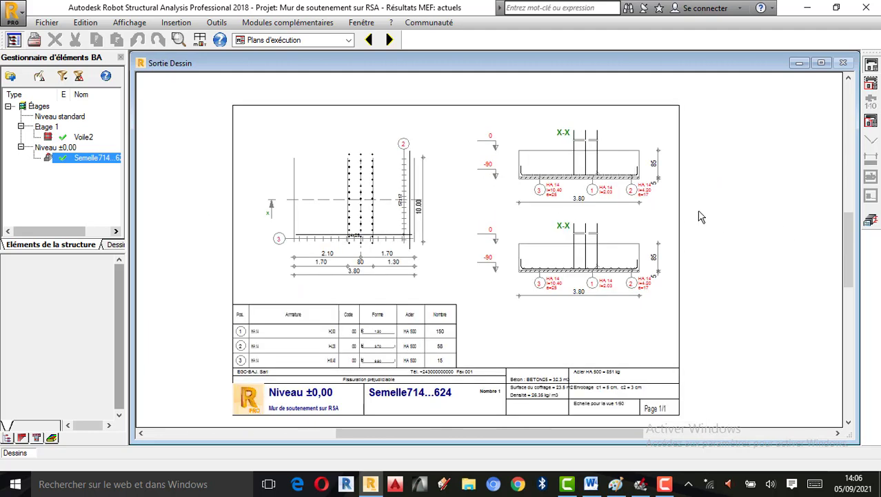
Step: Leave the execution drawing and display the footing's stability and soil stress results
click(872, 219)
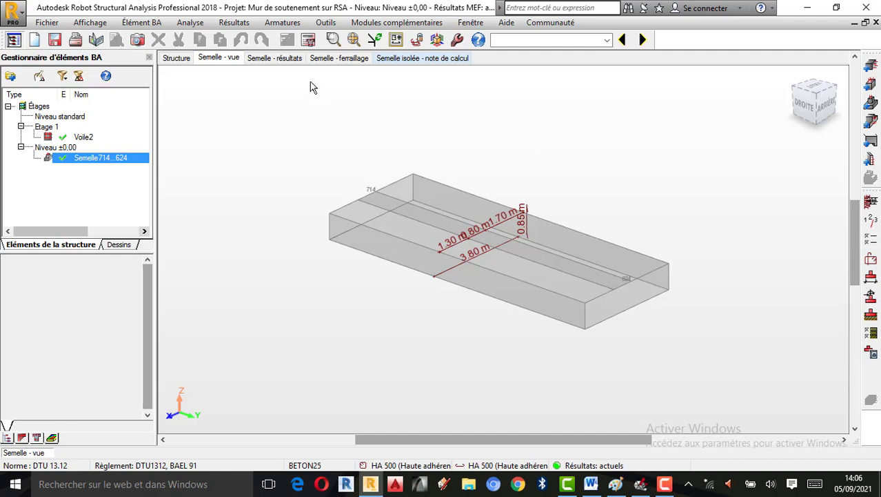
click(279, 58)
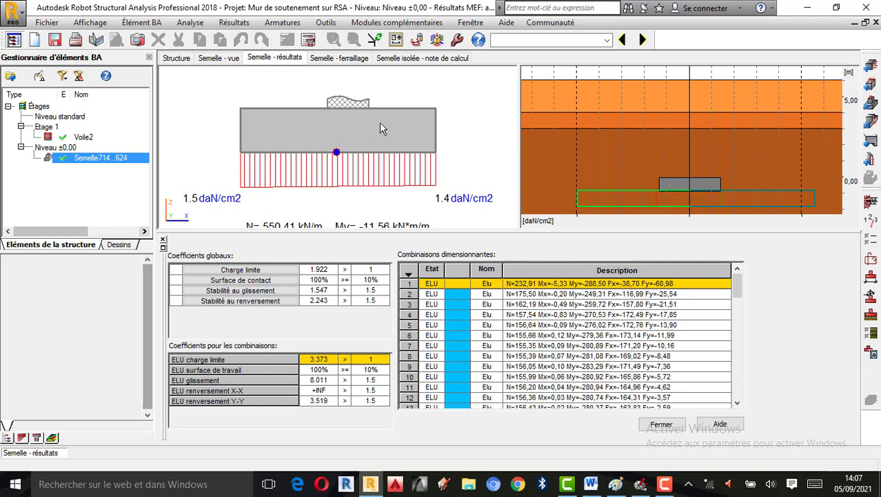
Step: Open the force unit settings in the job preferences and move the dialog clear of the soil stress diagram
click(326, 22)
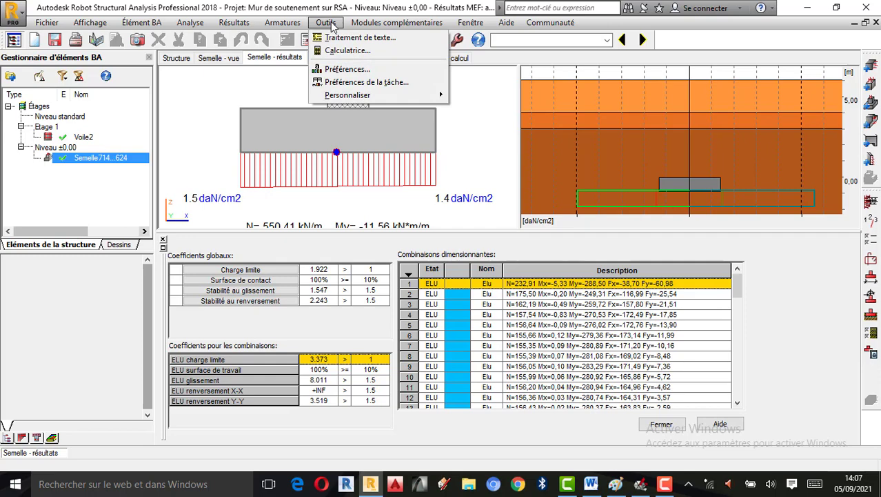
click(361, 82)
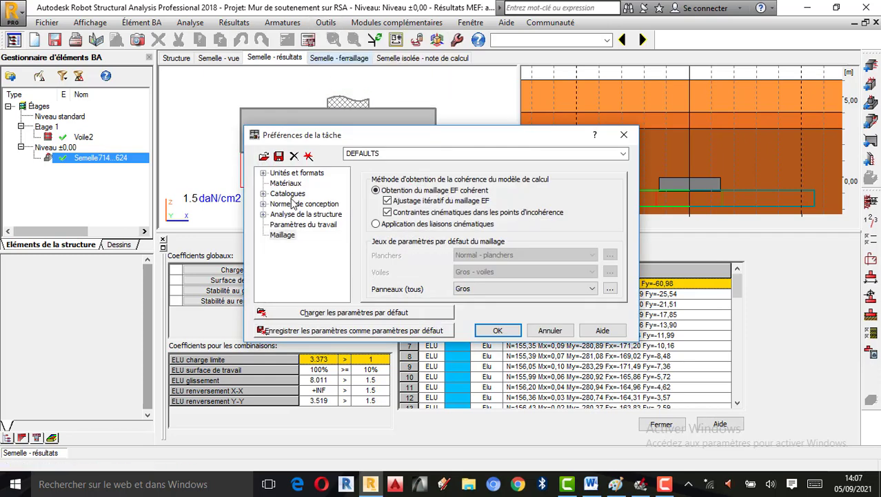
click(262, 173)
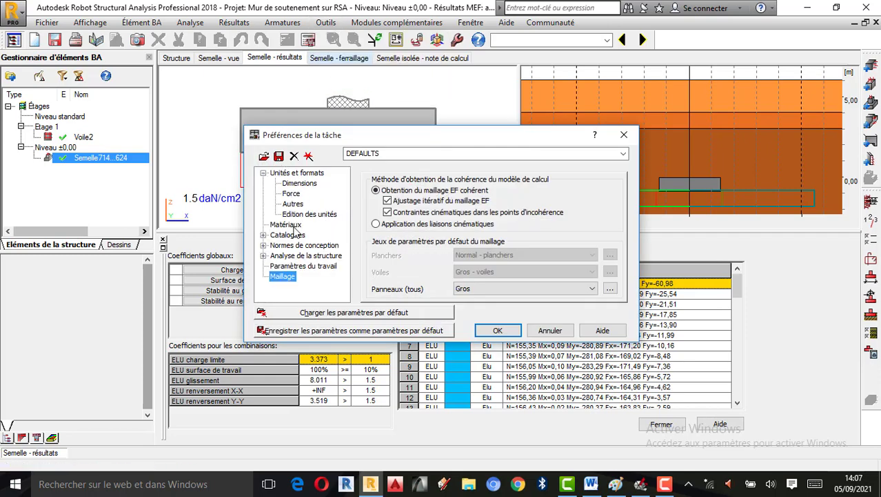
click(293, 194)
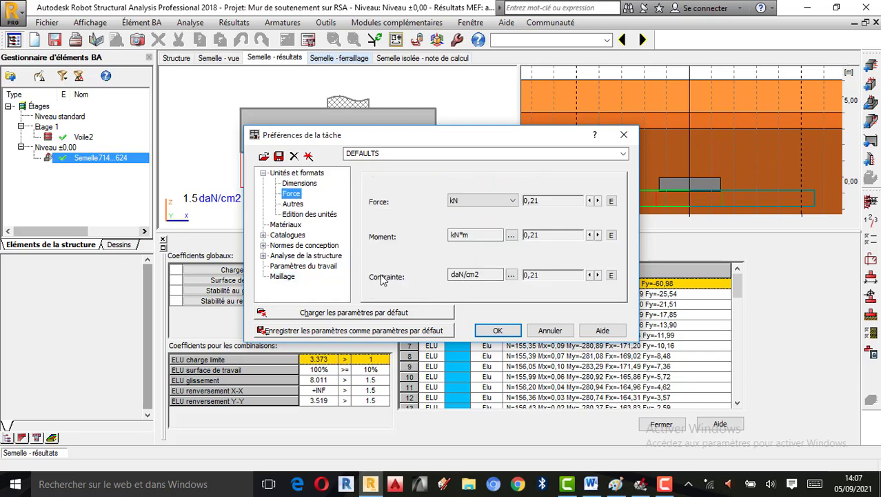
drag(437, 134, 637, 103)
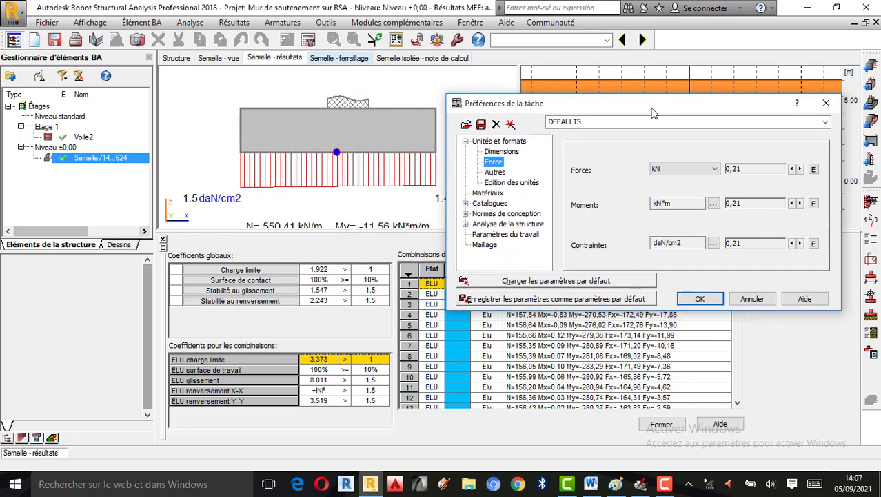
click(675, 243)
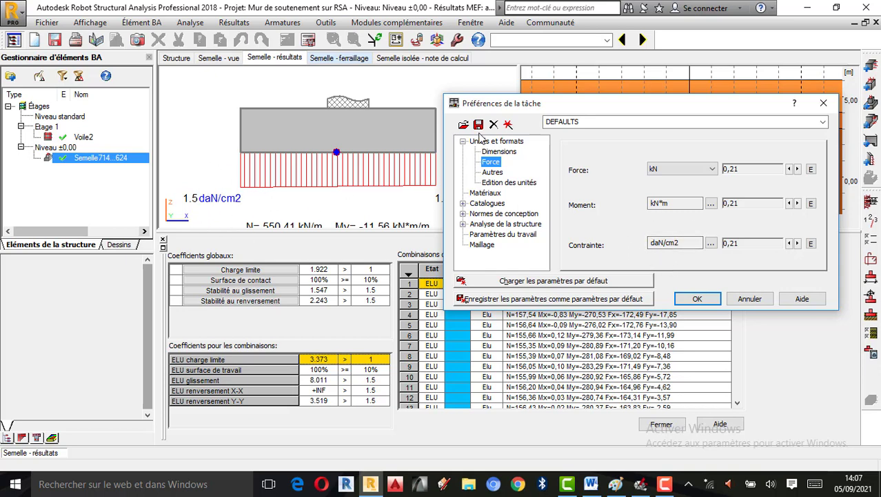
mouse_move(555, 106)
mouse_down()
mouse_move(627, 93)
mouse_move(617, 93)
mouse_up()
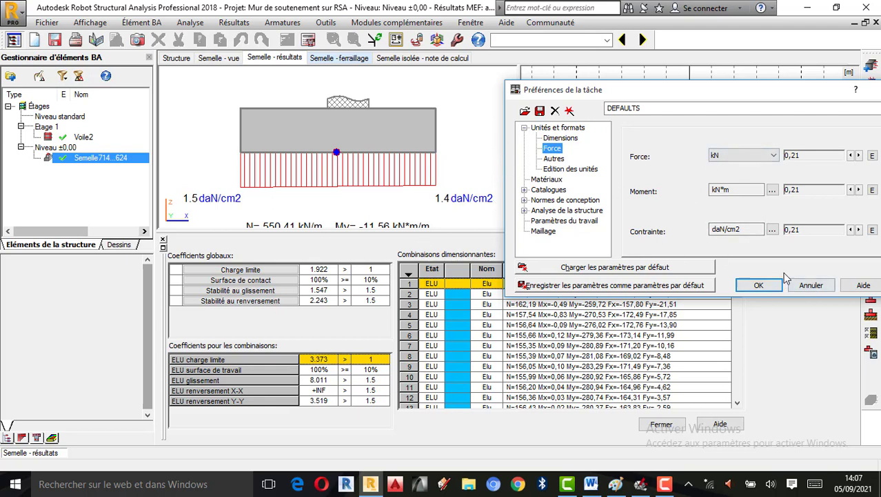
click(773, 229)
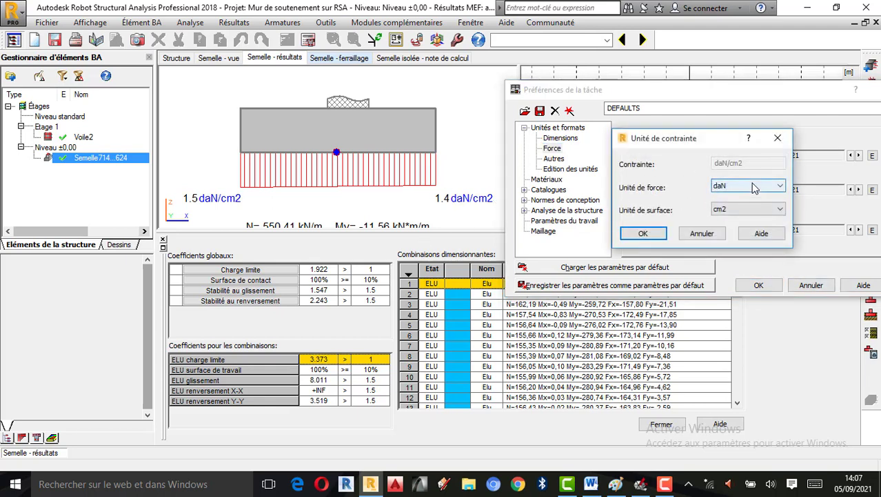
click(778, 186)
click(732, 231)
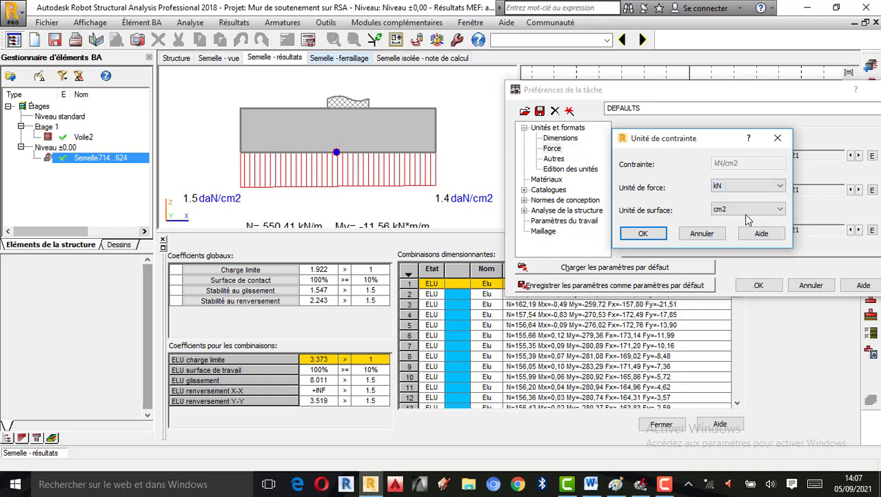
click(757, 210)
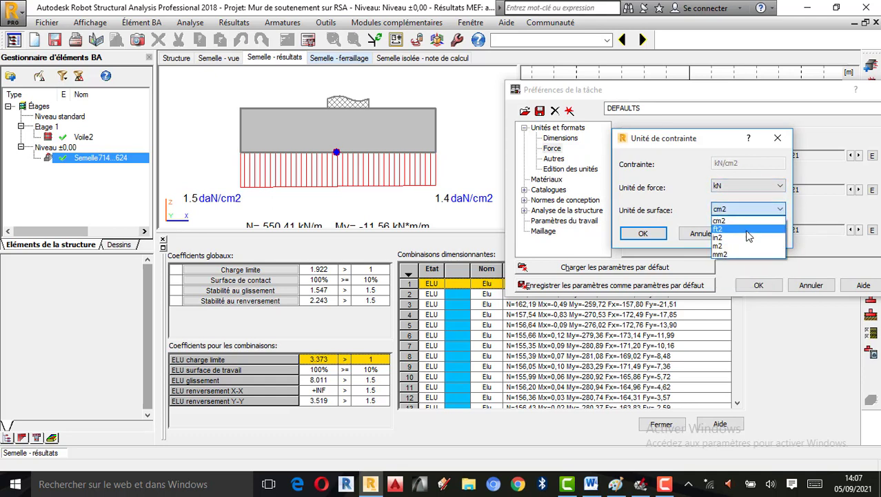
click(721, 245)
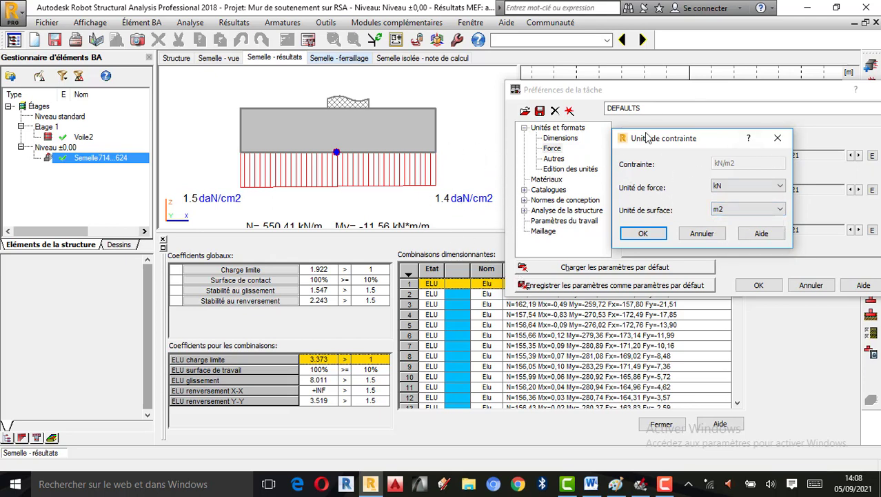
click(778, 139)
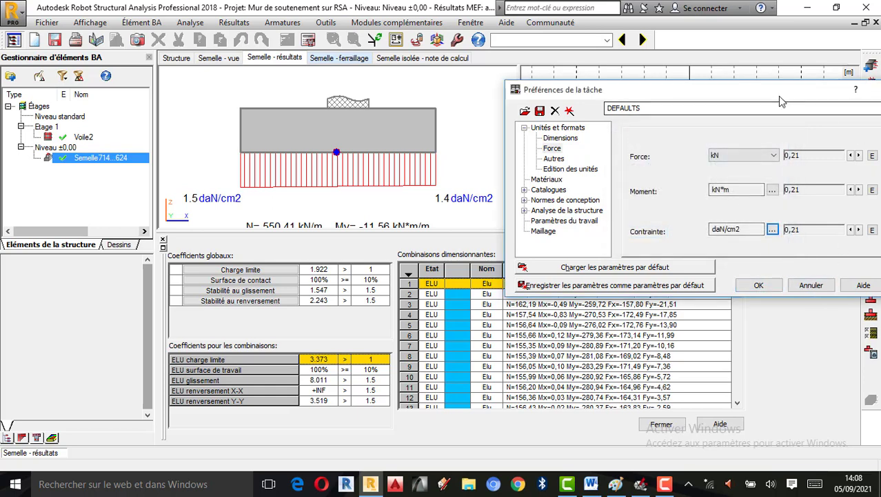
key(Escape)
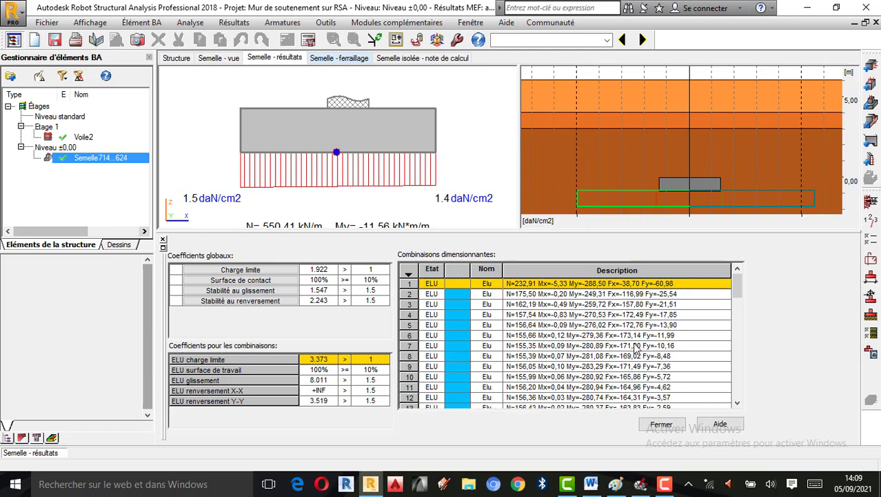
Step: Review the full list of ELU design combinations in the footing results, down to the last one
click(737, 403)
click(737, 403)
click(737, 403)
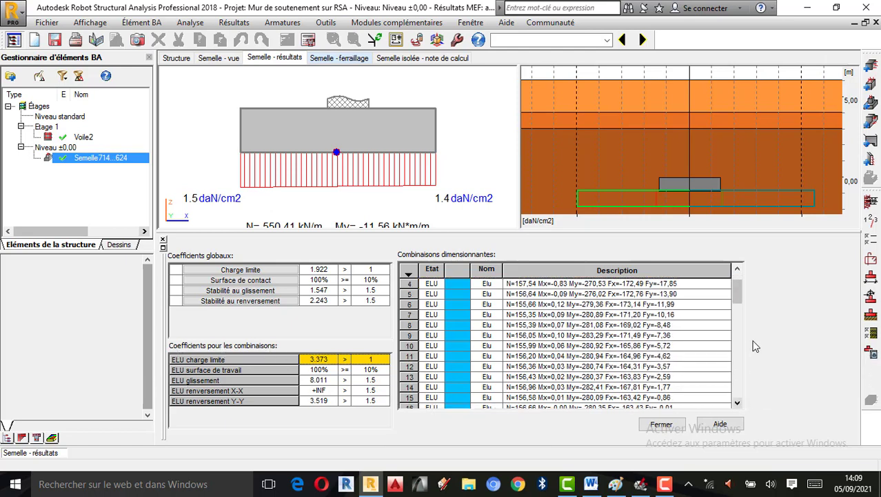
click(737, 269)
click(737, 269)
click(737, 402)
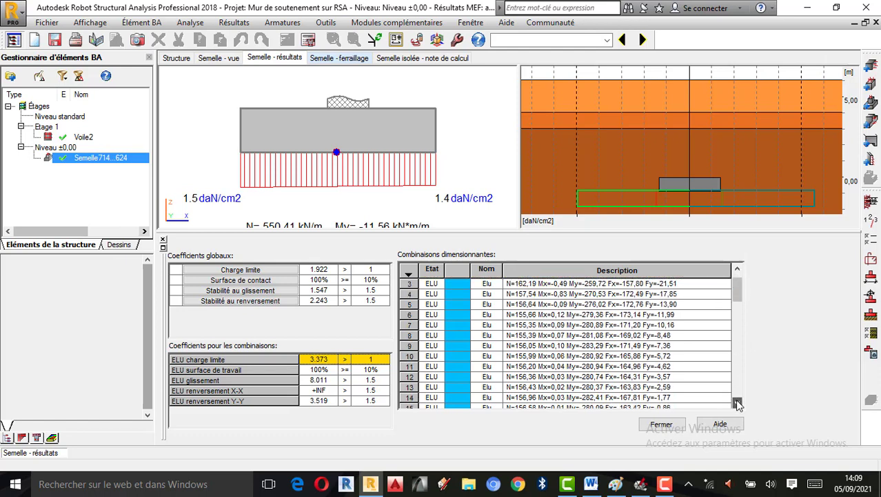
click(738, 403)
click(737, 403)
click(738, 403)
click(737, 403)
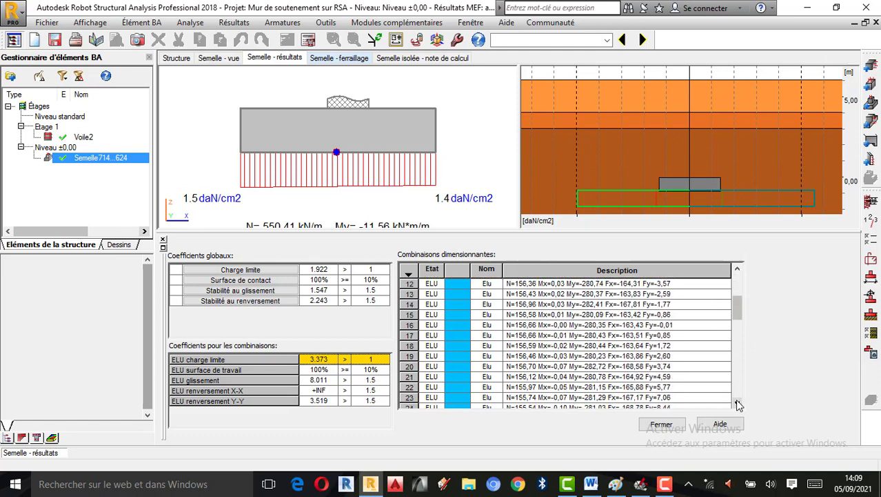
click(738, 404)
click(737, 404)
click(737, 404)
click(738, 404)
click(737, 405)
click(737, 404)
click(738, 404)
click(738, 405)
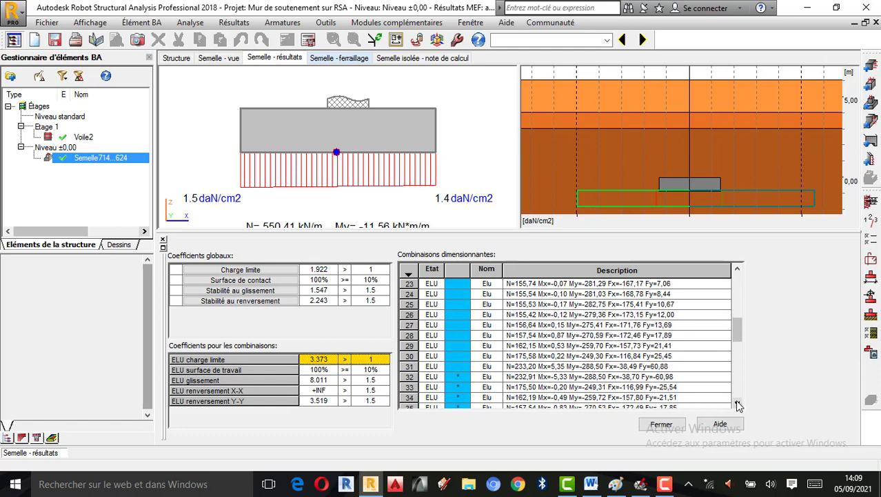
click(737, 404)
click(737, 404)
click(738, 404)
click(738, 404)
click(737, 404)
click(737, 405)
click(737, 405)
click(737, 405)
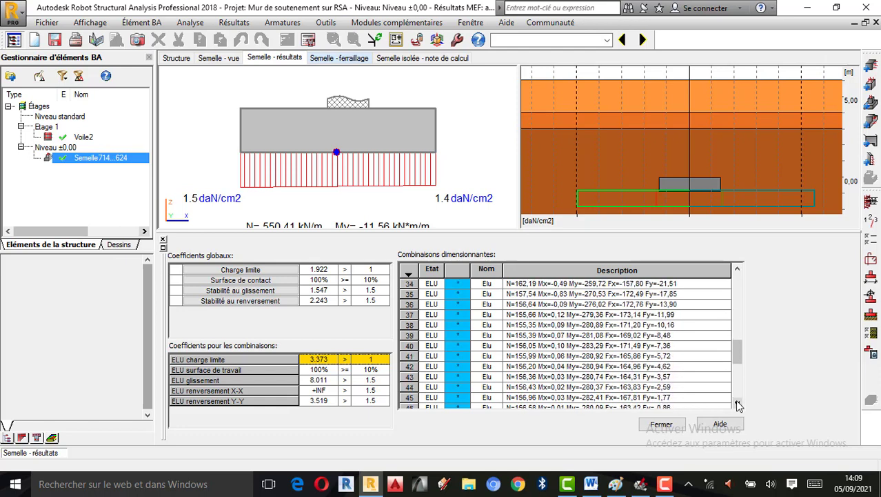
click(738, 404)
click(737, 404)
click(738, 404)
click(737, 404)
click(737, 404)
click(737, 404)
click(738, 404)
click(737, 404)
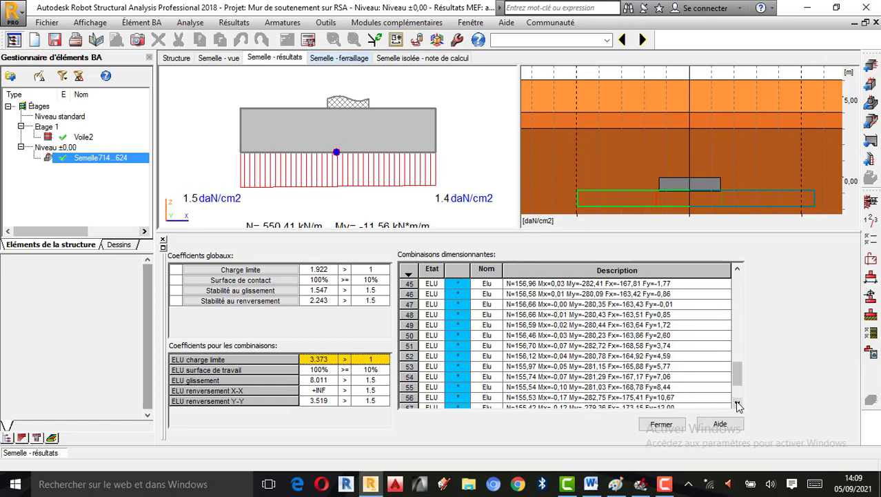
click(737, 404)
click(737, 404)
click(738, 404)
click(738, 404)
click(737, 404)
click(737, 404)
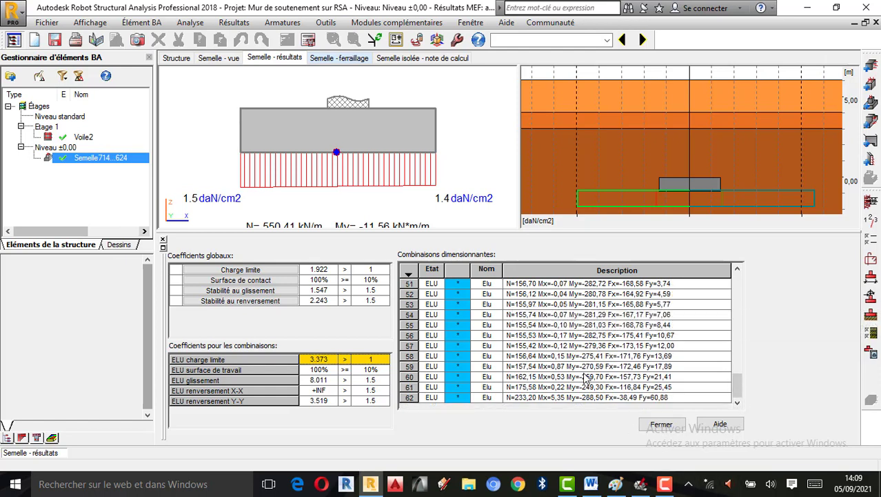
click(666, 485)
click(800, 358)
Step: Display the footing's reinforcement and close the bar table and the selection details to enlarge the graphic views
click(340, 58)
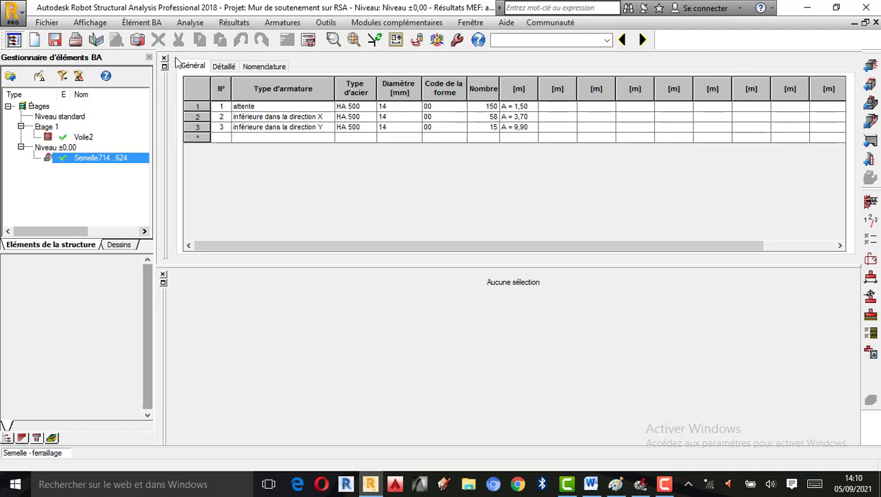
click(164, 59)
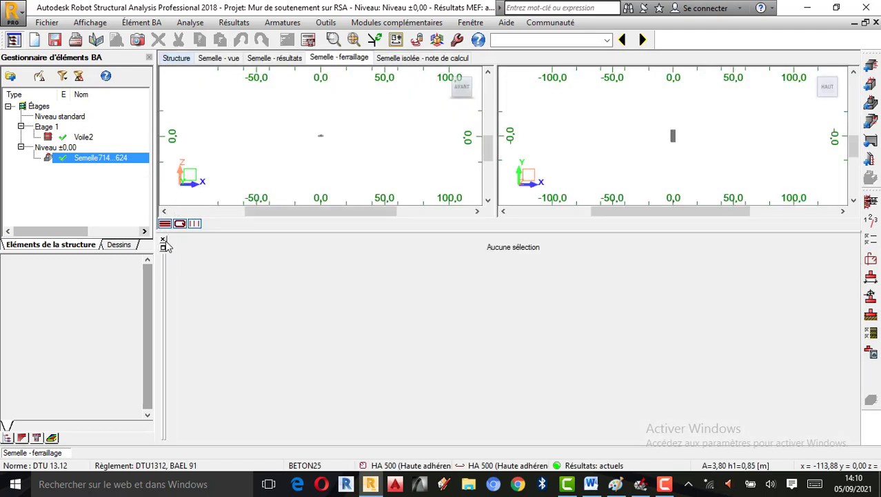
click(164, 241)
Step: Examine the starter bars and bottom reinforcement of the footing in the front elevation and plan views
scroll(333, 296, up, 5)
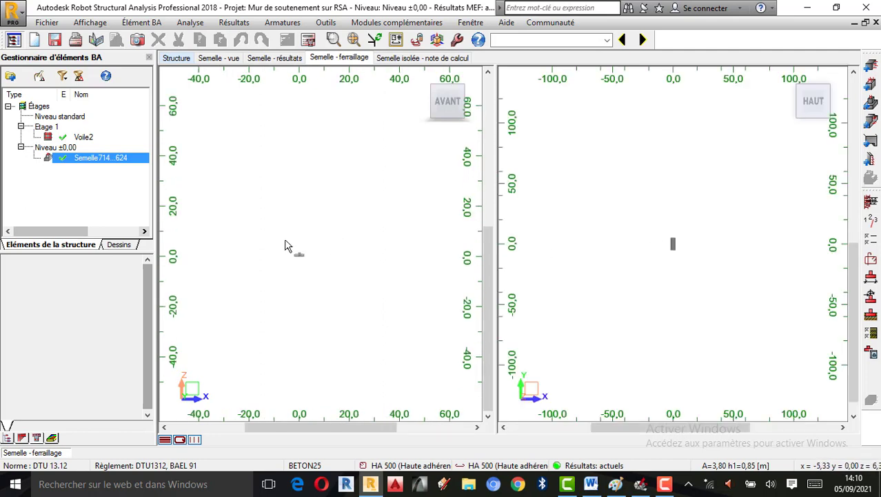
scroll(329, 286, up, 6)
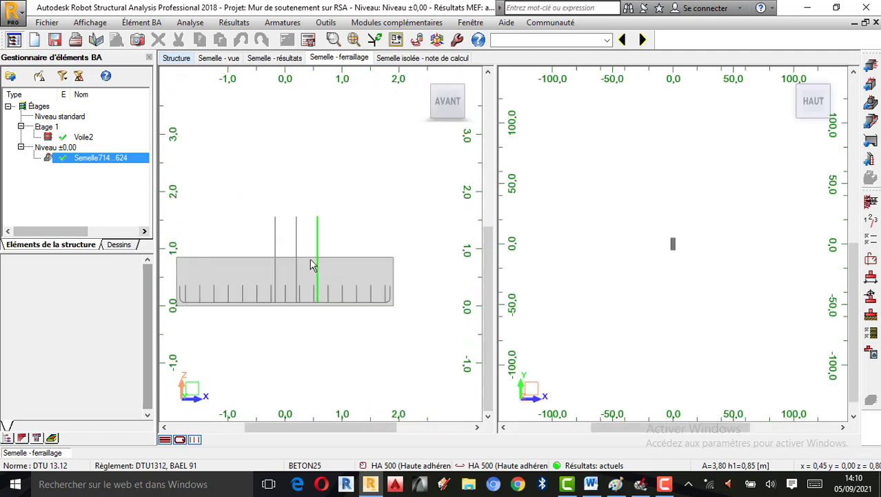
scroll(673, 254, up, 5)
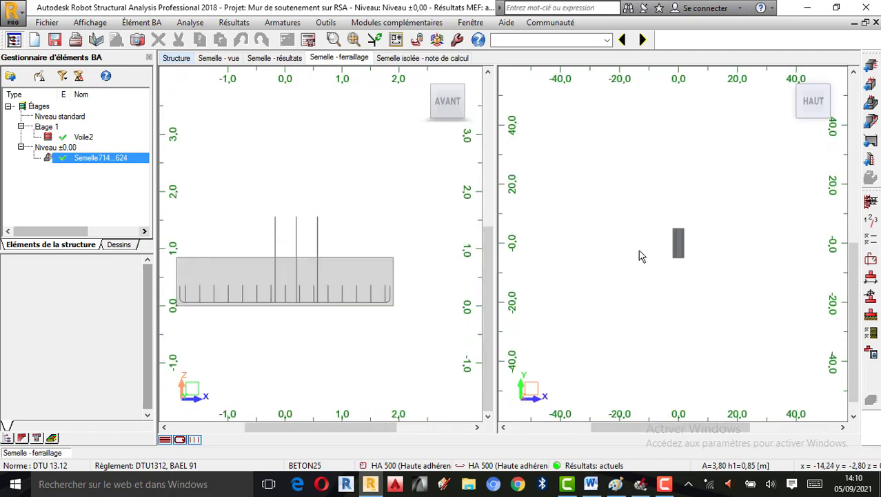
scroll(683, 243, up, 5)
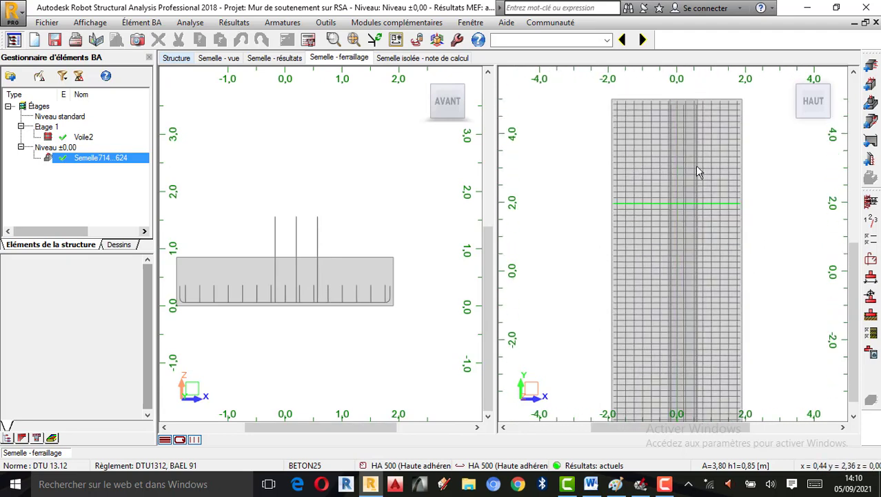
scroll(690, 200, down, 1)
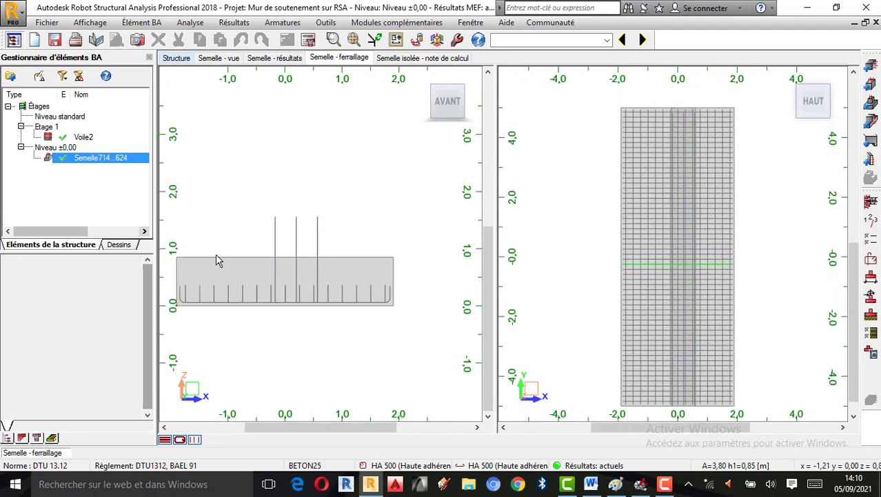
scroll(218, 258, up, 1)
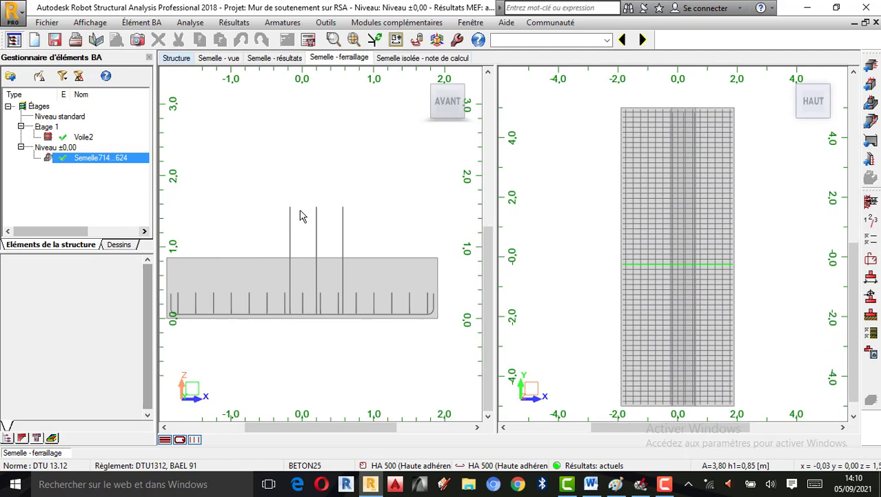
scroll(302, 214, down, 1)
scroll(276, 249, up, 1)
scroll(280, 250, down, 1)
scroll(270, 251, up, 1)
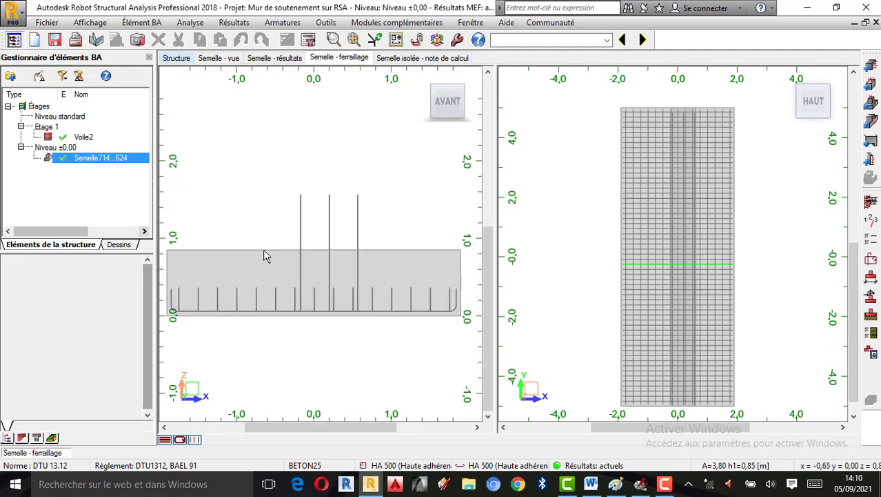
scroll(307, 257, down, 1)
scroll(331, 263, up, 1)
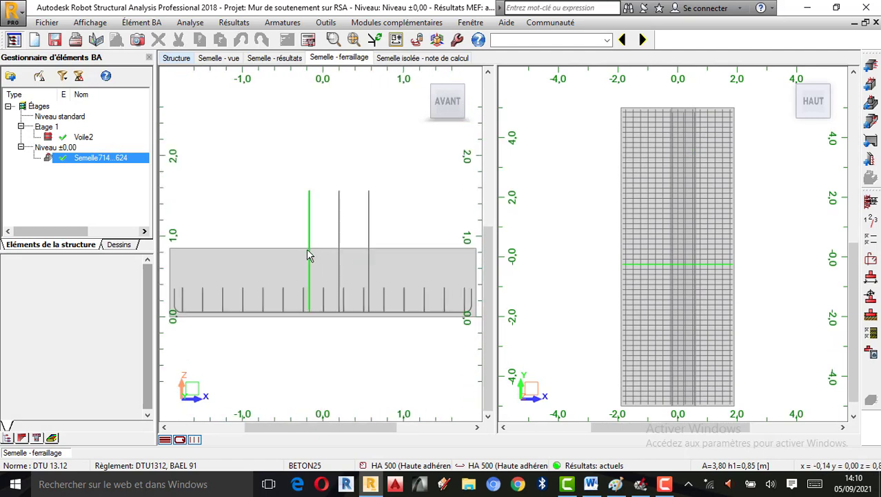
Step: Turn the plan view into a 3D view and examine the footing's bottom mesh and starter bars
drag(805, 97, 658, 276)
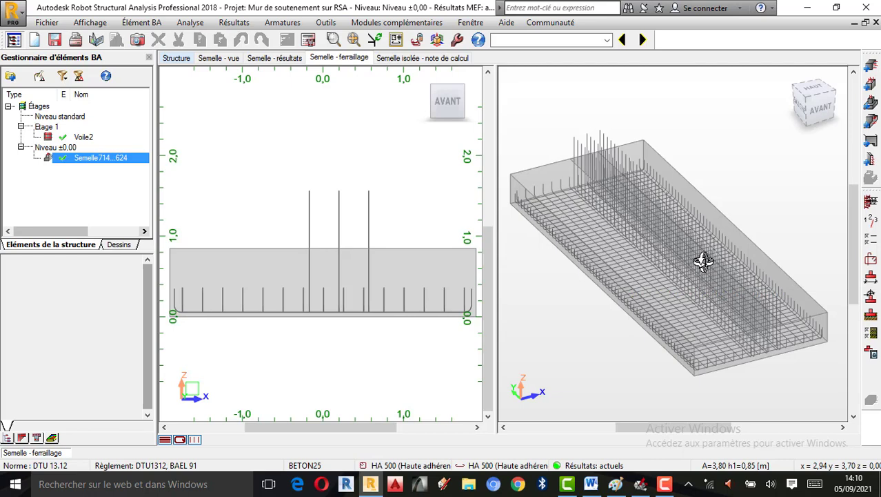
scroll(702, 260, up, 2)
scroll(702, 260, down, 2)
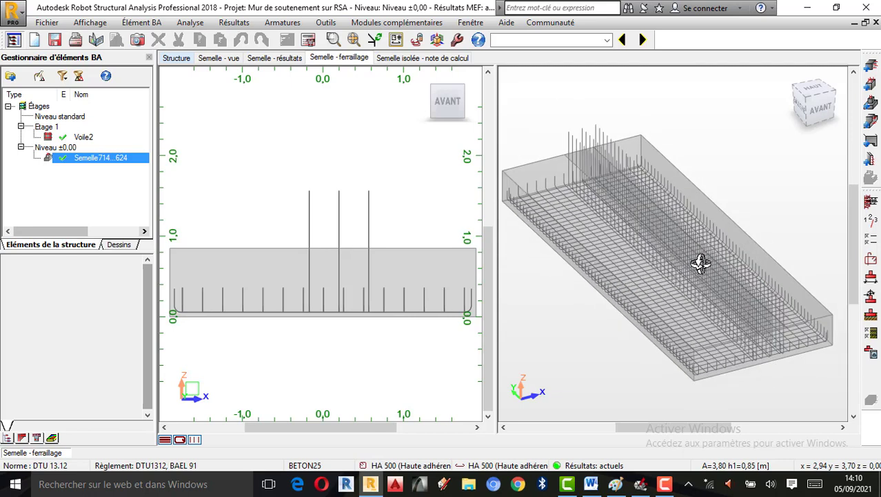
scroll(704, 270, down, 1)
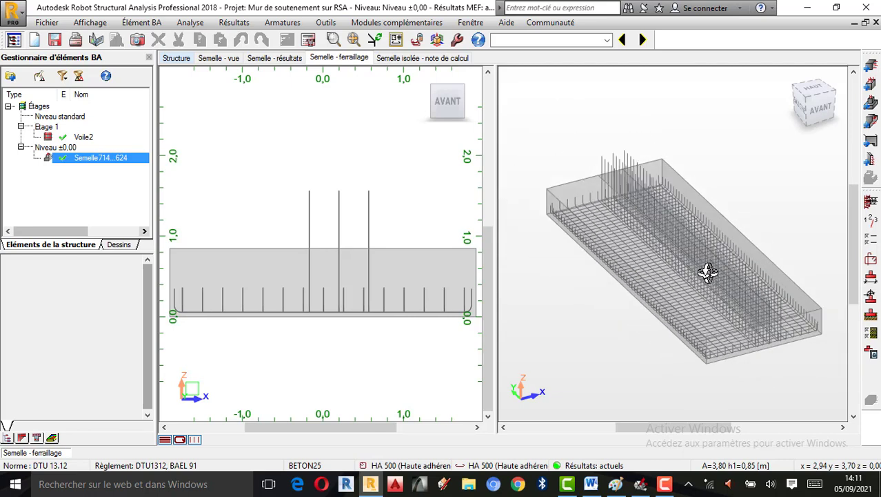
scroll(682, 270, up, 1)
scroll(688, 266, down, 1)
scroll(739, 269, up, 1)
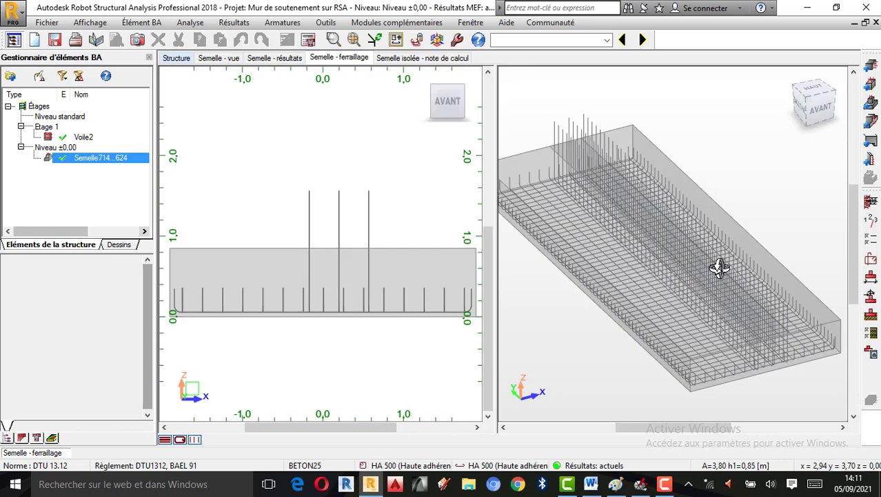
scroll(718, 265, down, 1)
scroll(684, 299, down, 1)
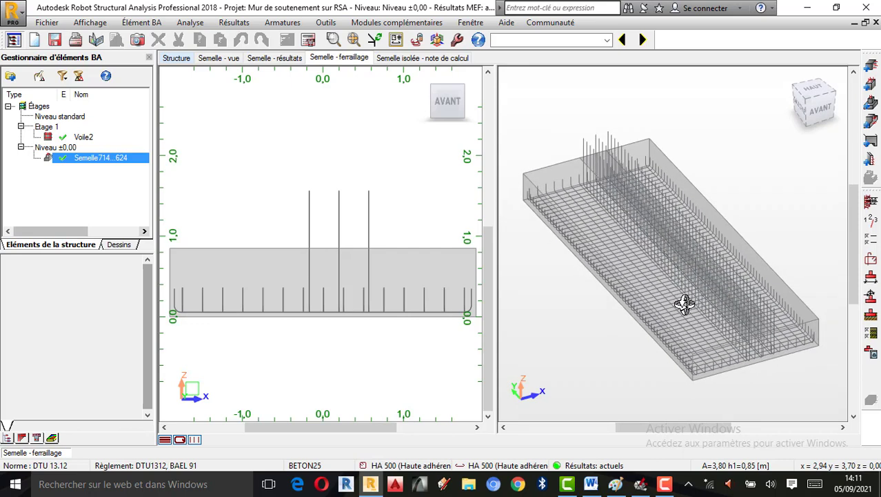
scroll(684, 301, up, 2)
scroll(686, 298, down, 1)
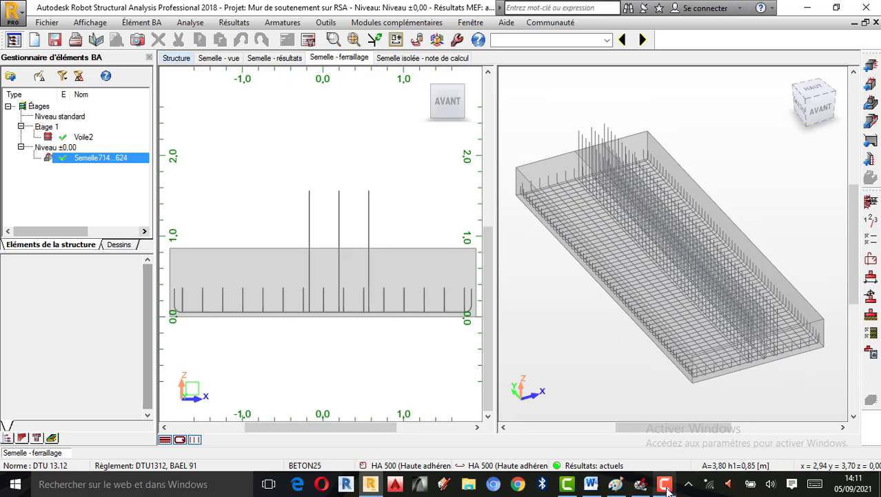
click(665, 486)
click(688, 233)
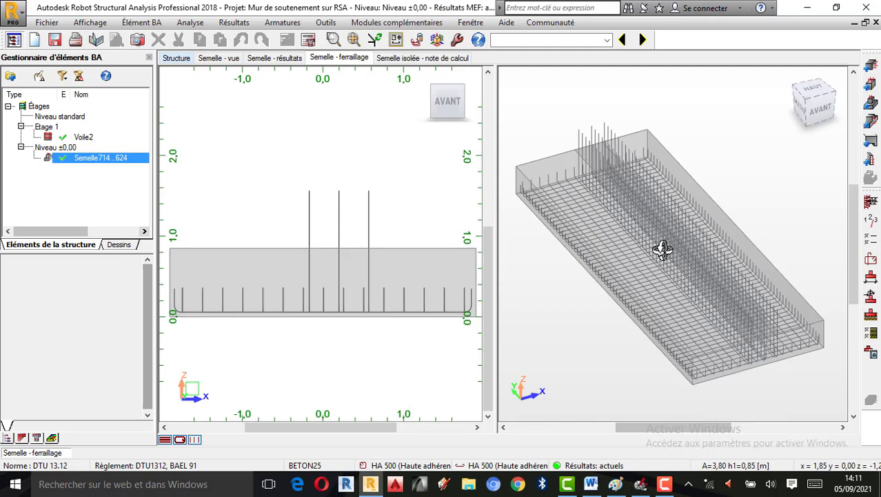
Step: Open the footing's calculation note and skim its basic data: design codes, geometry, materials and loads
click(415, 59)
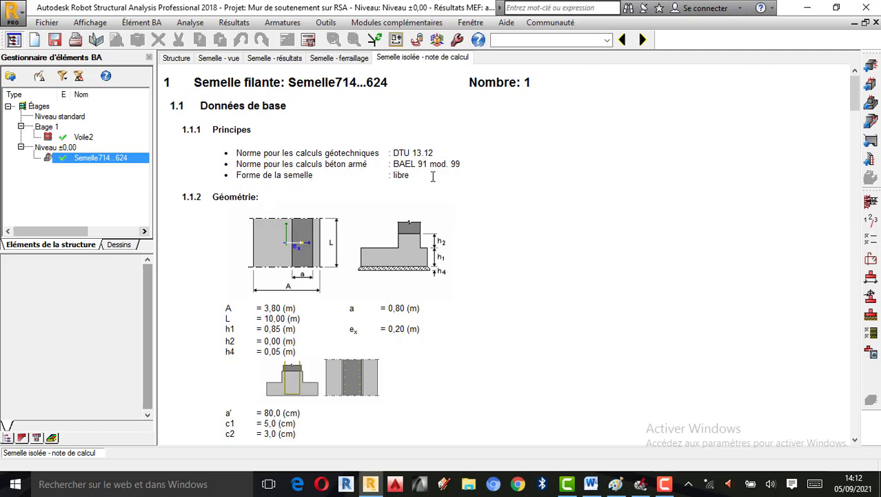
scroll(432, 180, down, 1)
scroll(406, 158, down, 8)
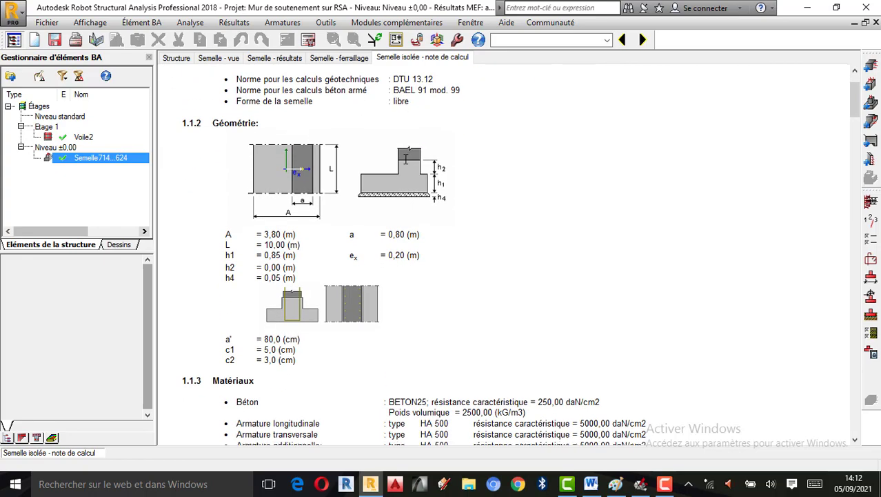
scroll(398, 159, down, 7)
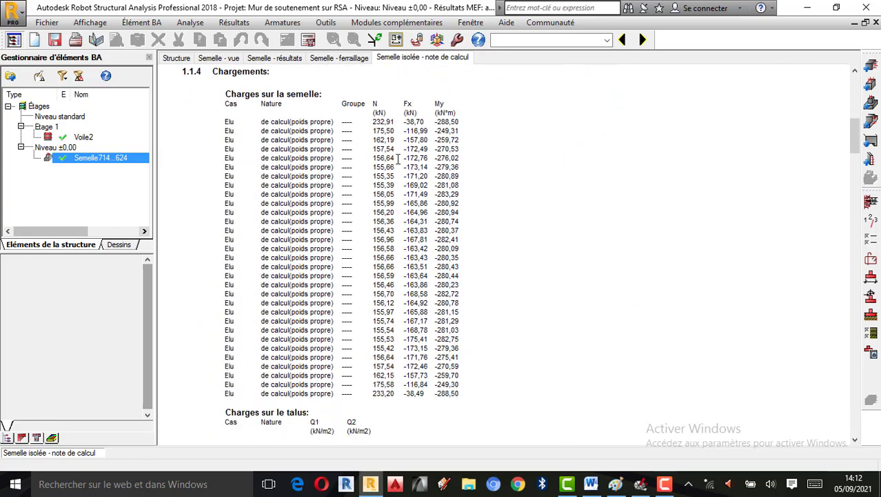
scroll(387, 161, up, 5)
scroll(387, 160, up, 2)
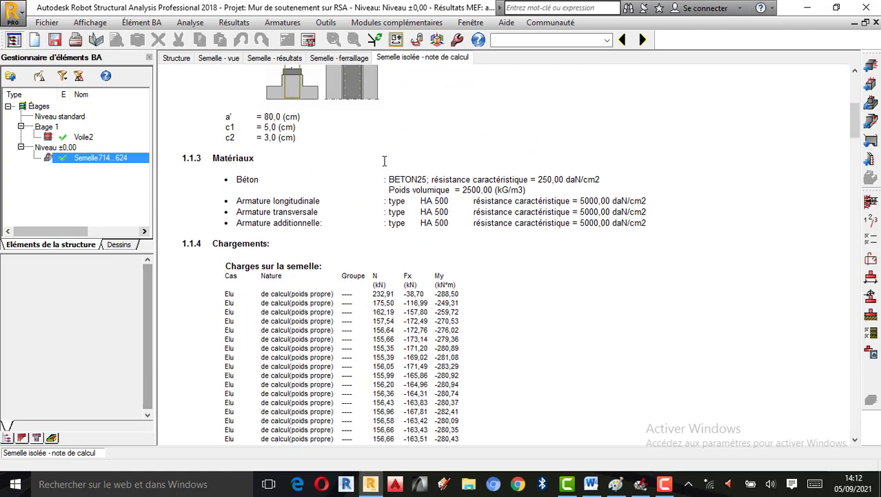
scroll(382, 160, down, 10)
scroll(383, 160, up, 18)
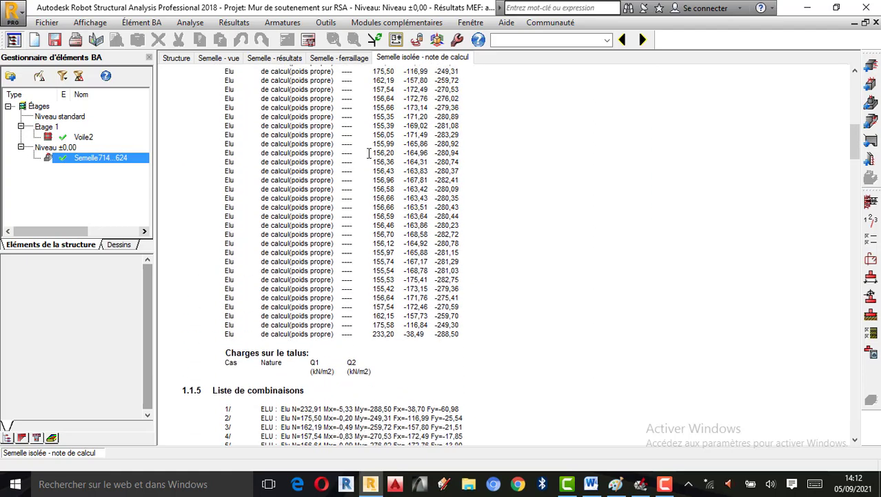
scroll(368, 153, up, 1)
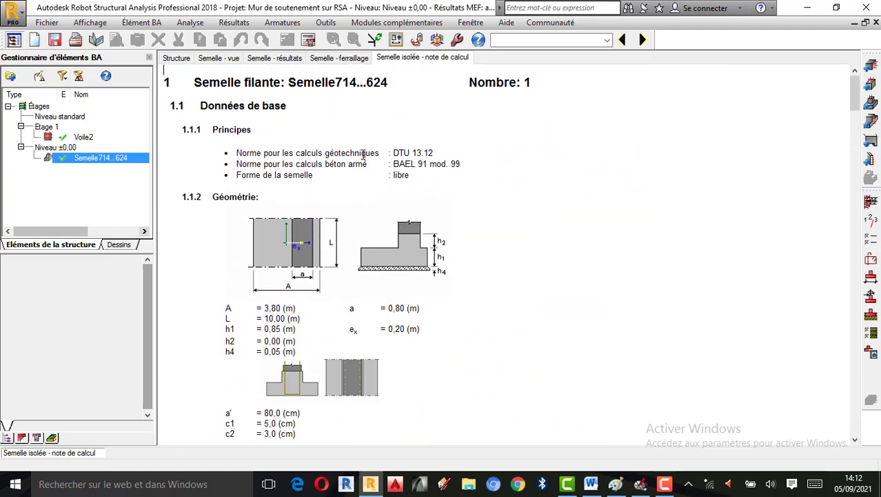
Step: Read through the note's materials and footing loads down to the start of the combination list
scroll(360, 155, down, 10)
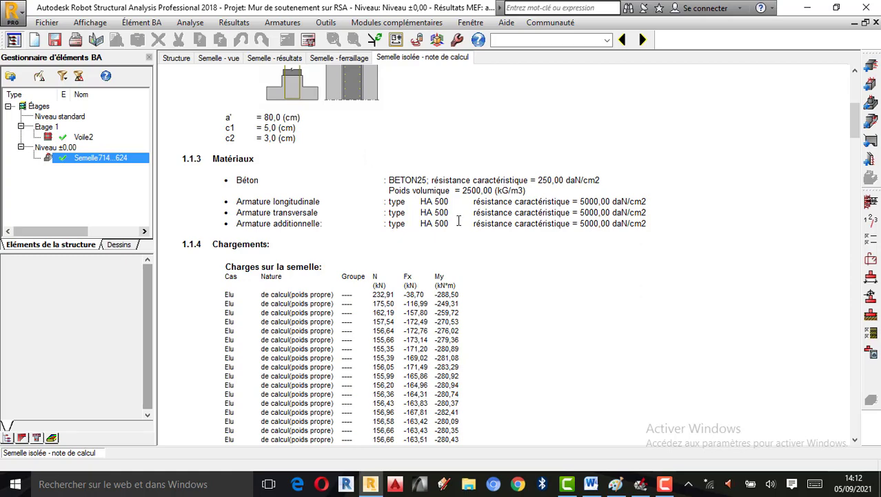
scroll(445, 228, down, 6)
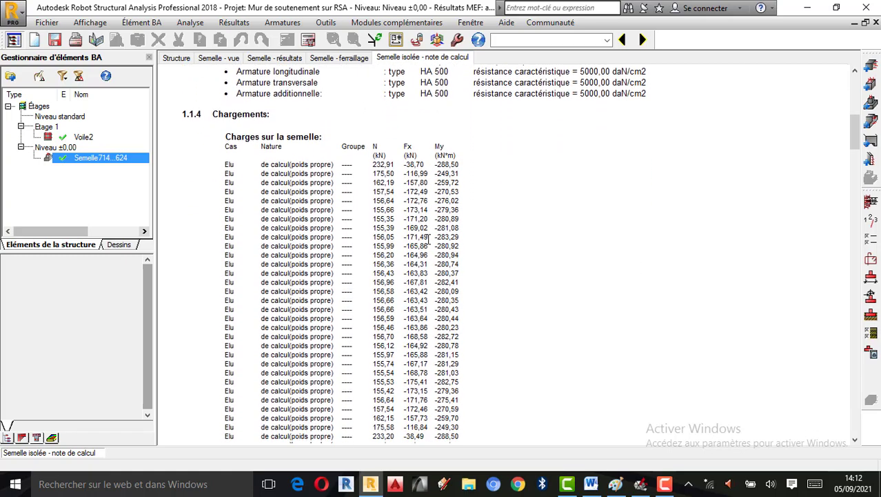
scroll(427, 238, down, 4)
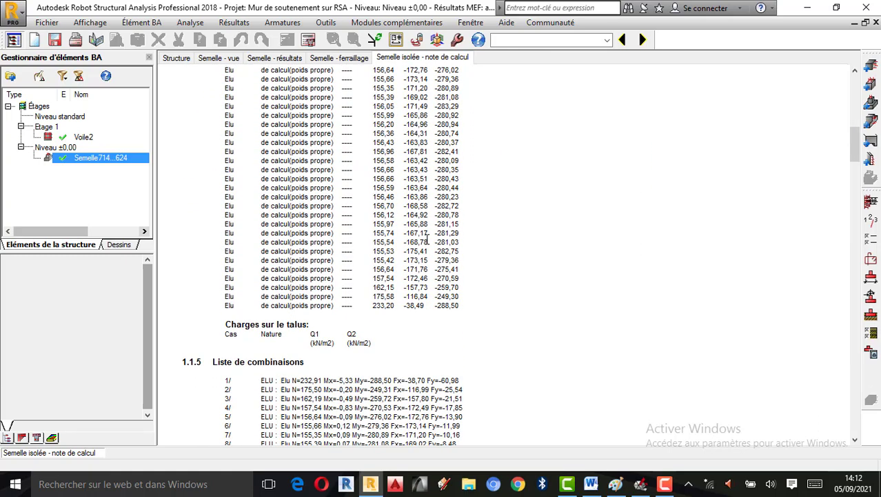
scroll(425, 242, down, 6)
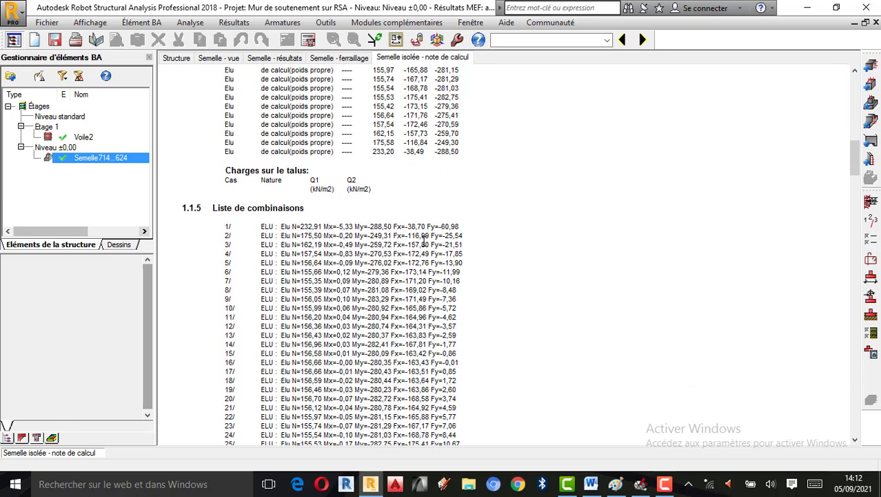
scroll(416, 239, down, 1)
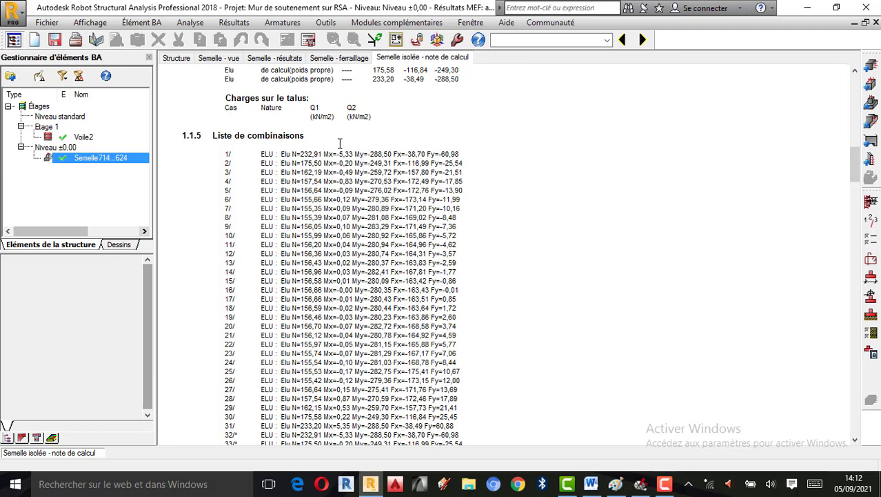
Step: Compare the design combinations in the footing results with the calculation note's combination list, reading the note's list to its end
click(269, 59)
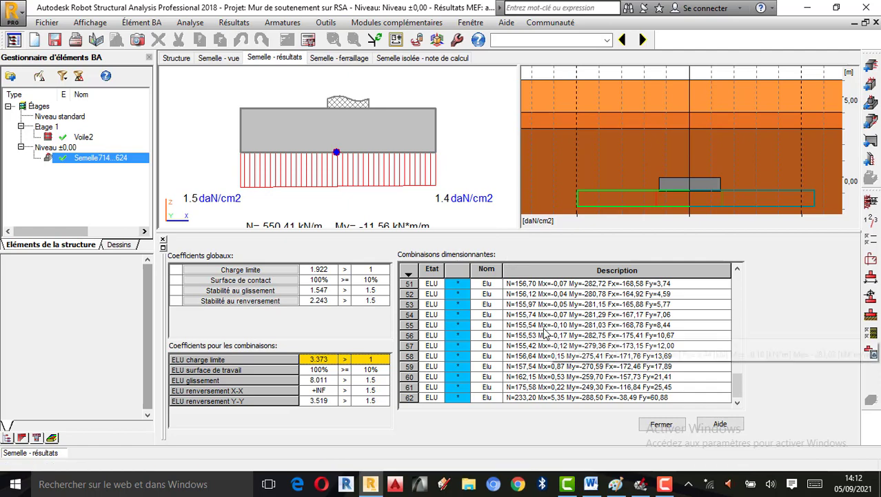
click(422, 58)
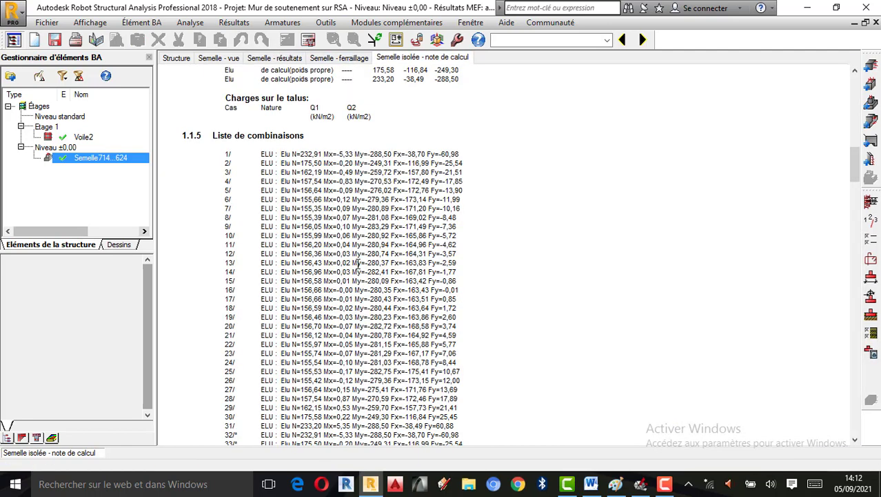
scroll(373, 233, down, 15)
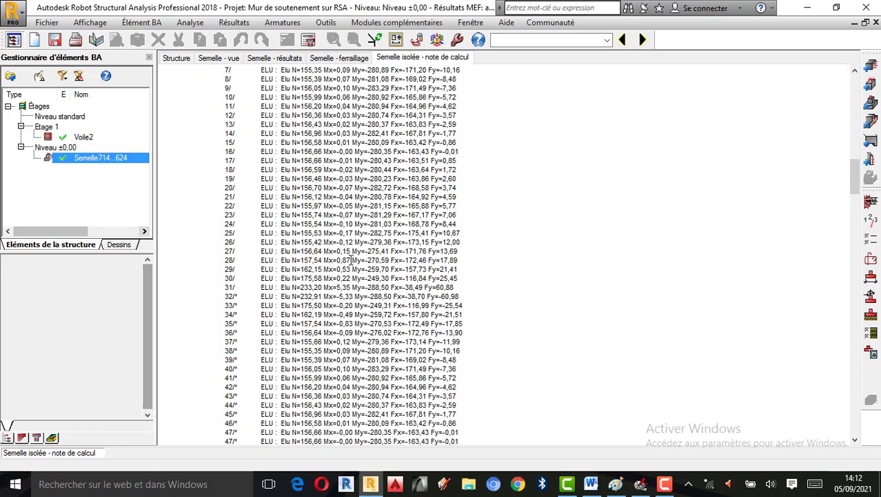
scroll(336, 254, down, 5)
scroll(334, 254, up, 3)
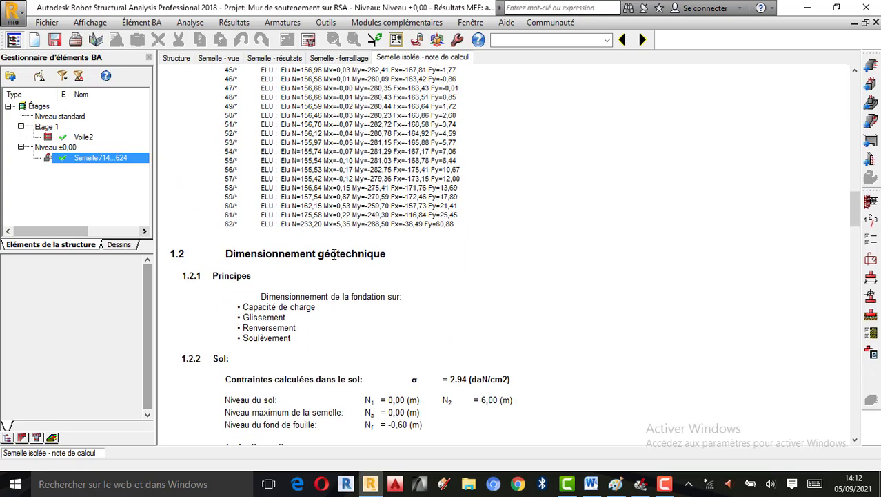
Step: Highlight the calculated soil stress in the geotechnical design section and examine the soil levels and three clay layers' properties
drag(518, 379, 413, 379)
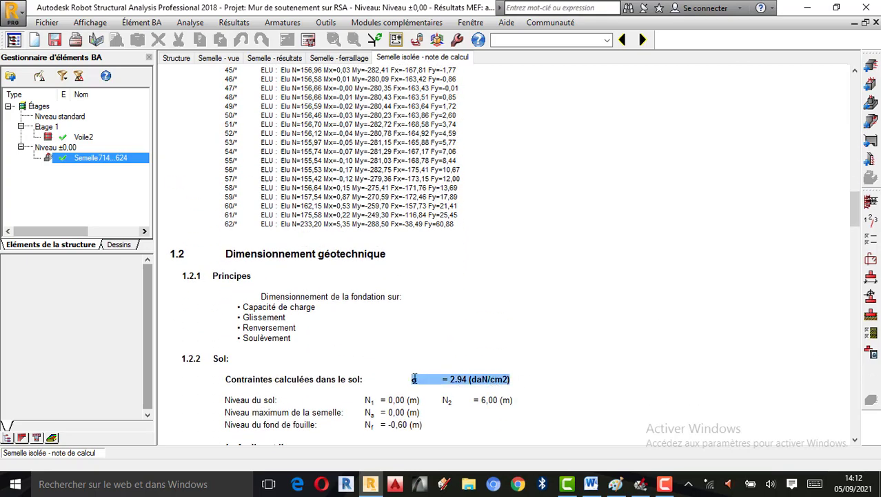
scroll(410, 379, down, 2)
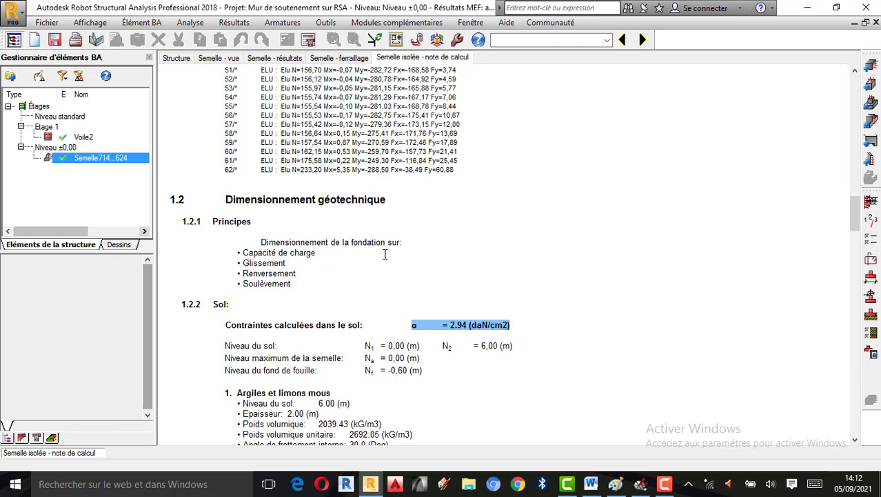
scroll(473, 330, down, 1)
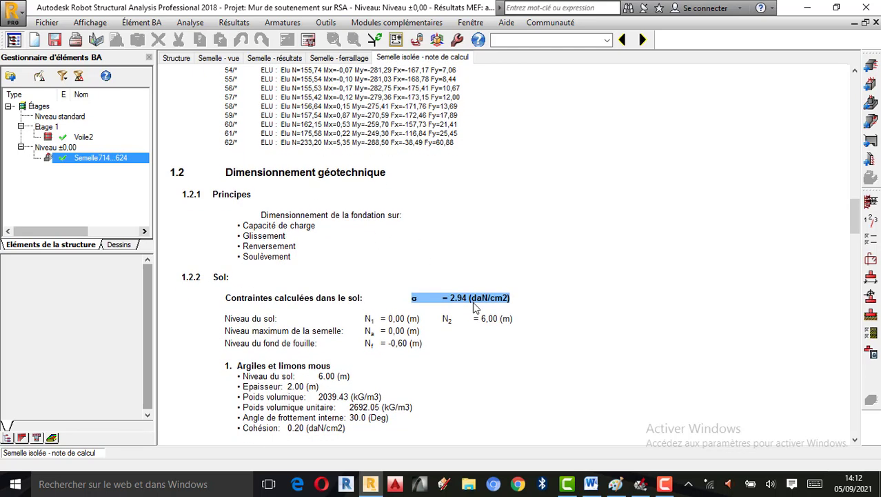
scroll(506, 311, down, 6)
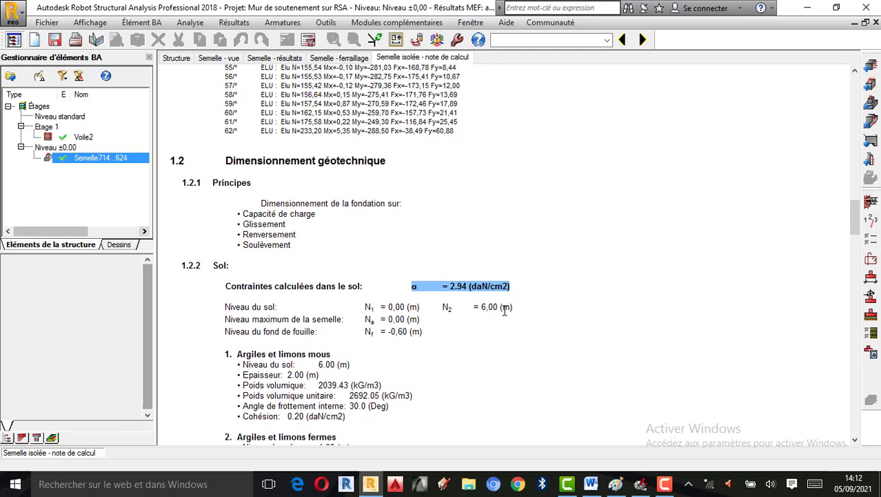
scroll(423, 279, down, 2)
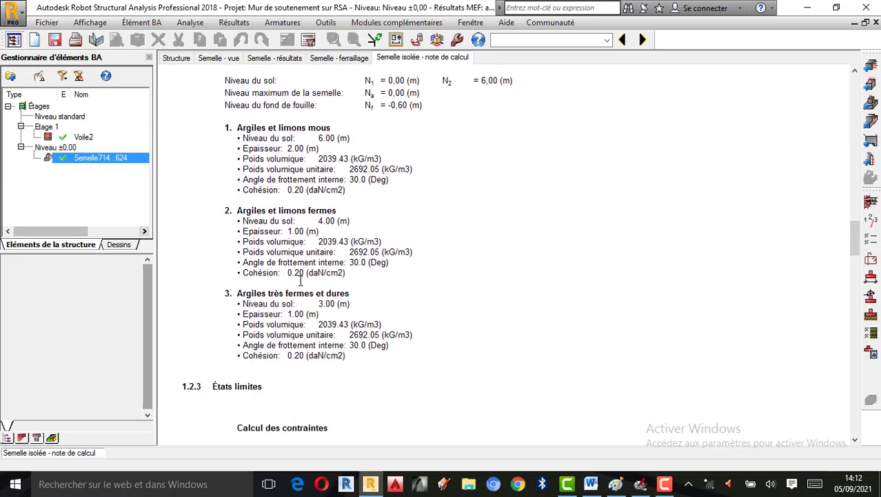
scroll(300, 281, down, 4)
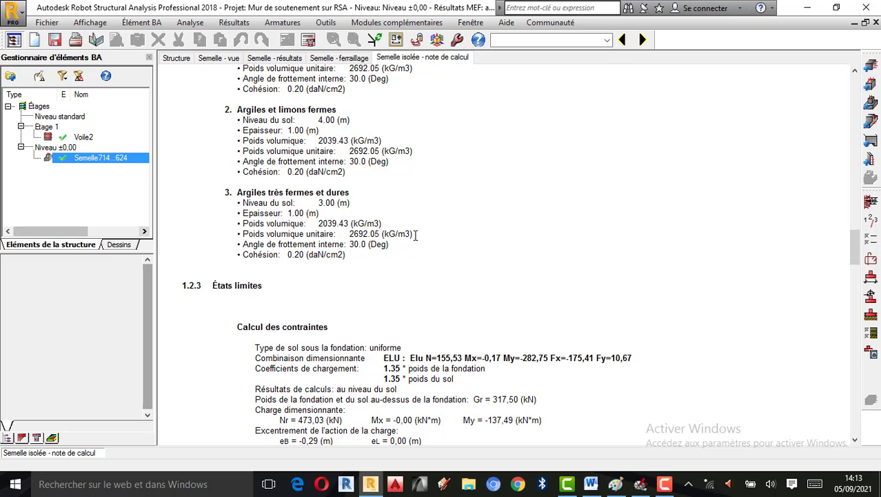
Step: Examine the limit-state stress calculation, including the design load, resistance coefficients, limit soil stress and safety coefficient
scroll(336, 275, down, 1)
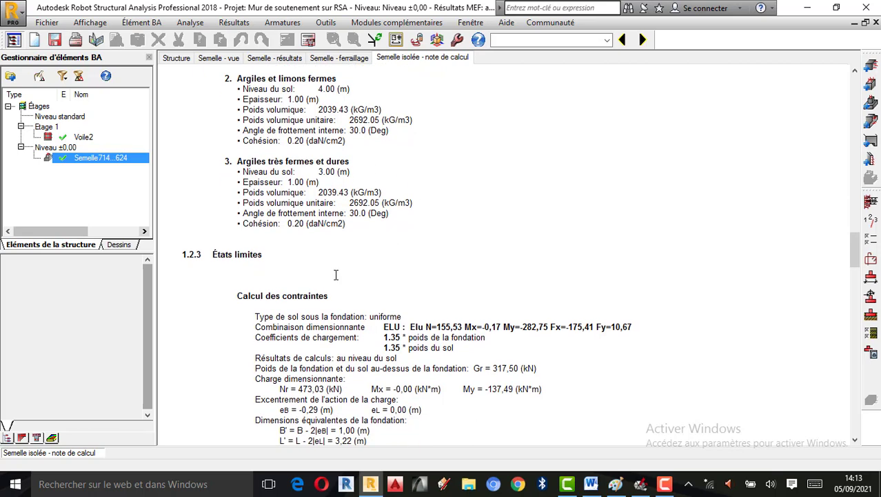
scroll(336, 274, down, 1)
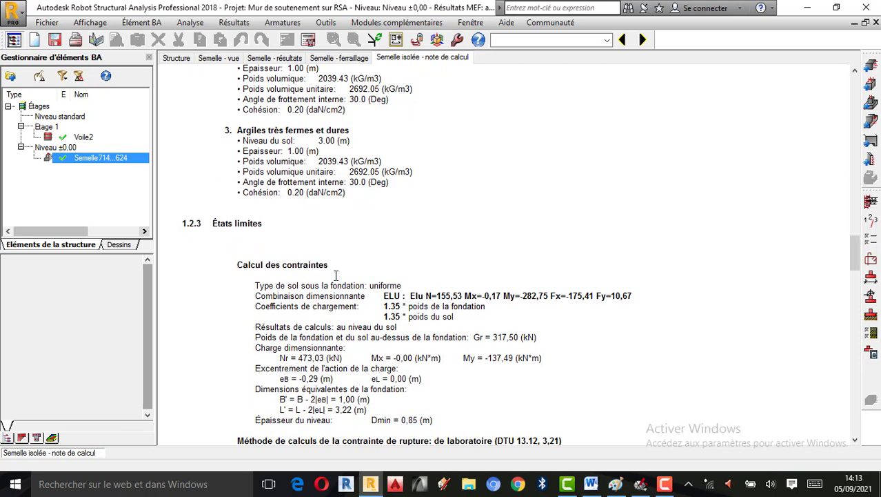
scroll(336, 276, down, 4)
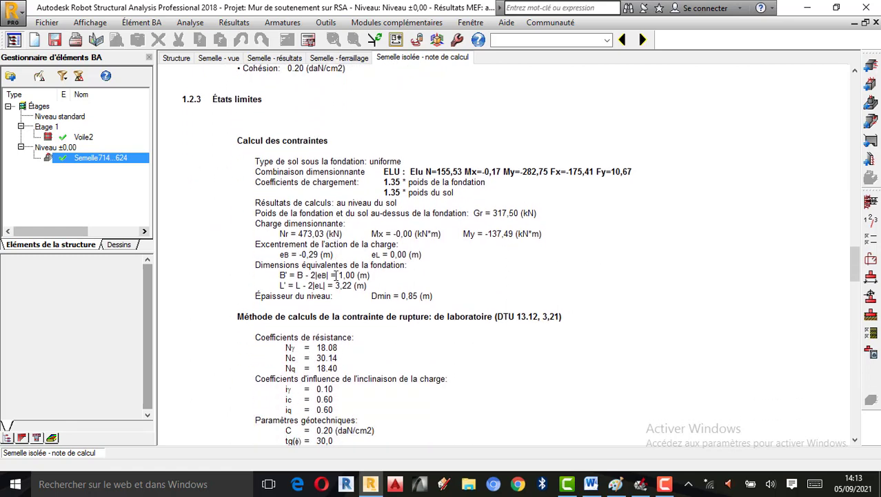
scroll(336, 274, down, 2)
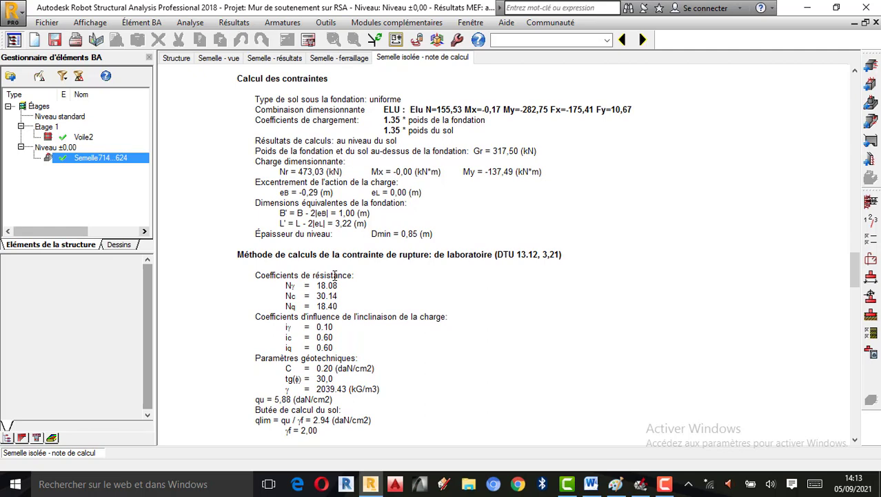
scroll(336, 275, down, 2)
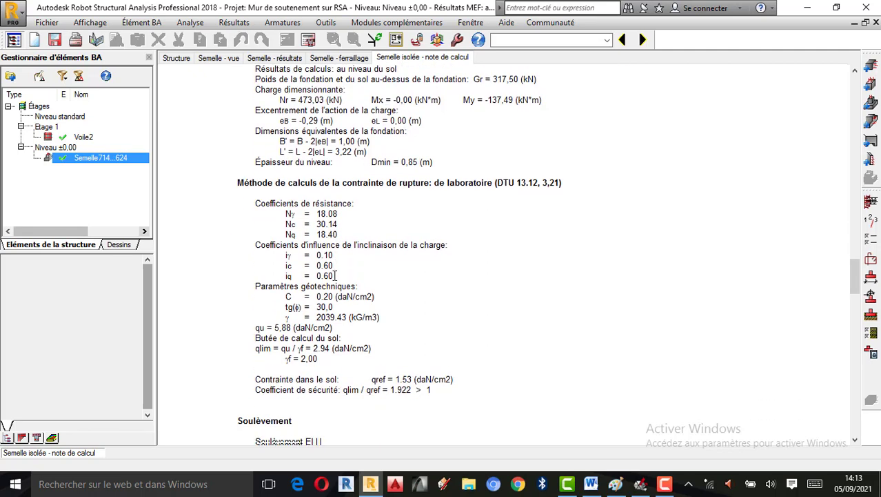
scroll(336, 276, down, 5)
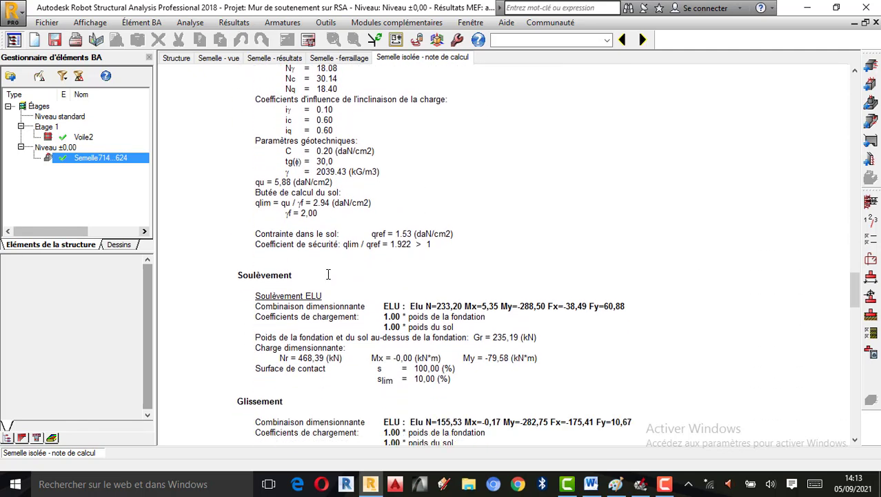
Step: Review the uplift, sliding and overturning stability checks in the calculation note
scroll(328, 274, down, 1)
scroll(433, 336, down, 5)
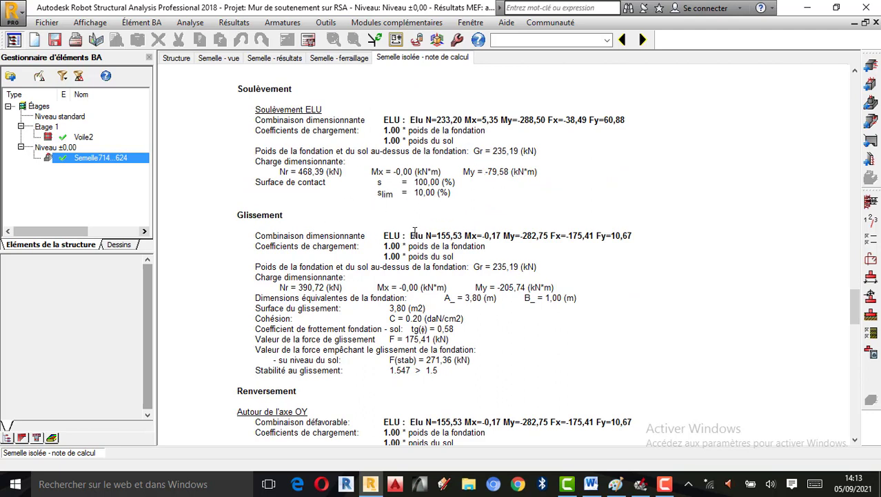
scroll(372, 355, down, 3)
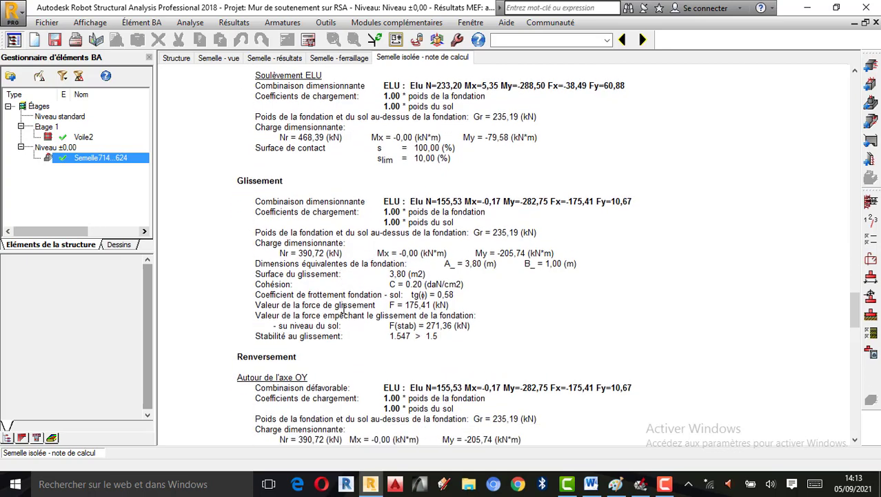
scroll(322, 309, up, 3)
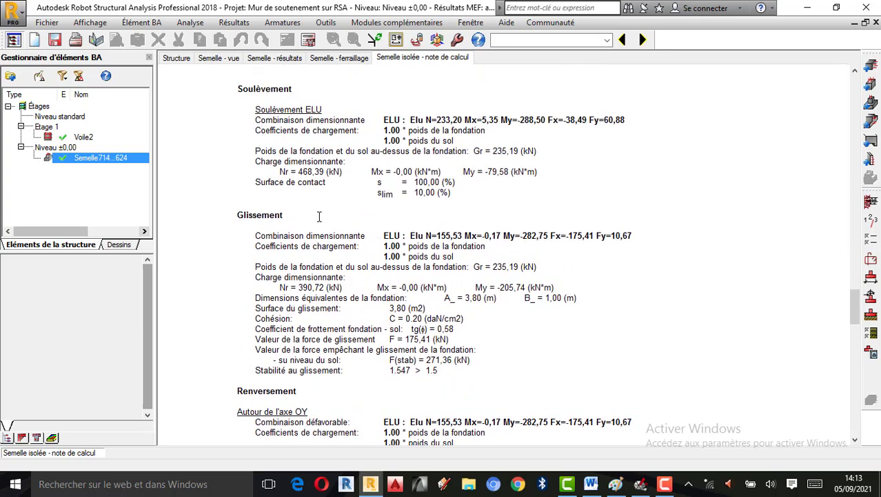
scroll(319, 216, down, 10)
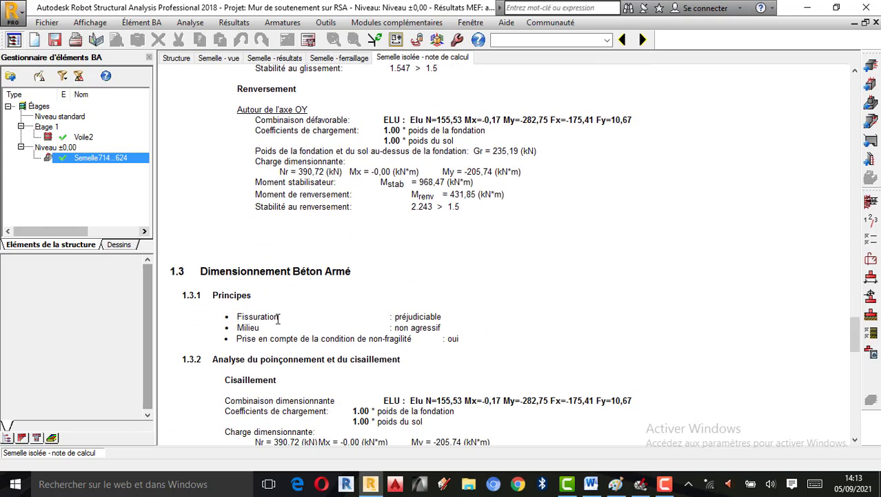
Step: Review the reinforced concrete design section, the footing's actual reinforcement and the material quantities at the end of the note
scroll(278, 318, down, 1)
scroll(340, 251, down, 11)
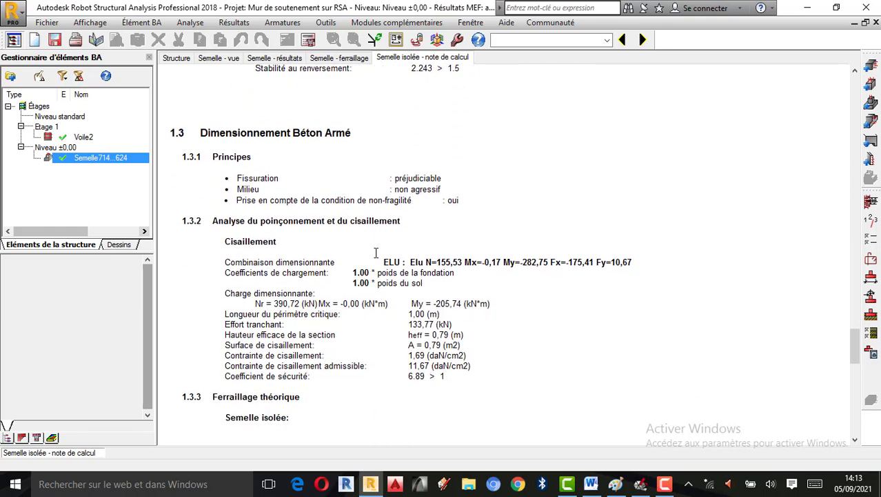
scroll(361, 260, down, 11)
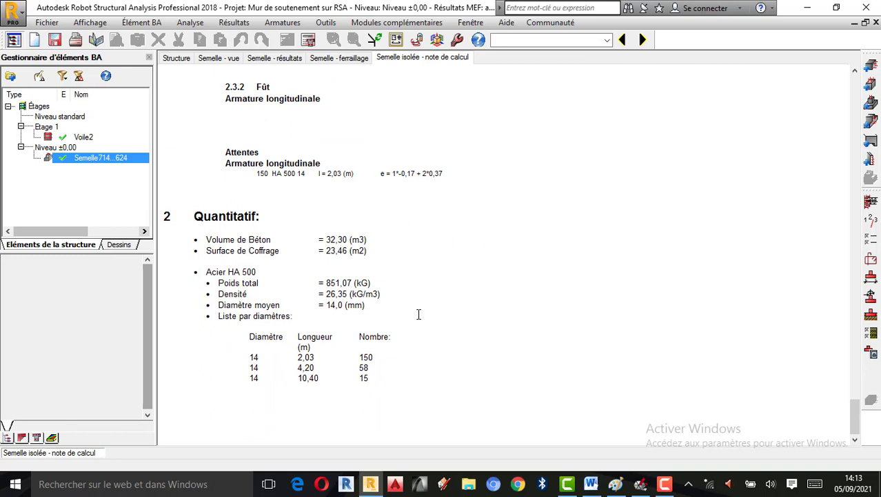
scroll(390, 221, up, 1)
scroll(386, 227, up, 8)
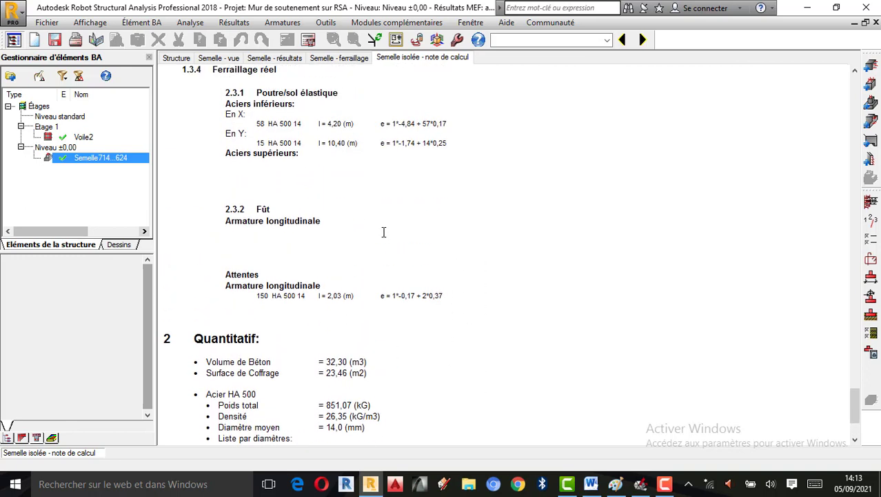
scroll(445, 241, down, 6)
scroll(439, 273, down, 3)
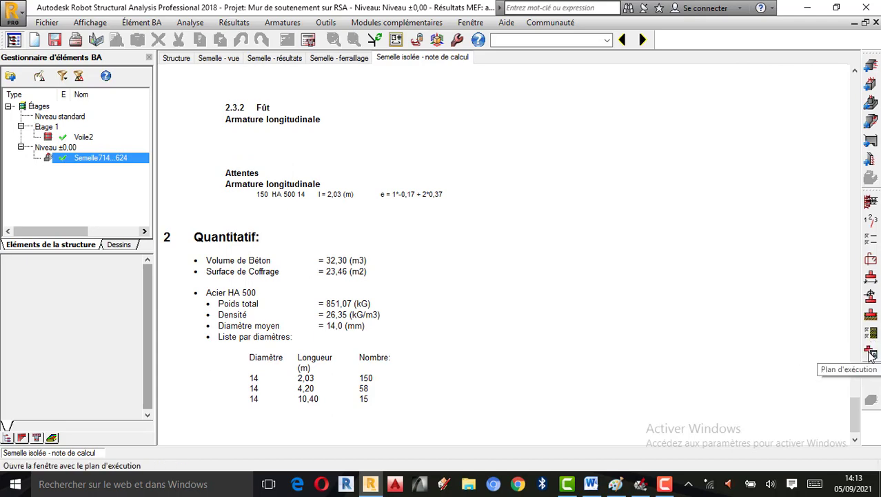
Step: Generate the strip footing's execution drawing and examine its reinforcement table, title block and X-X sections
click(871, 353)
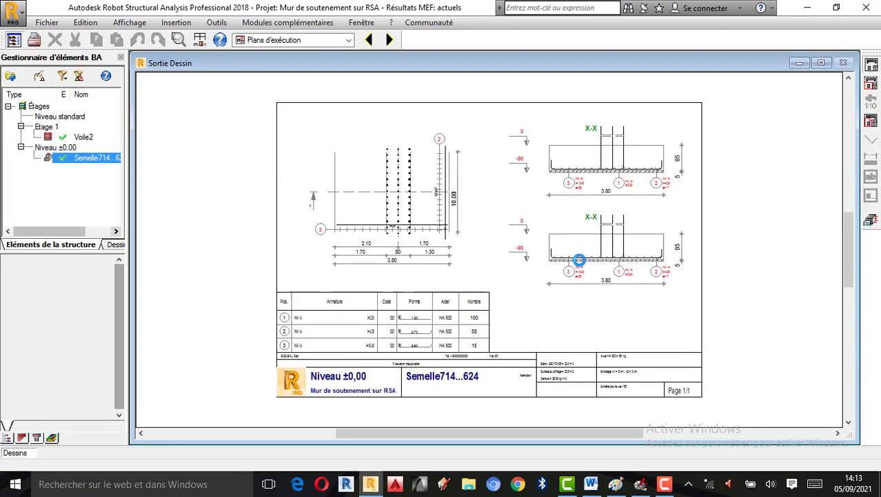
click(389, 40)
scroll(450, 356, up, 3)
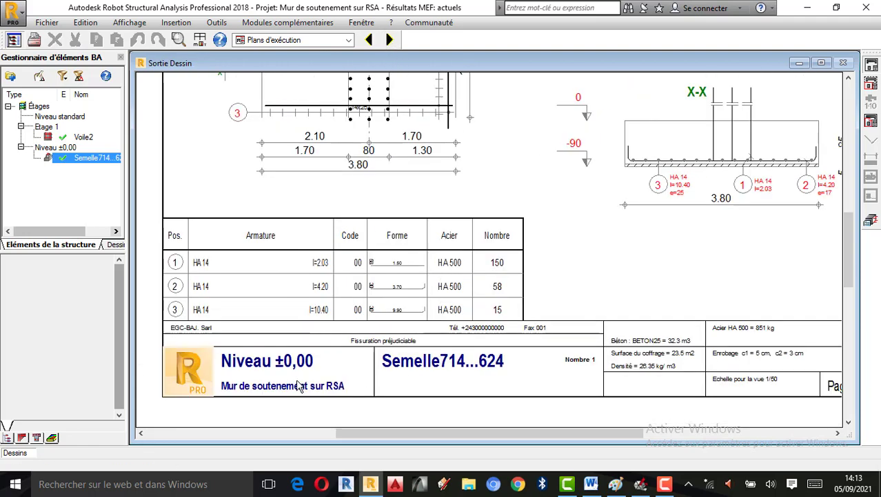
scroll(295, 383, up, 1)
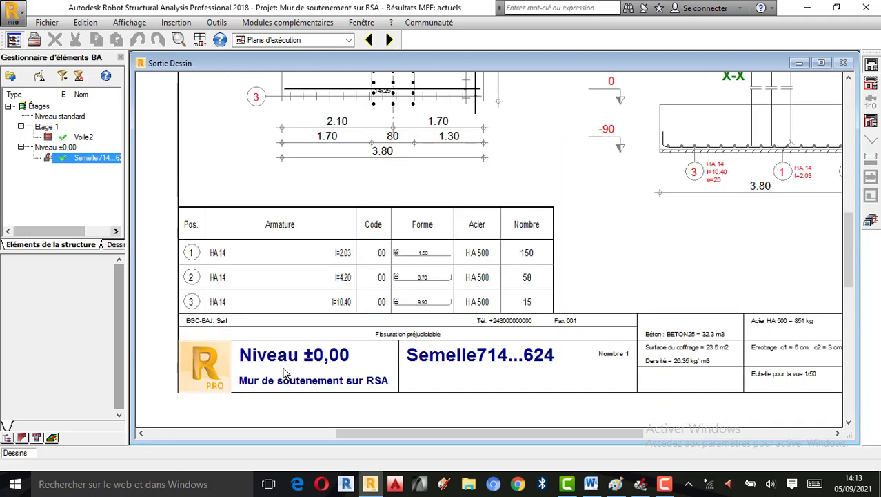
scroll(355, 351, up, 1)
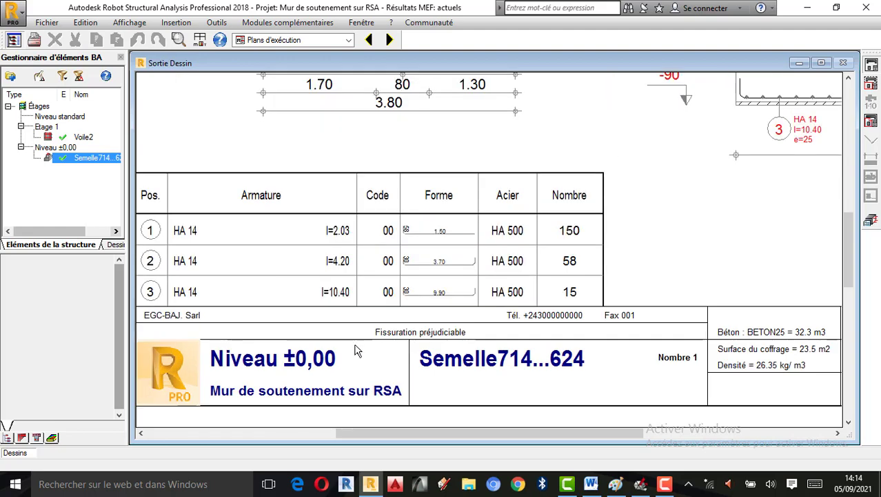
scroll(355, 350, down, 1)
scroll(412, 327, down, 1)
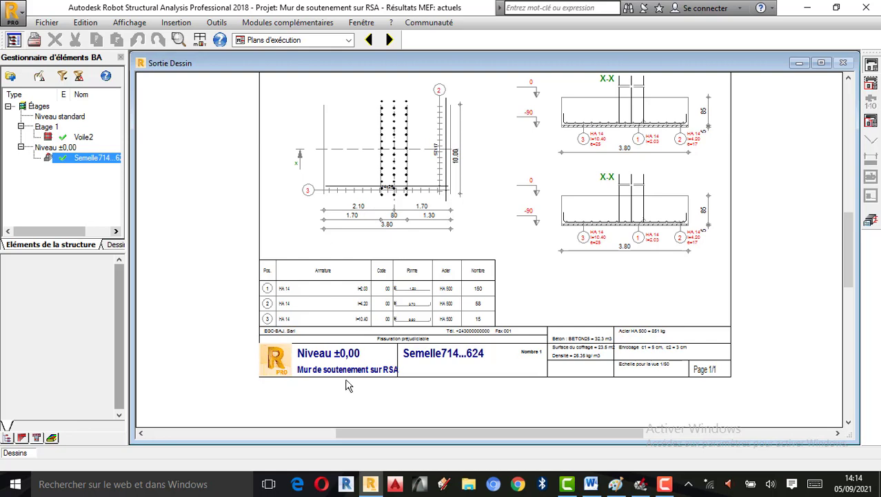
scroll(355, 378, up, 1)
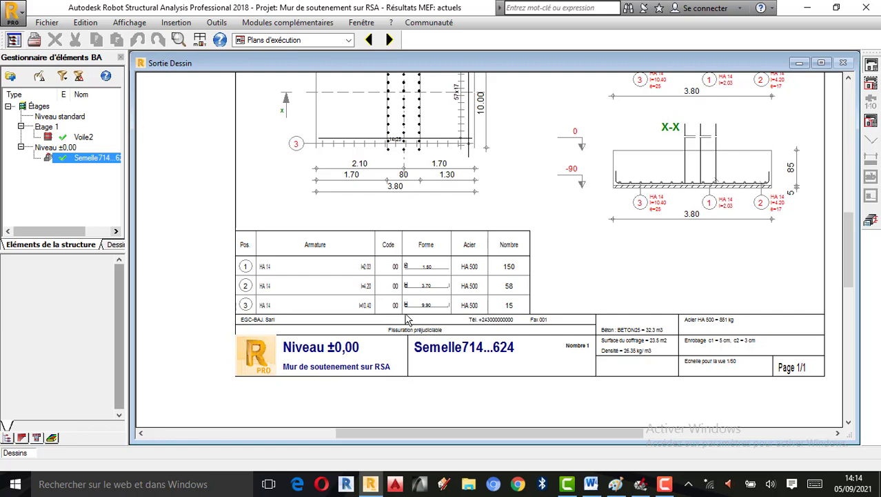
scroll(333, 378, up, 1)
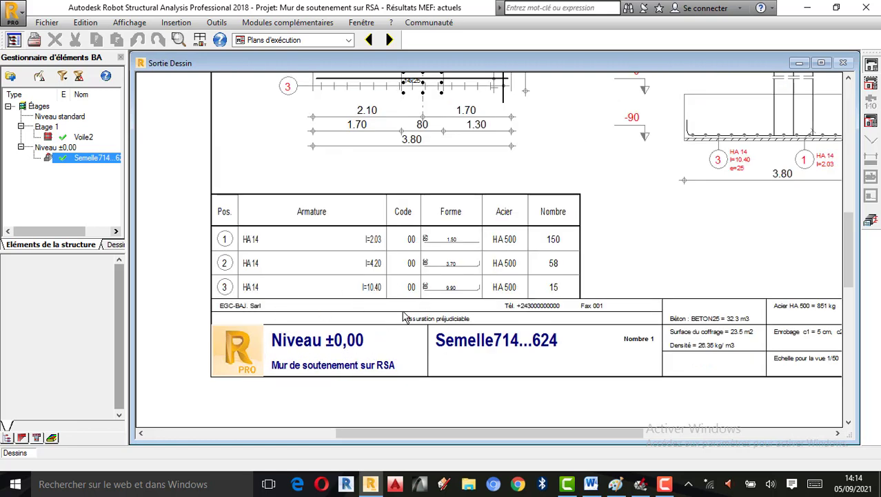
scroll(405, 317, down, 1)
scroll(401, 304, down, 1)
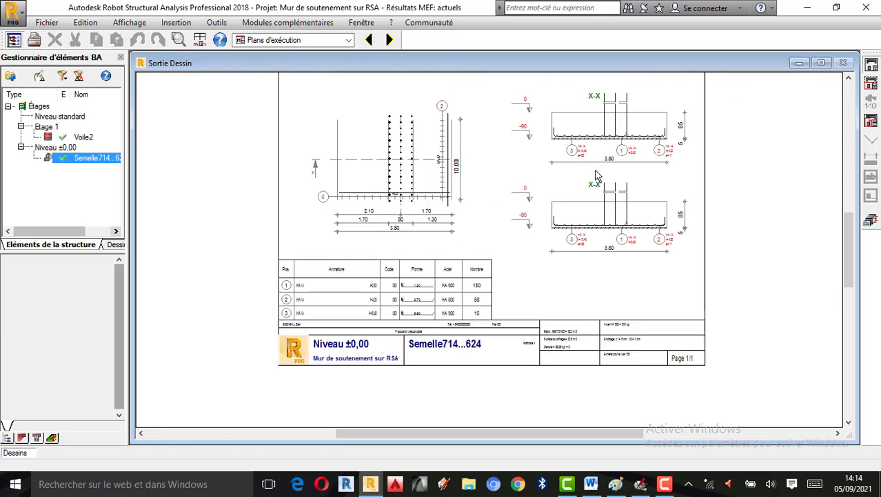
Step: Change the project name in the project properties to "Semelle Filante"
click(47, 22)
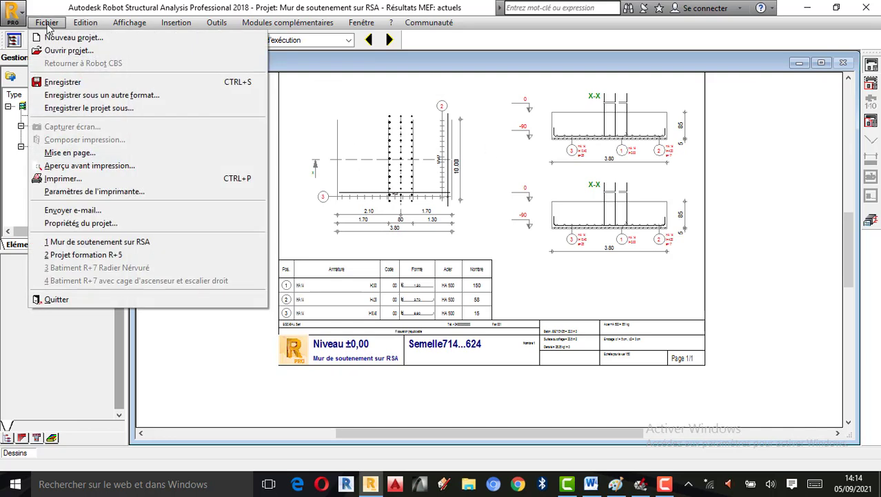
click(102, 223)
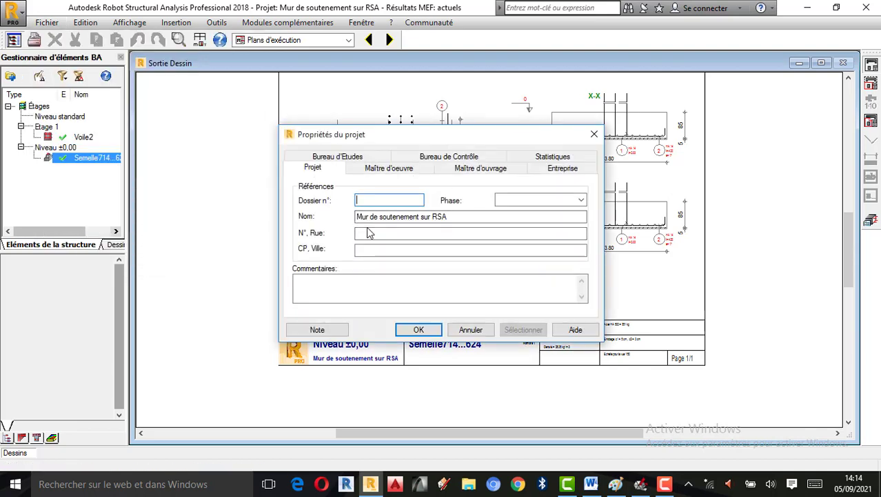
drag(454, 216, 271, 216)
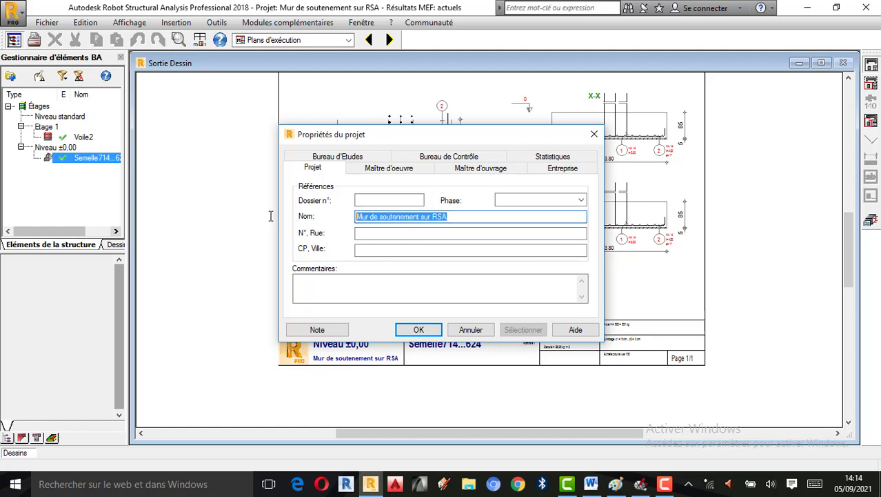
click(462, 217)
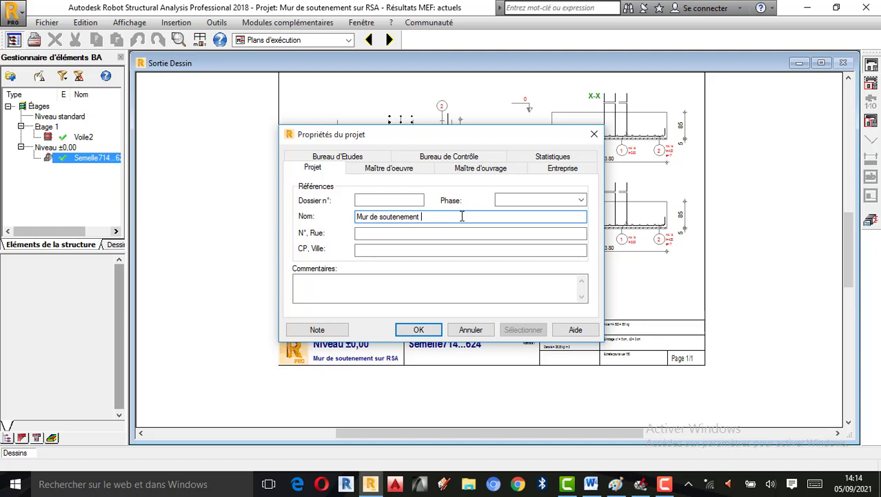
key(BackSpace)
key(BackSpace)
key(BackSpace)
key(BackSpace)
key(BackSpace)
key(BackSpace)
key(BackSpace)
key(BackSpace)
key(BackSpace)
key(BackSpace)
key(BackSpace)
key(BackSpace)
key(BackSpace)
key(BackSpace)
key(BackSpace)
key(BackSpace)
key(BackSpace)
key(BackSpace)
key(BackSpace)
click(419, 330)
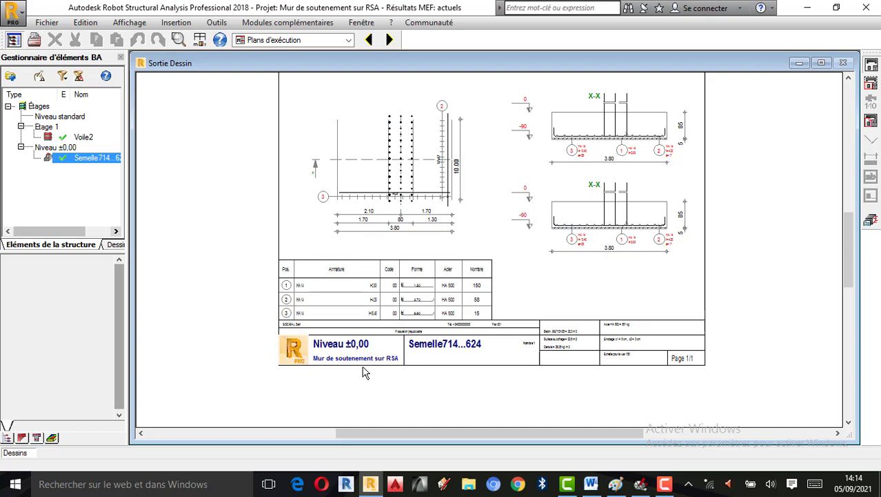
Step: Examine the execution drawing's renamed title block, material quantities, plan view and X-X sections
scroll(365, 373, up, 1)
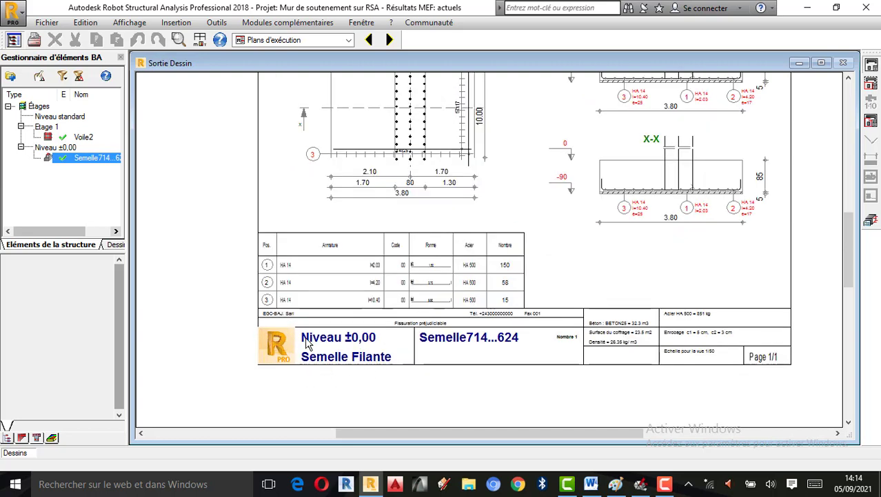
scroll(376, 362, down, 3)
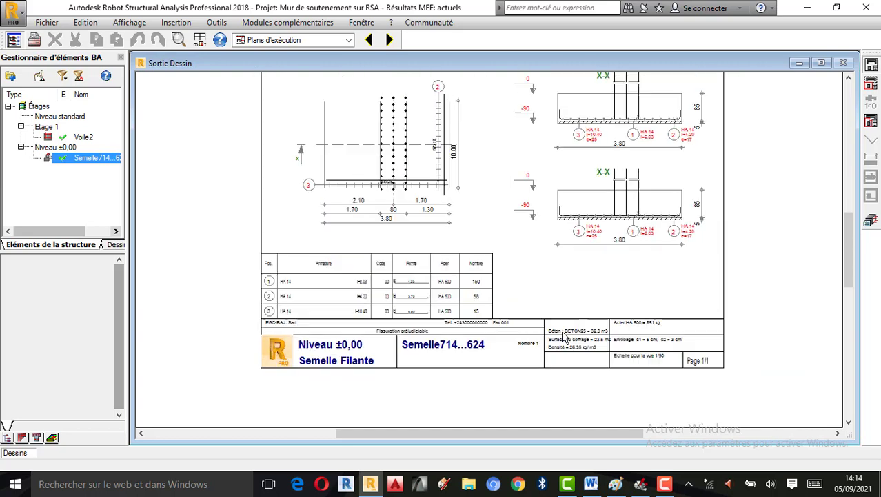
scroll(558, 200, up, 2)
scroll(522, 259, down, 3)
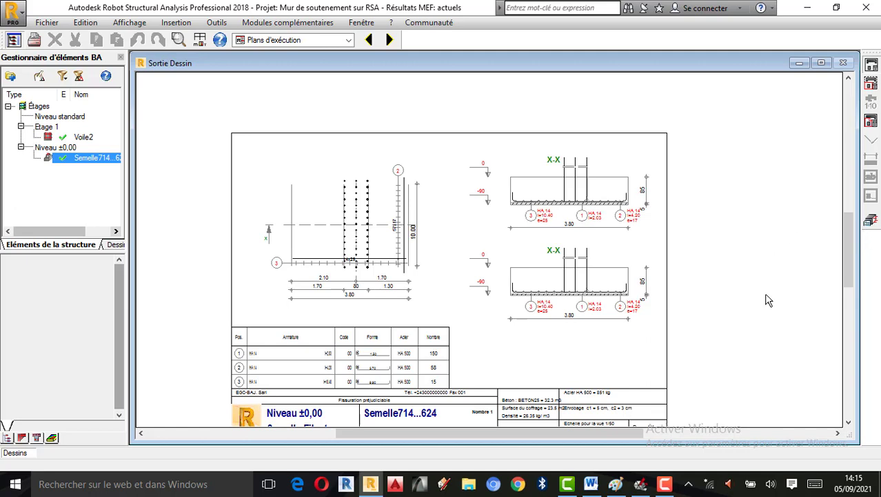
scroll(502, 233, down, 2)
scroll(502, 233, up, 1)
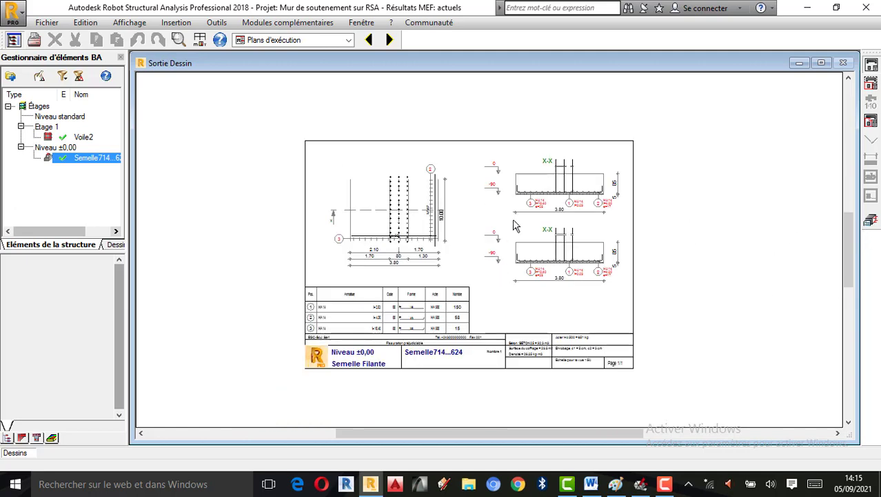
scroll(463, 285, up, 2)
scroll(452, 190, down, 1)
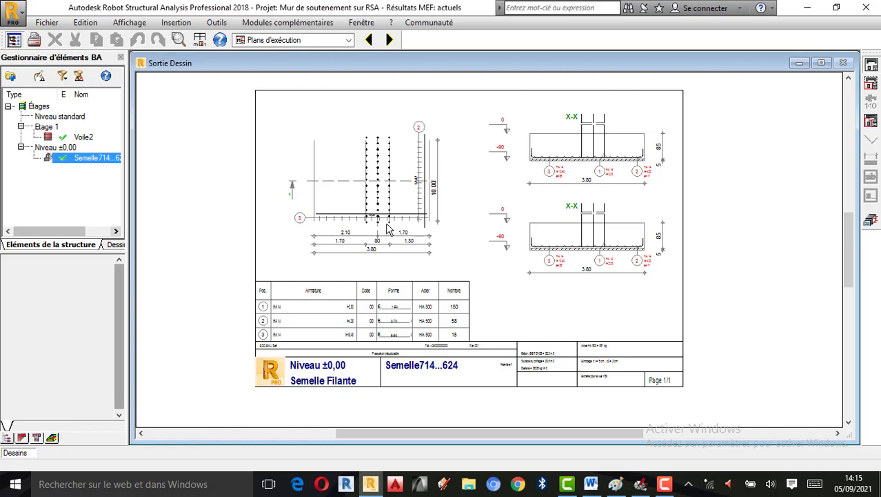
scroll(502, 268, up, 2)
scroll(450, 222, down, 2)
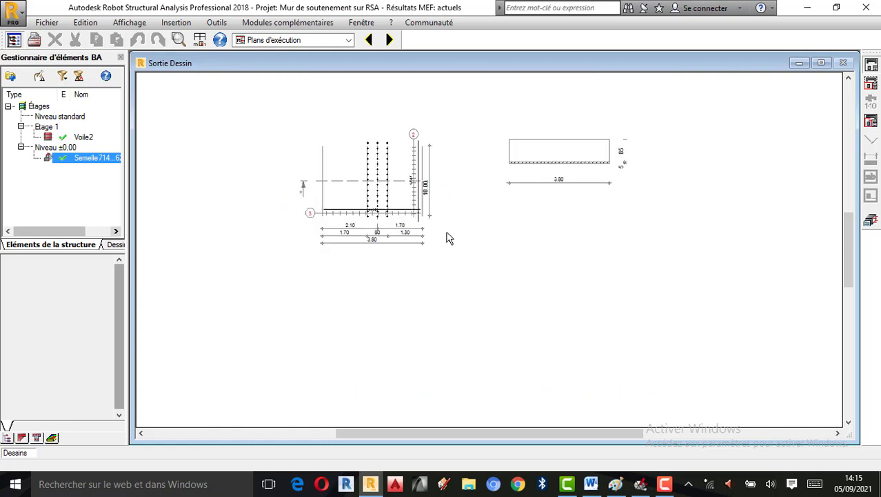
Step: Leave the execution drawing and inspect the footing's reinforcement in the 3D rebar view
click(871, 219)
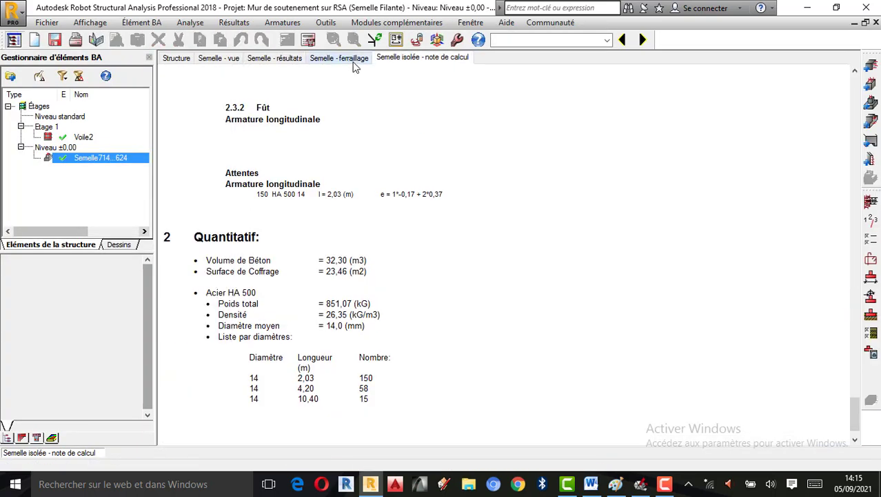
click(348, 58)
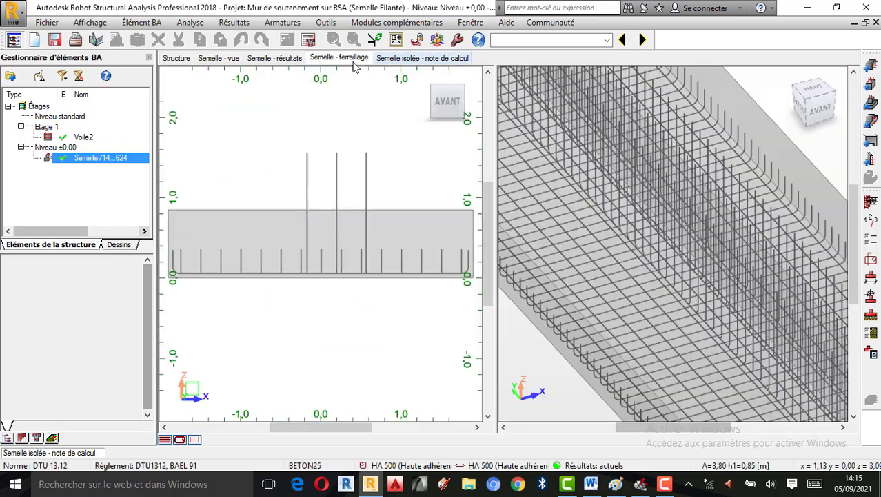
scroll(600, 237, down, 3)
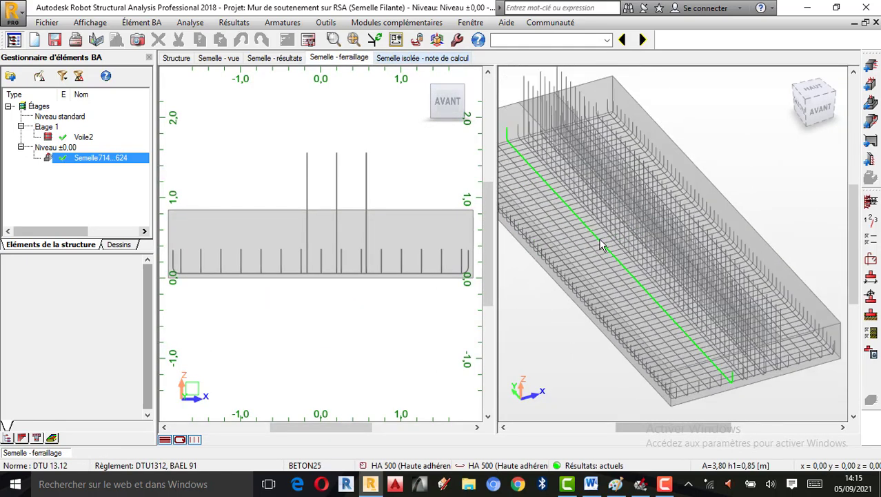
scroll(621, 254, up, 3)
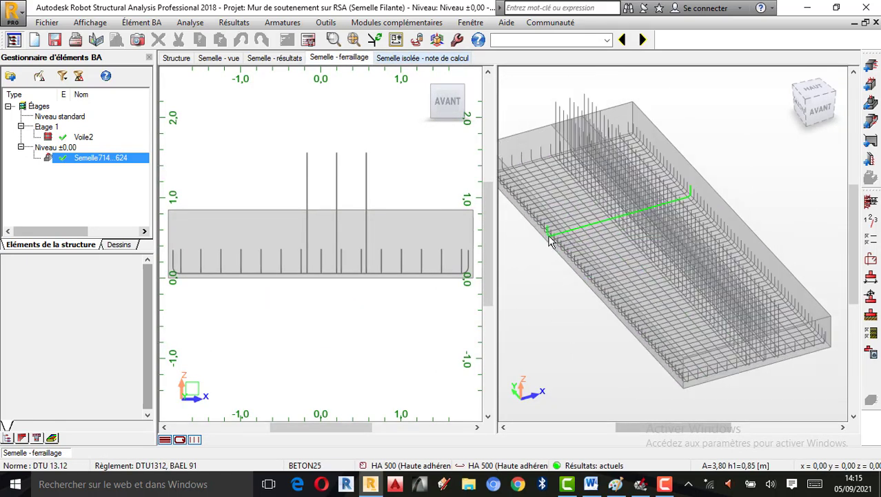
scroll(655, 189, down, 2)
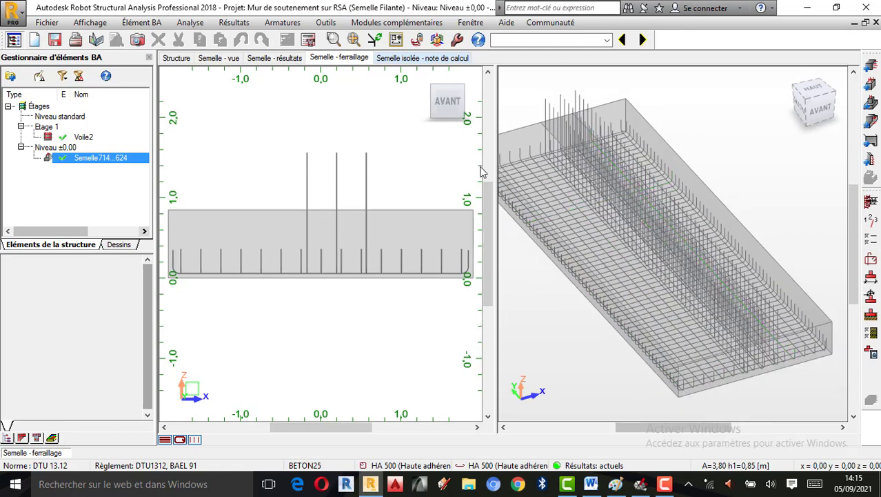
Step: Highlight the footing's longitudinal bottom bars in the 3D view, clear the selection and inspect the starter bars
click(653, 201)
click(678, 164)
scroll(645, 248, down, 2)
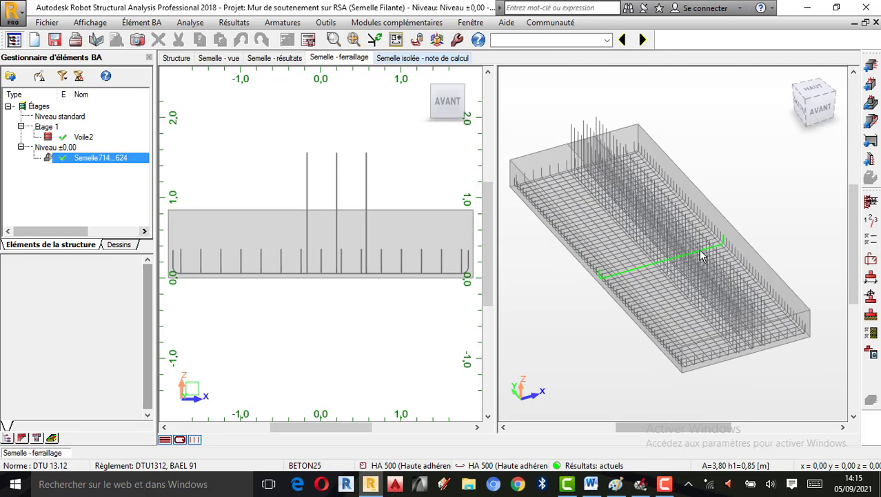
click(613, 228)
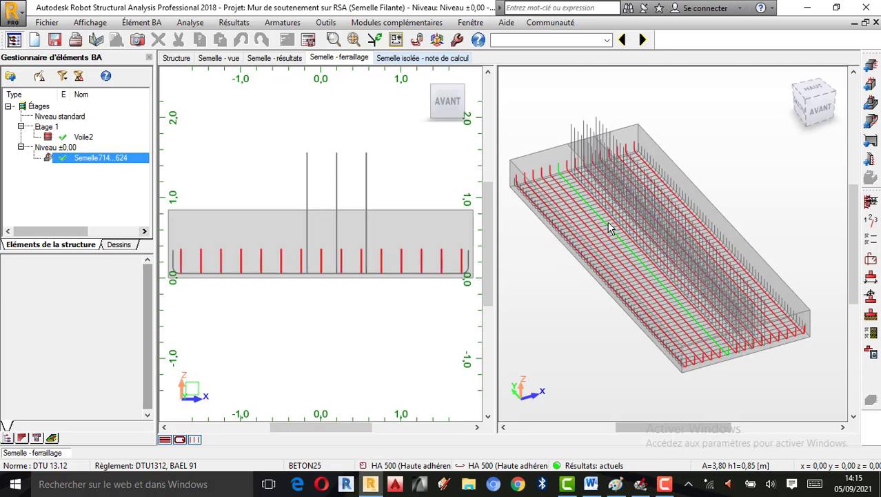
click(716, 140)
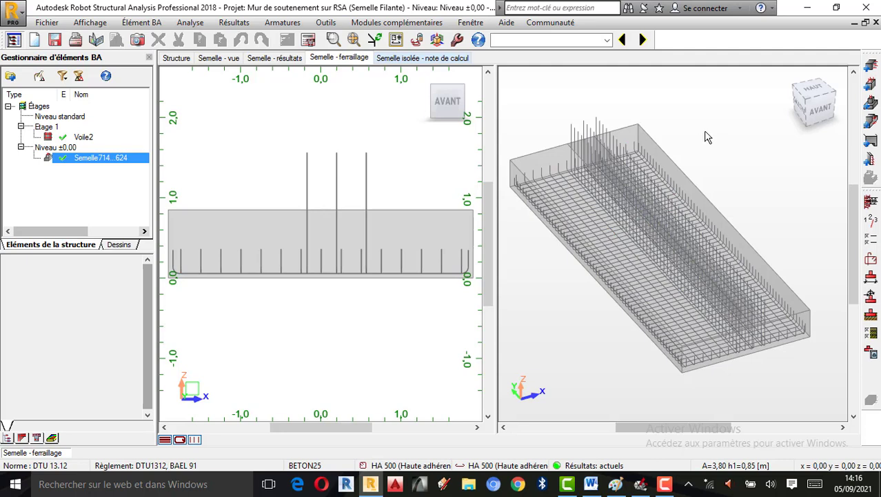
scroll(803, 197, down, 1)
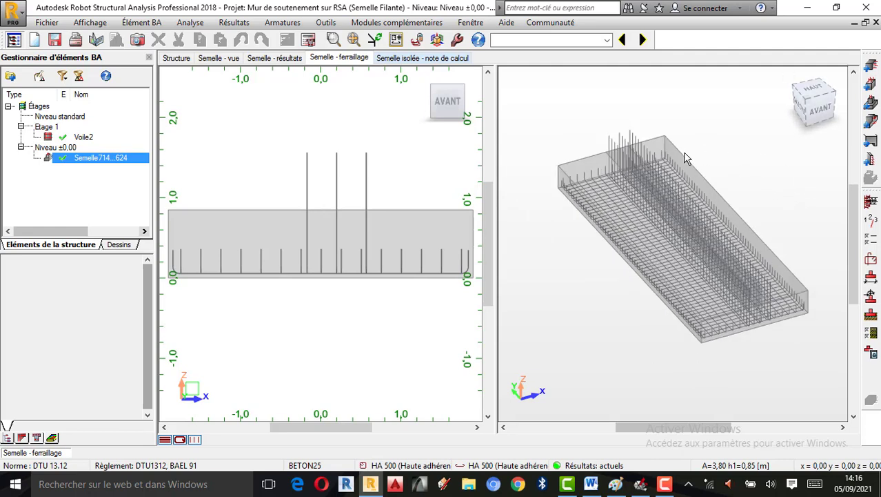
scroll(682, 153, up, 2)
scroll(621, 149, down, 1)
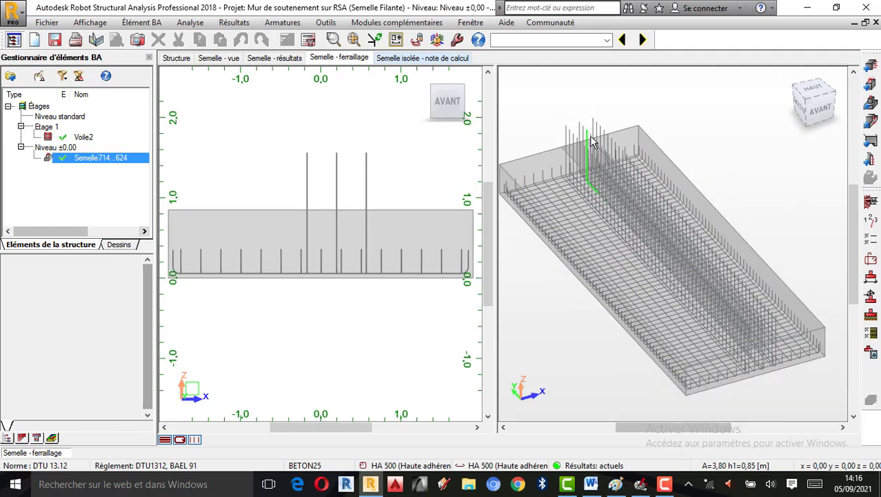
click(666, 485)
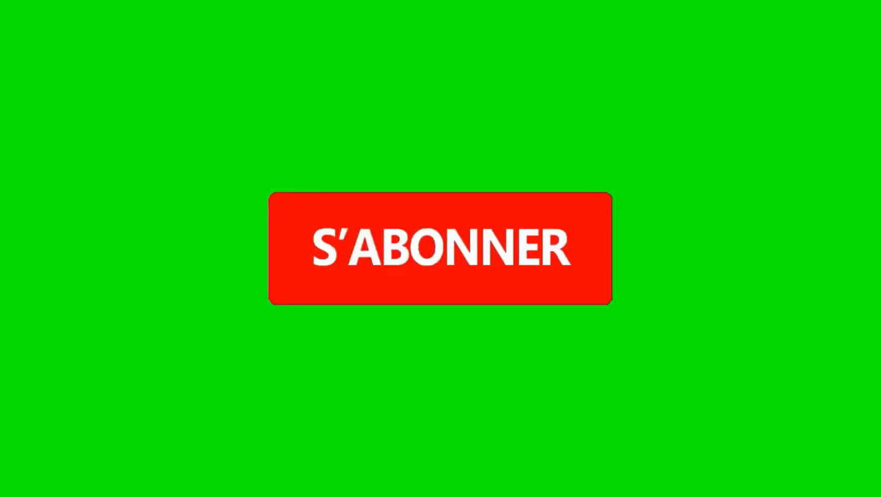